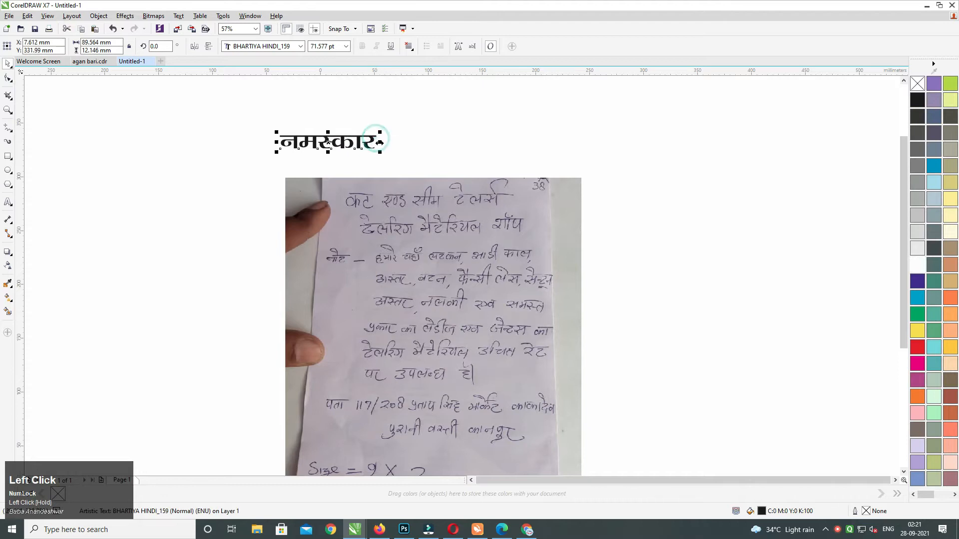
Type the two-line Hindi greeting about designing a 9 by 2 flex board banner, fixing typos.
text(nksLrksa )
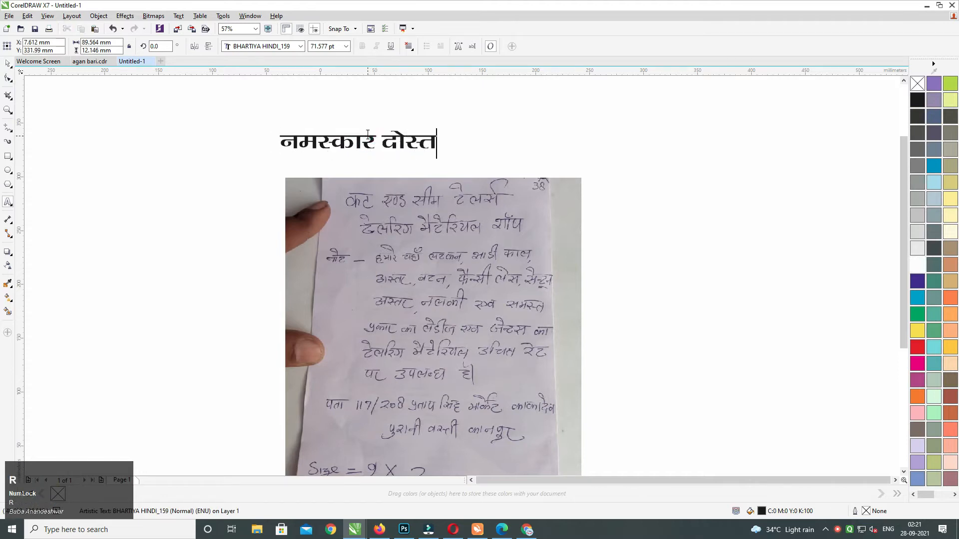
text(vkt ge cuk;saxs )
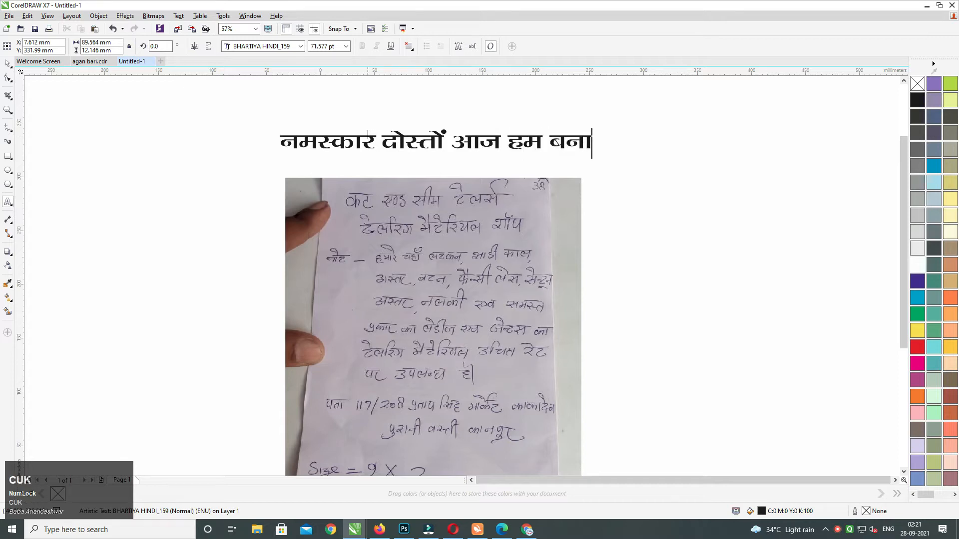
text(X)
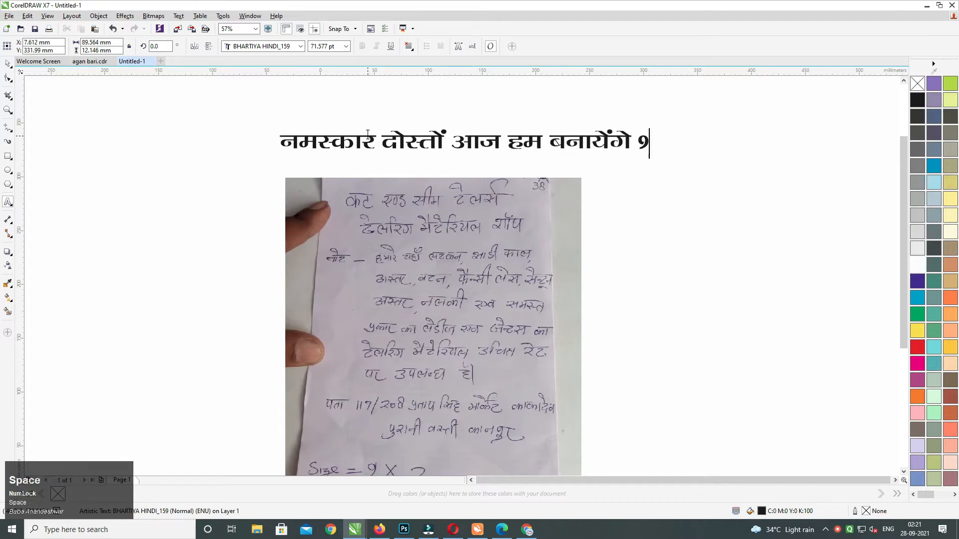
text( ckbZ 2 d)
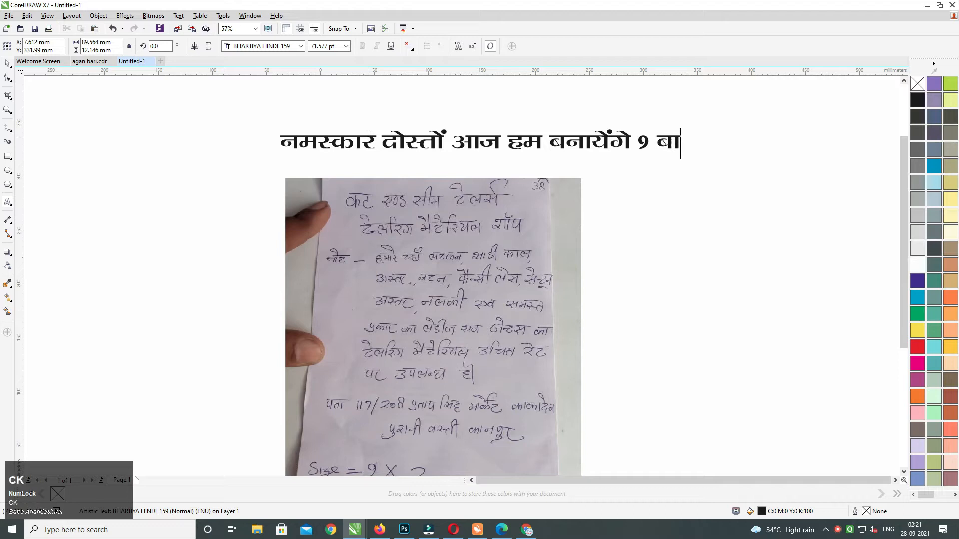
text(k )
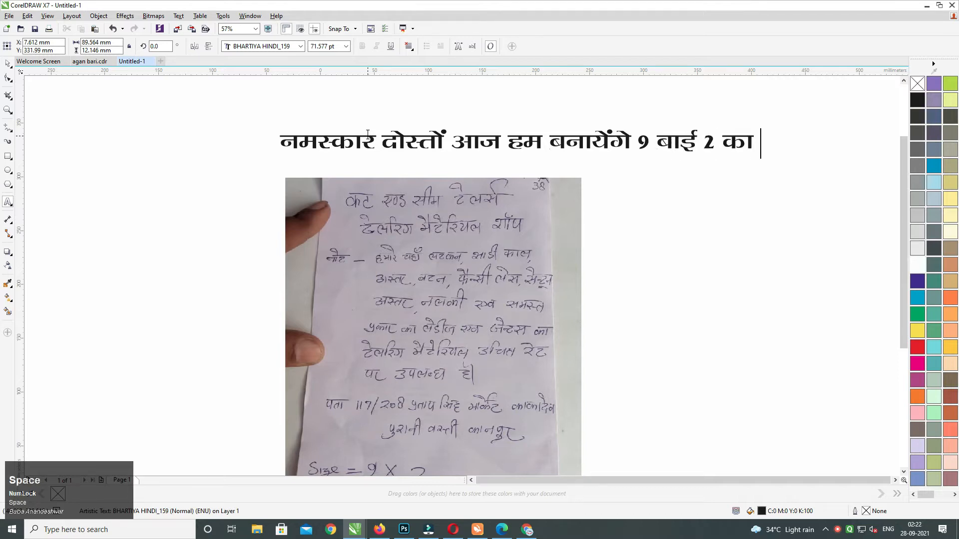
text(Q)
key(BackSpace)
text(iys)
key(BackSpace)
text(SdD)
key(BackSpace)
key(BackSpace)
text(Dl cksM c)
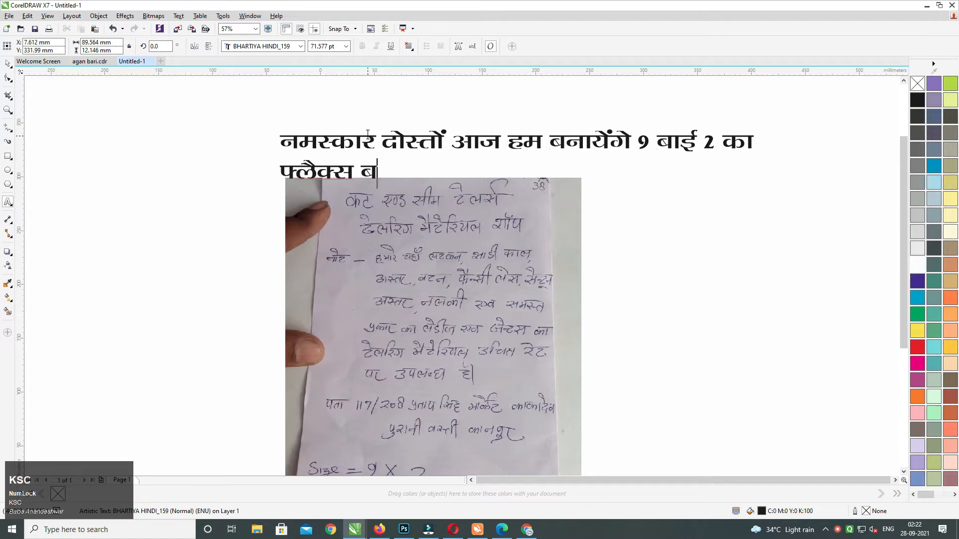
key(BackSpace)
key(BackSpace)
text(Z cS)
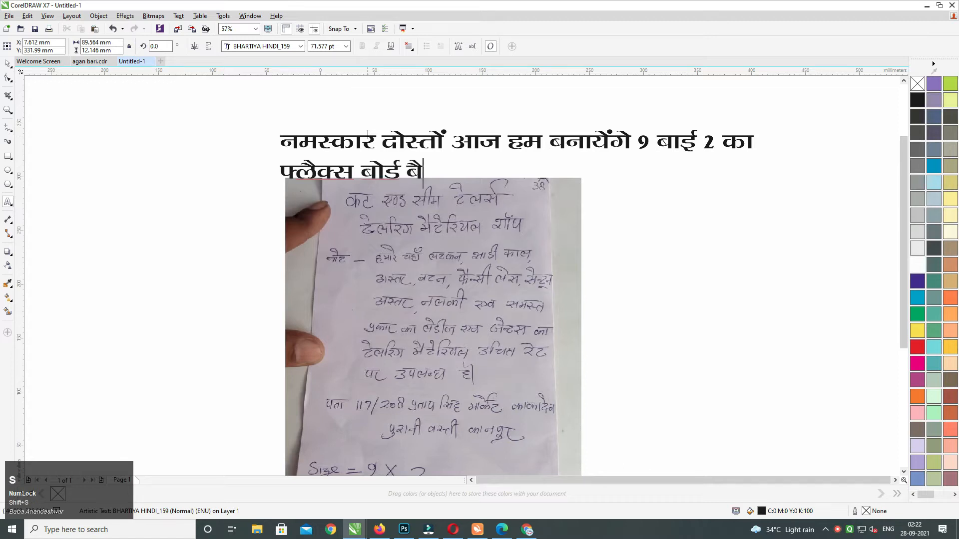
text(ujh d)
key(BackSpace)
key(BackSpace)
key(BackSpace)
text(dh)
key(BackSpace)
text(k fMtk)
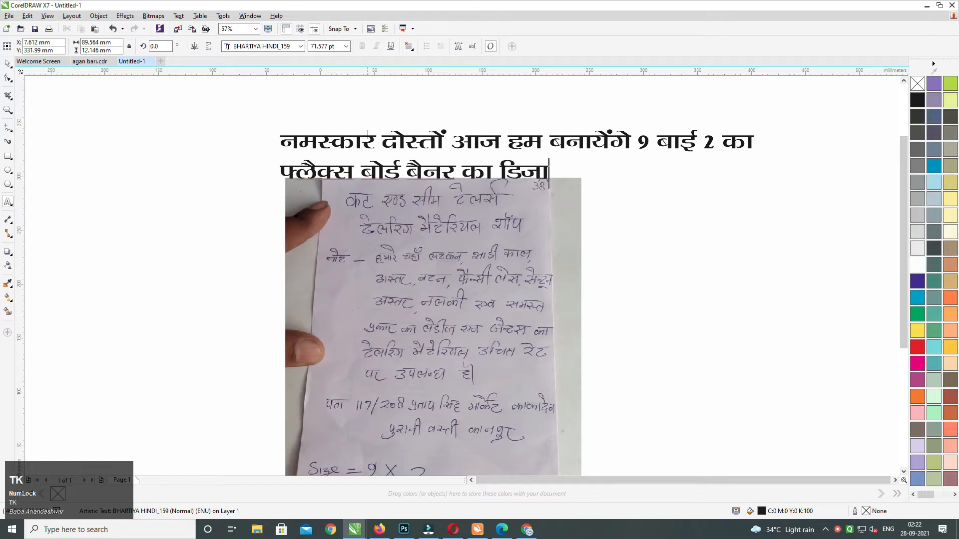
text(bu)
Centre-align the heading lines and start overwriting them with 'तो चि…'.
key(ctrl+a)
key(ctrl+e)
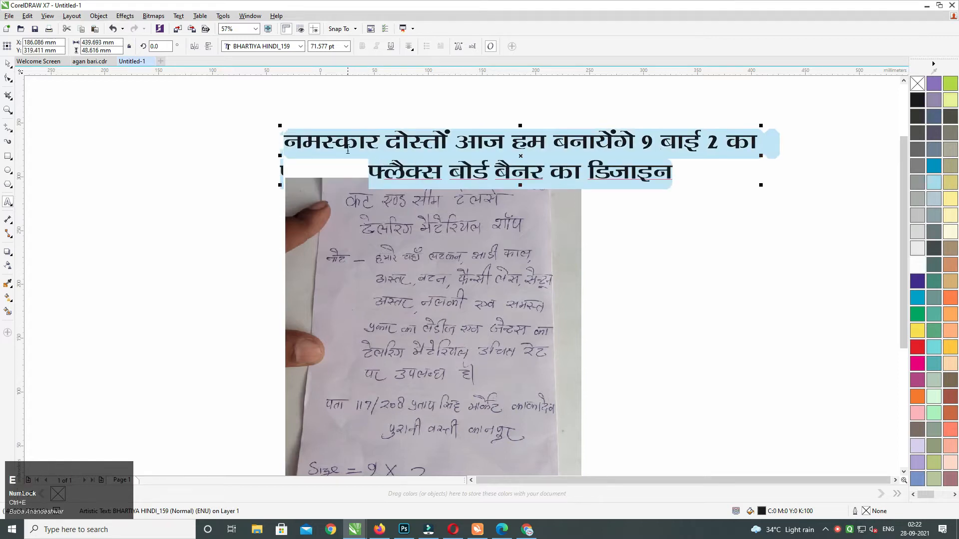
text(rks f)
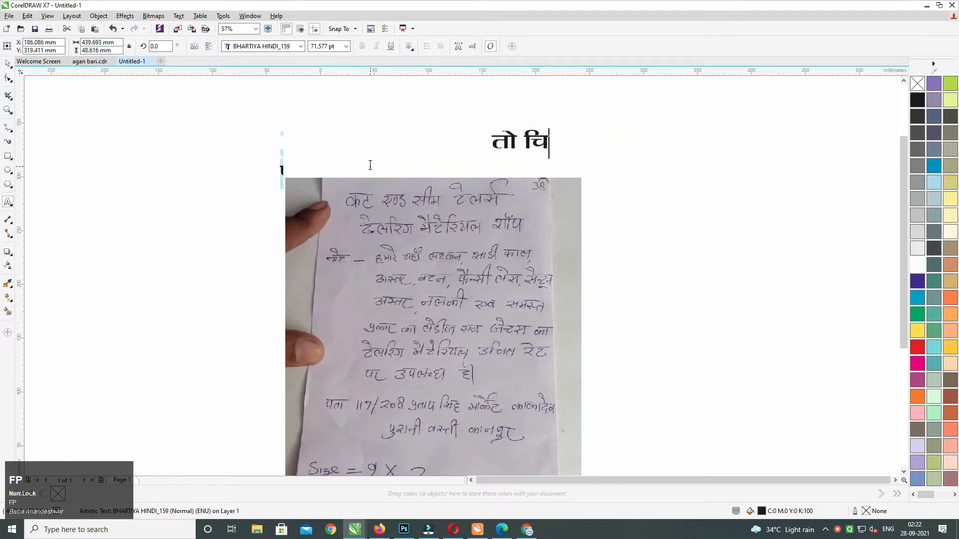
Turn the heading into 'तो चलिये शुरू करते हैं'.
key(BackSpace)
text(pfy)
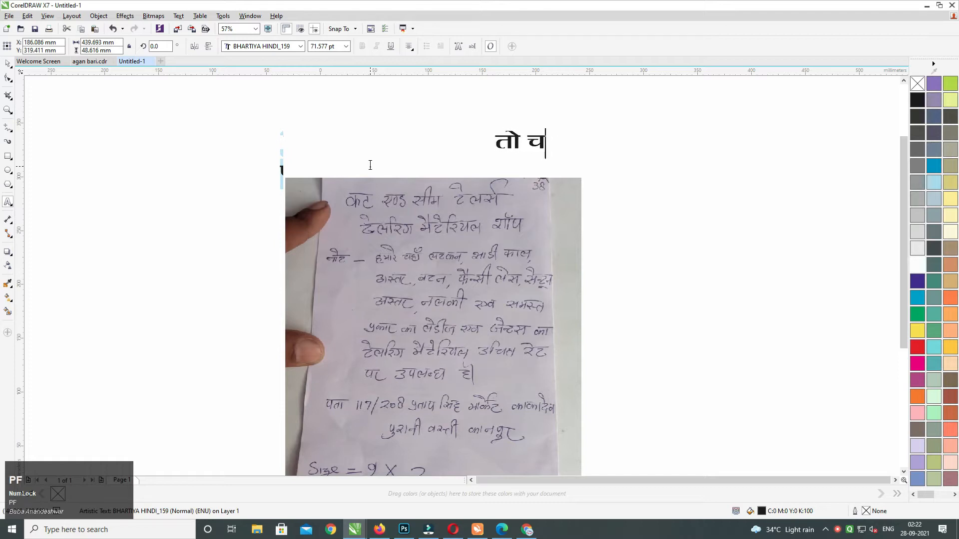
text(;s LV)
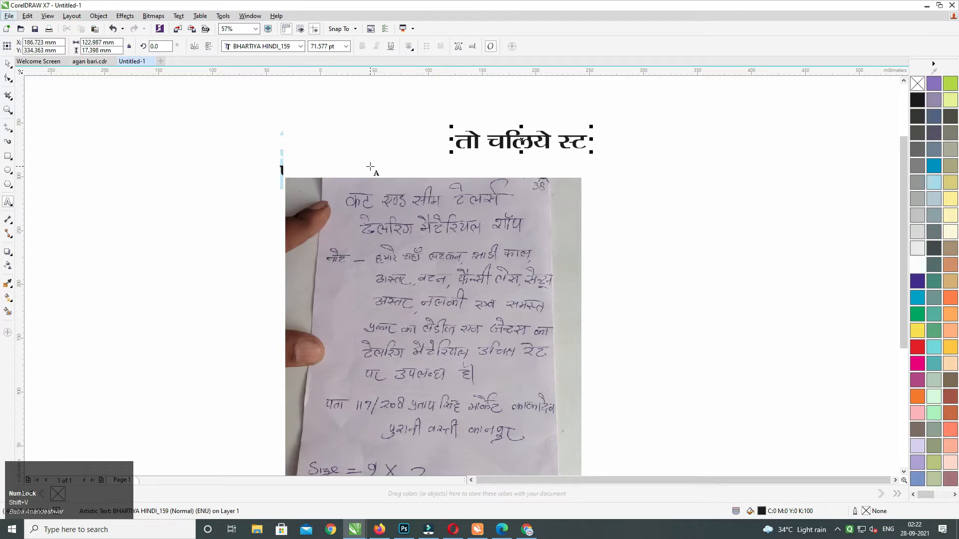
click(588, 142)
key(BackSpace)
key(BackSpace)
text('q: djr)
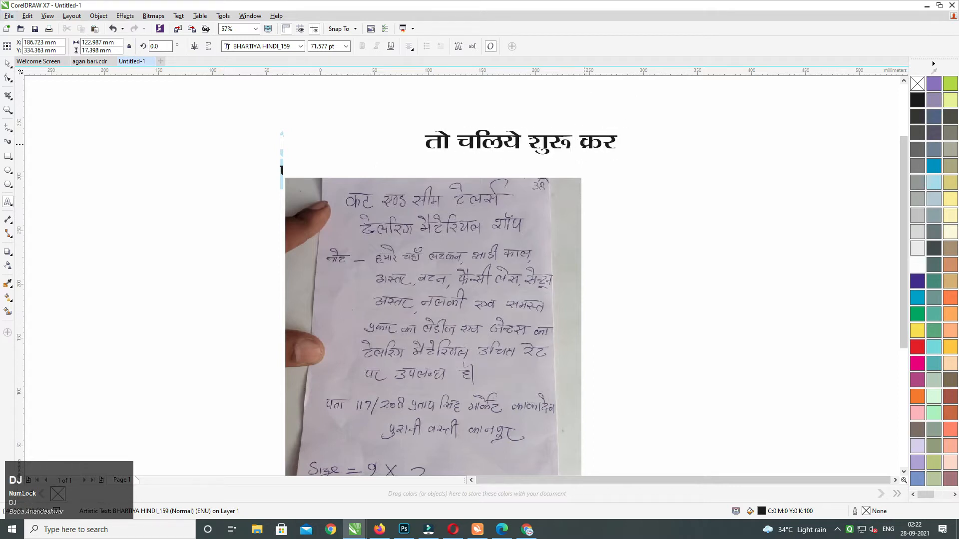
text(s gSa)
Replace it with 'सबसे पहले साइज सेलेक्ट करें', then delete all the heading text.
key(ctrl+a)
key(BackSpace)
text(lcls igys l)
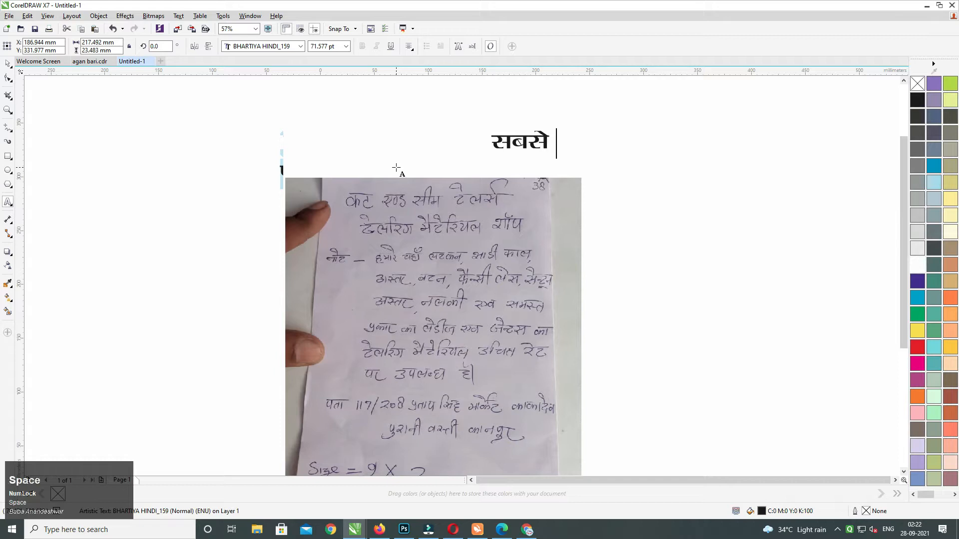
text(kby)
key(BackSpace)
text(t lsysD)
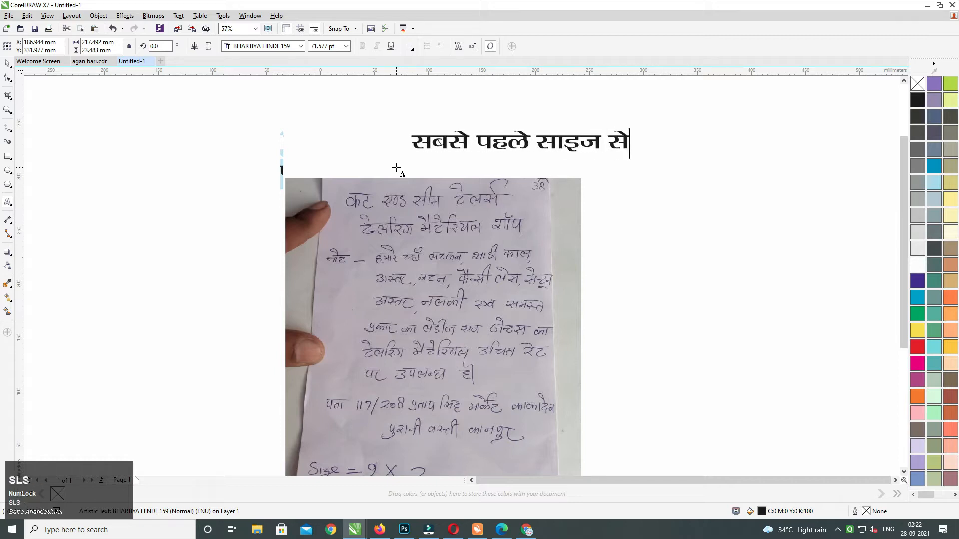
text(V djsaxs)
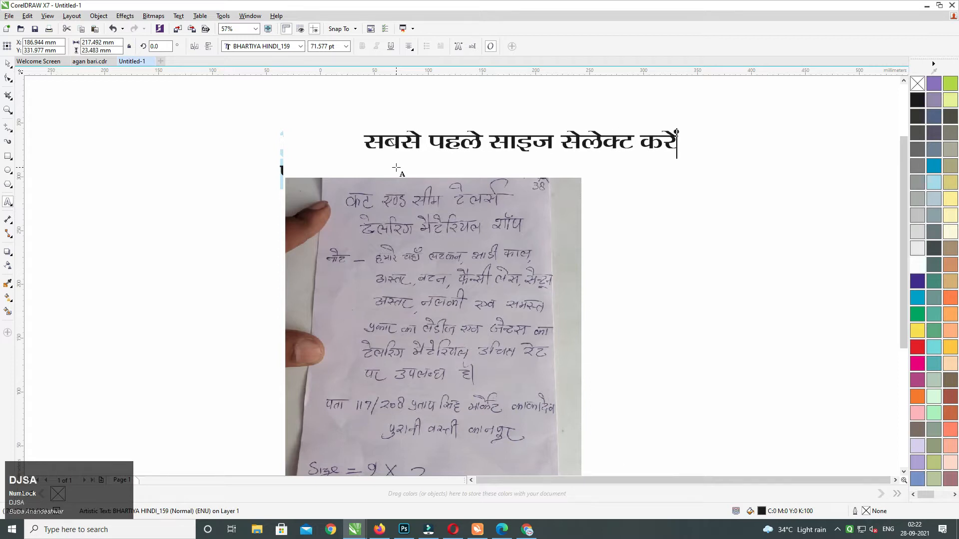
key(ctrl+a)
key(Delete)
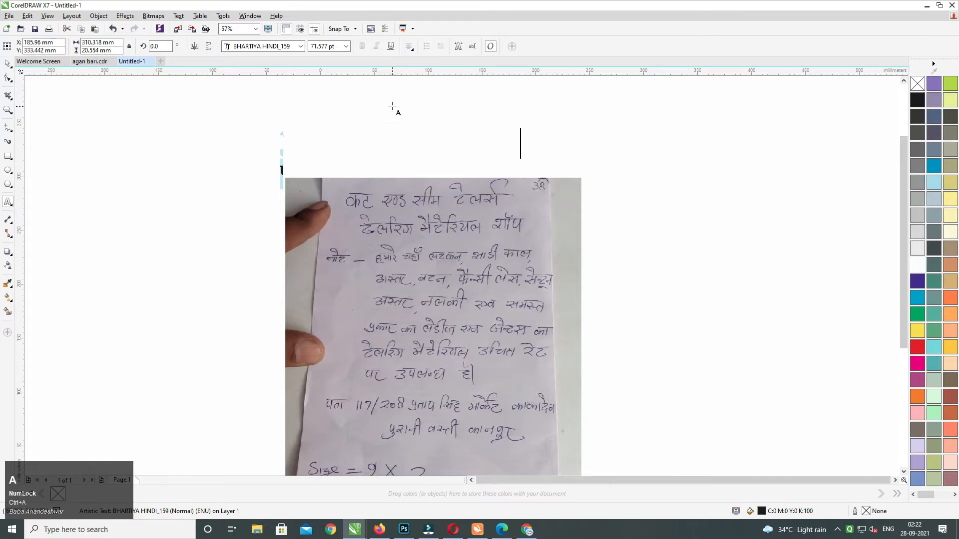
Exit text editing and move the reference photo to the left, off the page.
click(7, 64)
key(F4)
middle_click(372, 188)
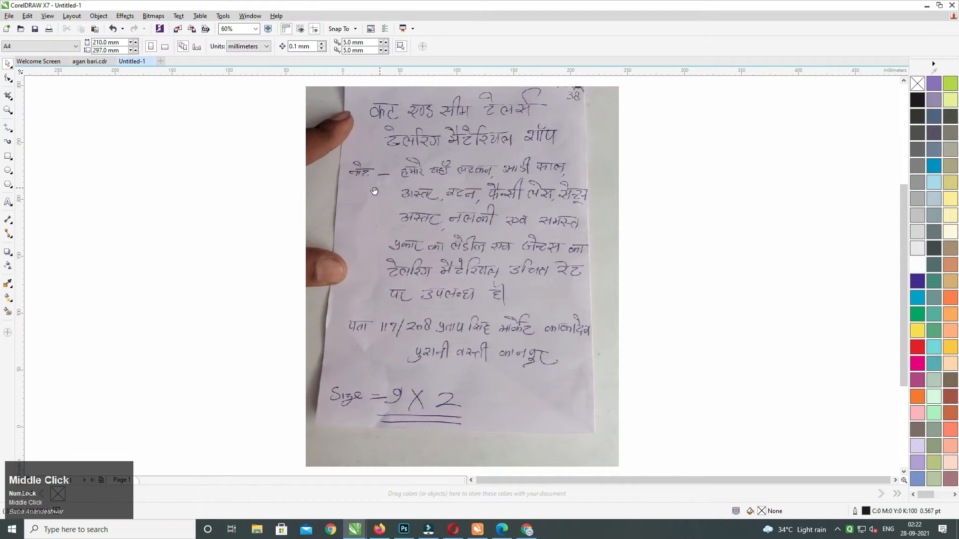
key(F4)
key(F3)
drag(392, 222, 307, 237)
click(520, 166)
Set the document units to inches and apply the 9 × 2 inch page size.
click(234, 47)
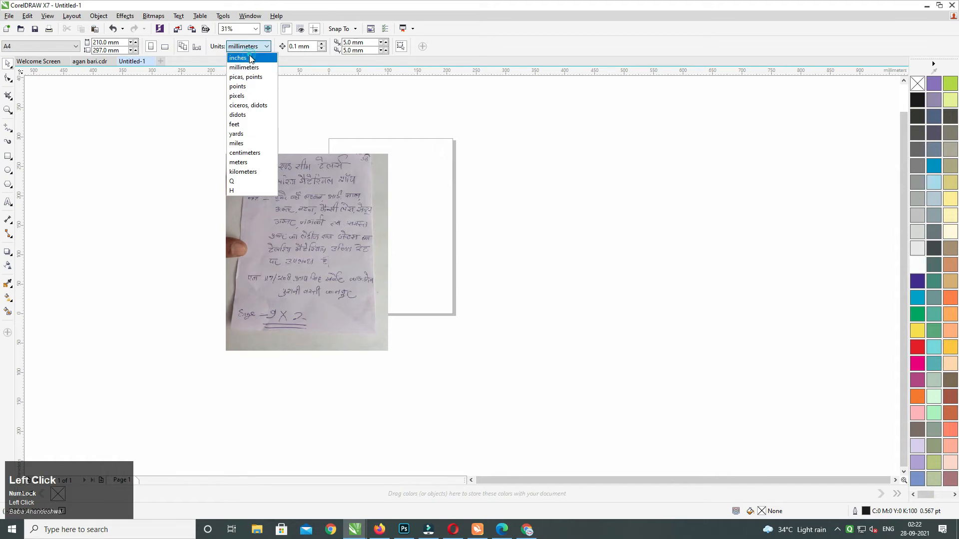
click(250, 57)
key(Tab)
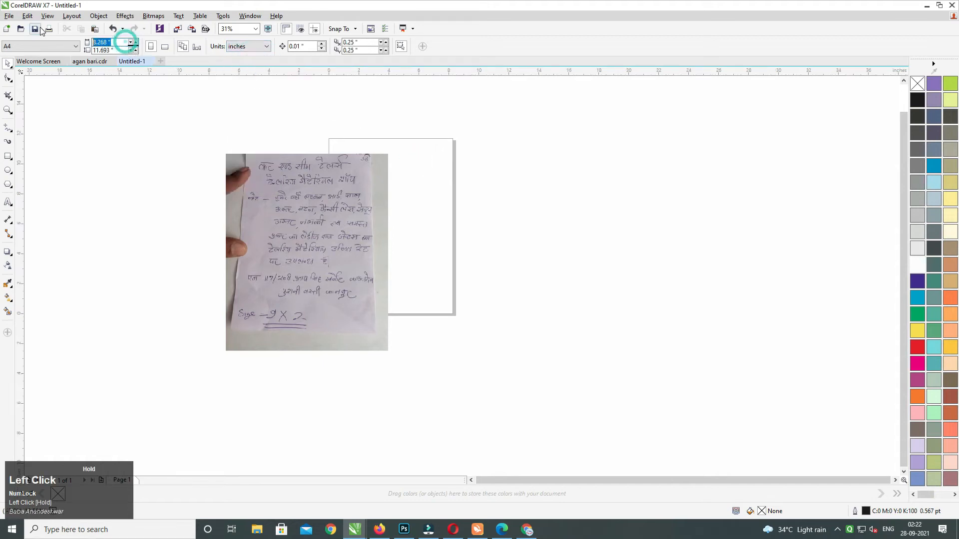
Place the reference photo beside the banner page and zoom to fit both.
drag(274, 270, 259, 261)
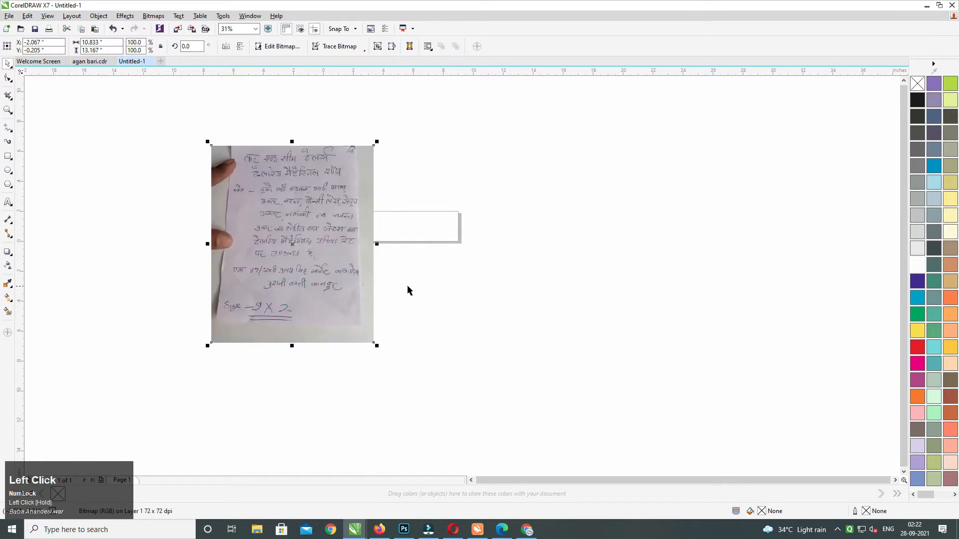
click(8, 156)
click(6, 64)
drag(118, 103, 572, 402)
key(shift+F2)
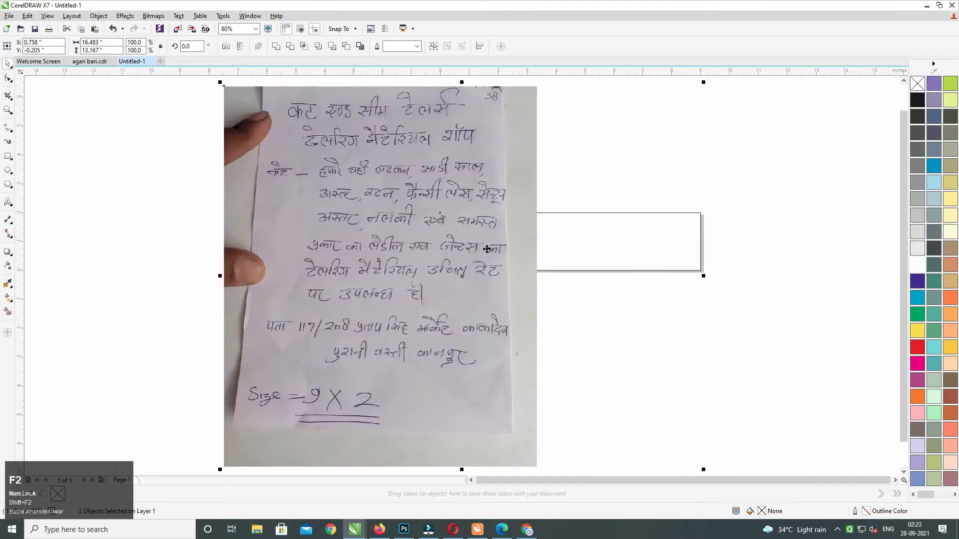
click(638, 124)
drag(421, 169, 423, 259)
middle_click(401, 165)
click(422, 152)
Add the text 'कट' above the photo in BHARTIYA HINDI_159 font and enlarge it.
key(F8)
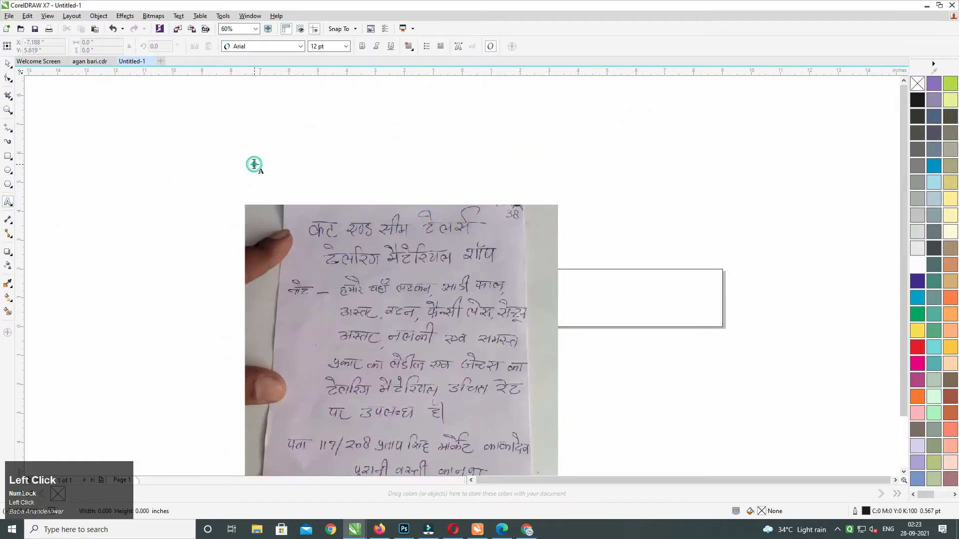
click(253, 162)
text(dV)
key(ctrl+a)
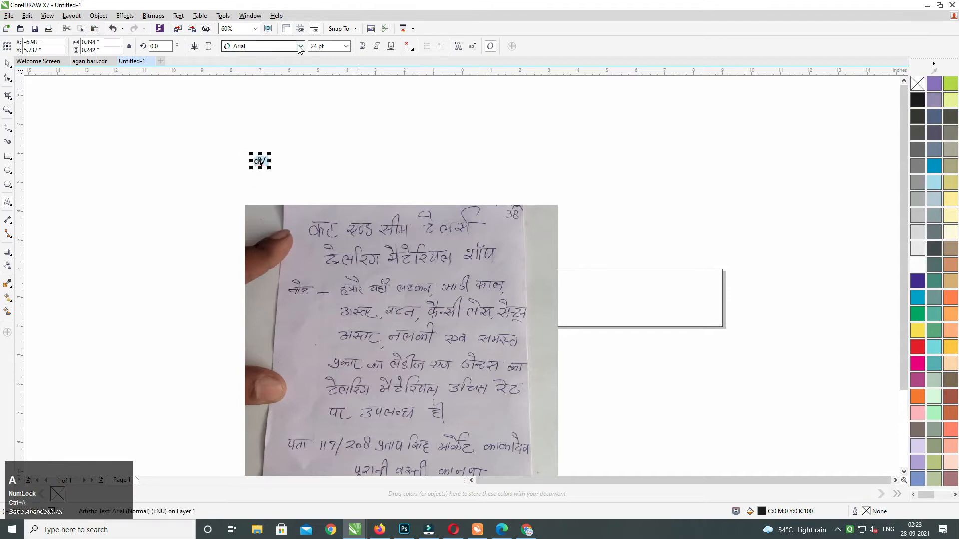
click(301, 46)
click(284, 70)
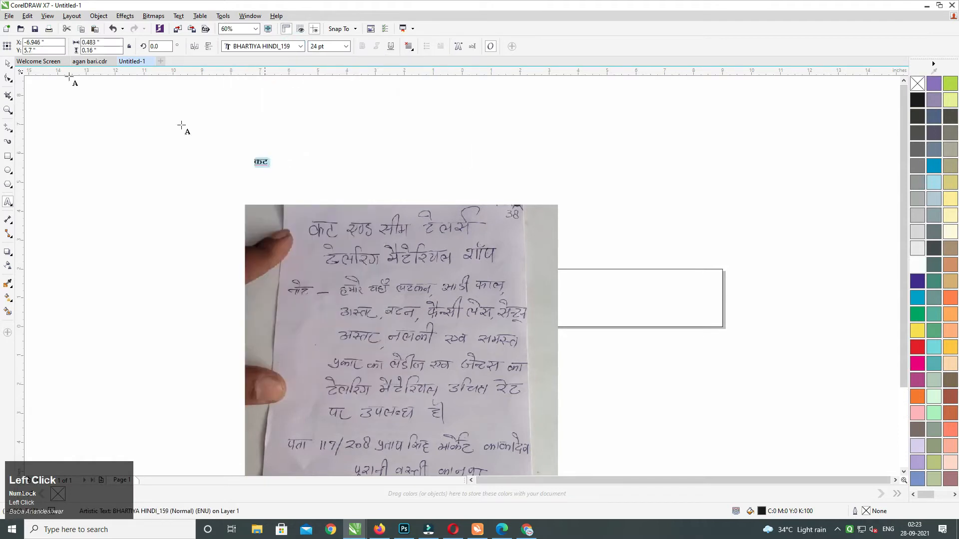
click(7, 63)
drag(271, 165, 297, 191)
Extend the title to 'कट एण्ड सीम टेलर्स' and shrink it to 112.2 pt.
double_click(286, 167)
text(,.M lhe V)
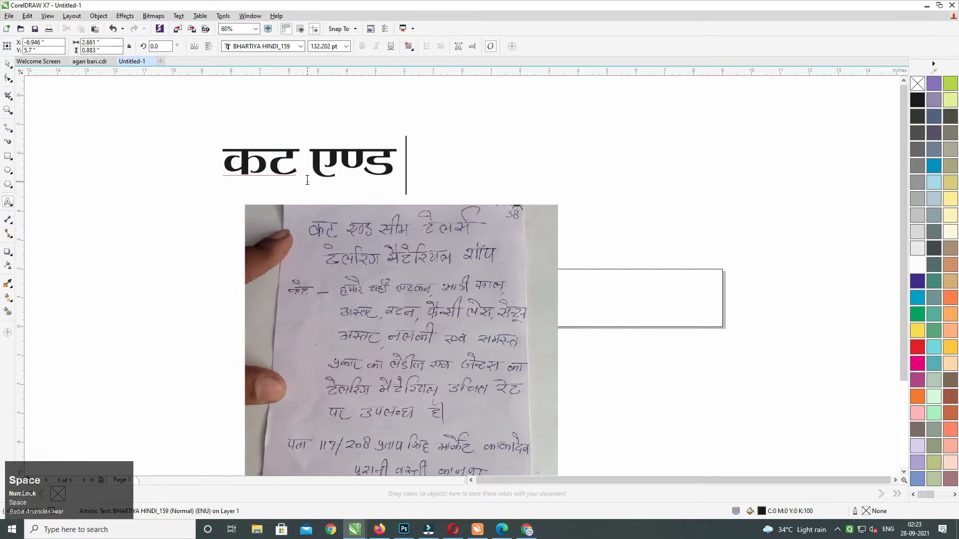
text(sylZ)
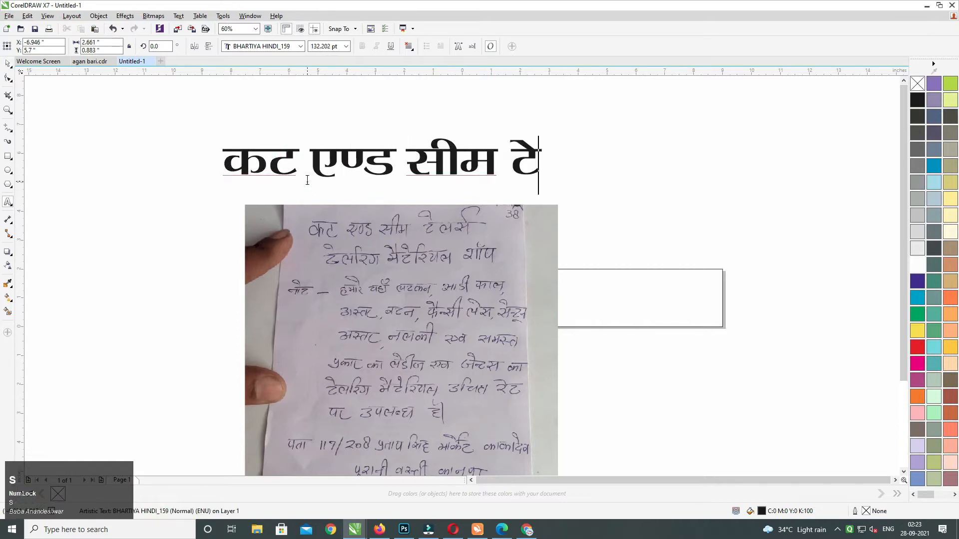
key(ctrl+a)
key(ctrl+KP_2)
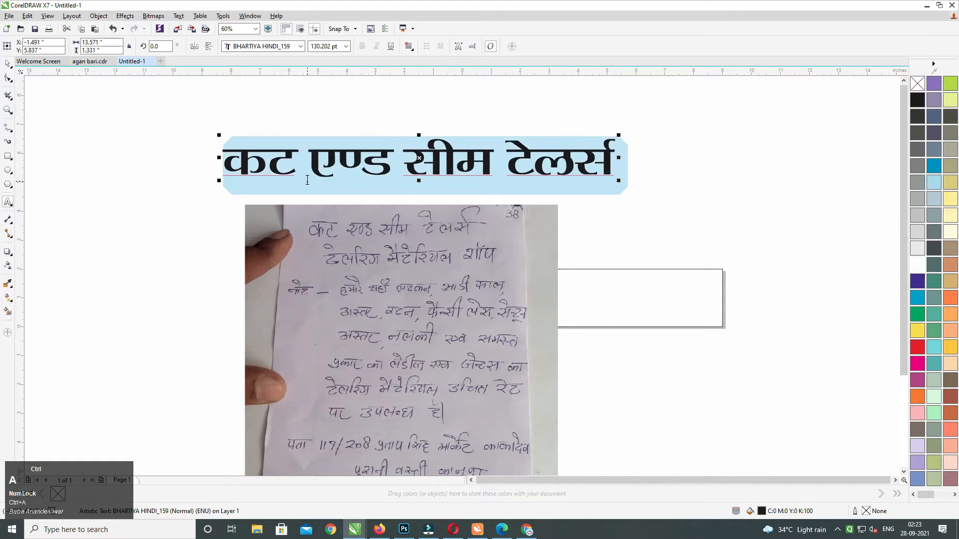
key(ctrl+KP_2)
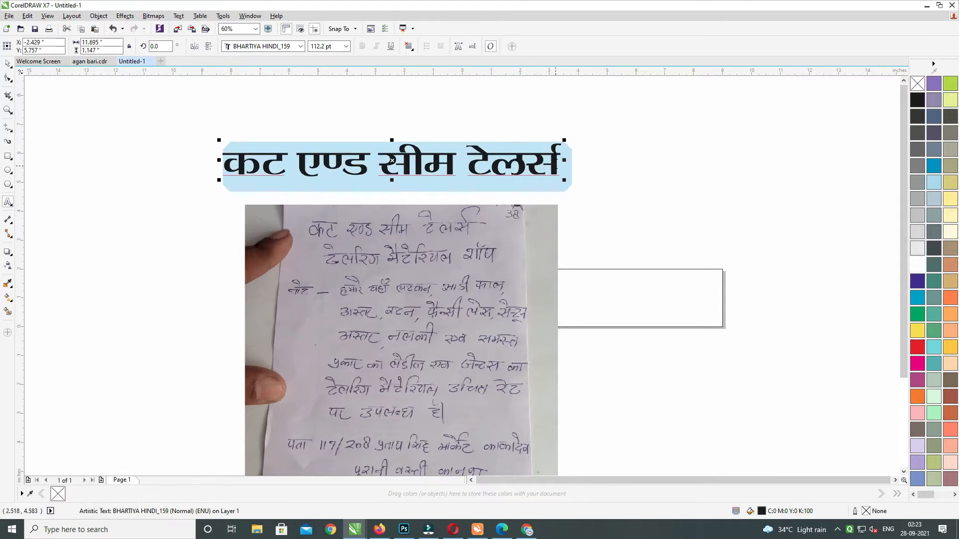
Add the line 'टलरिंग मैटेरियल शॉप' below and scale the title to about half size.
click(559, 146)
key(Return)
text(Vyfjax)
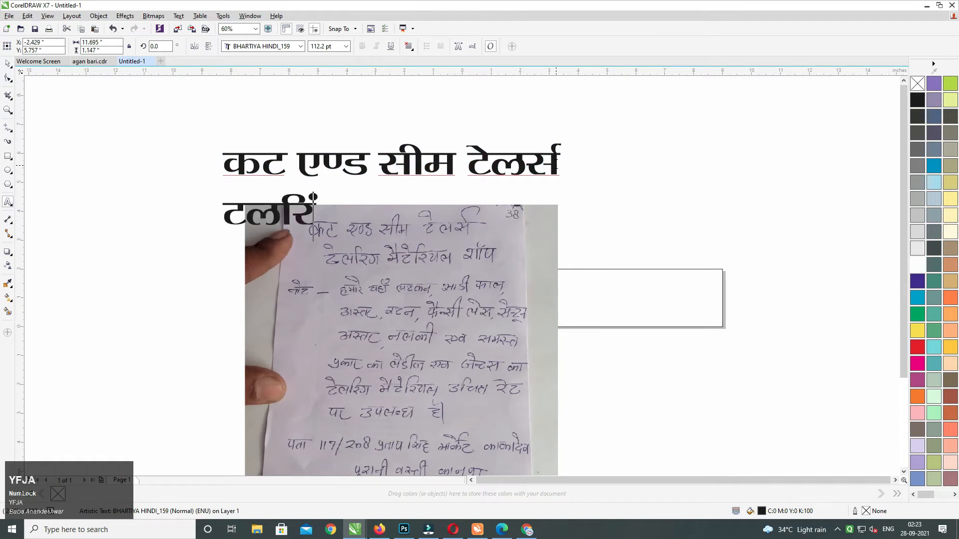
key(BackSpace)
text(x eS)
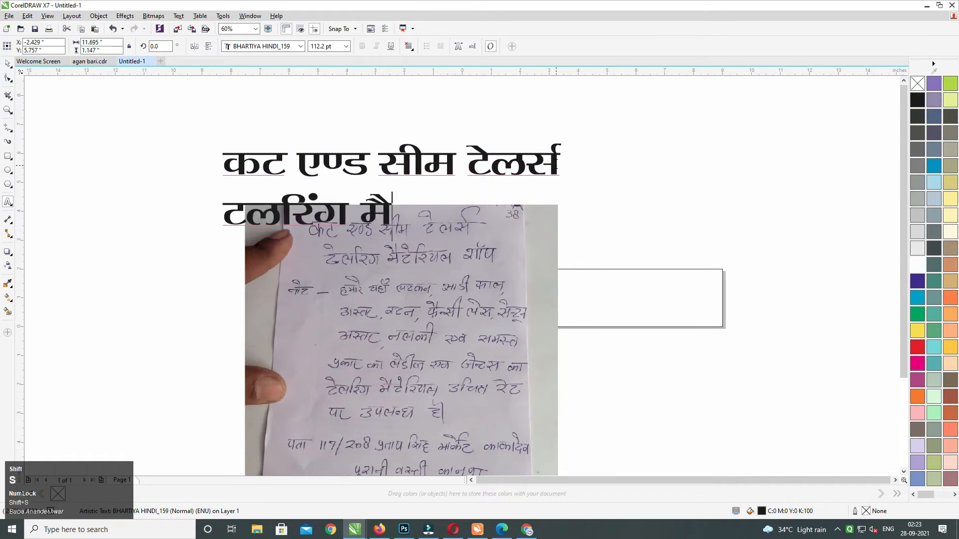
text(Vsfj;y )
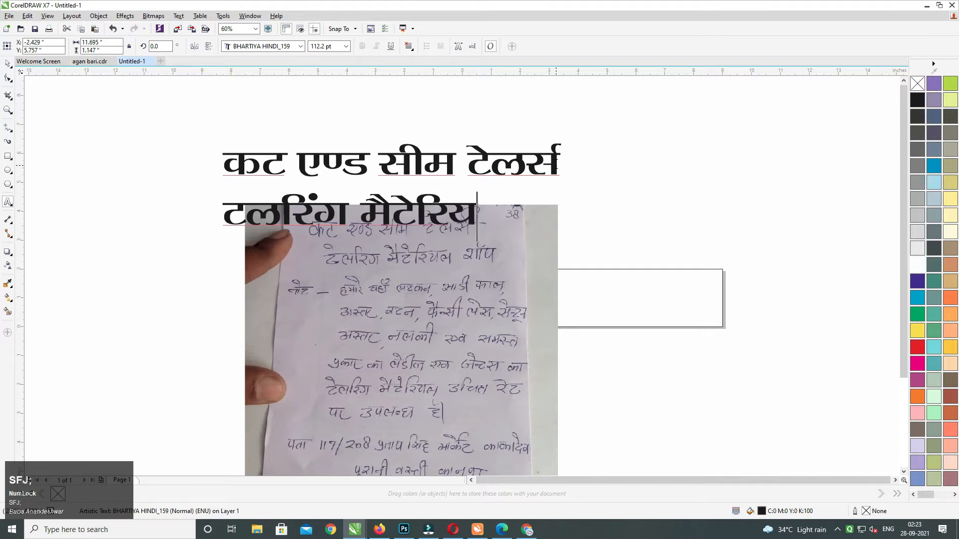
text('kkWi)
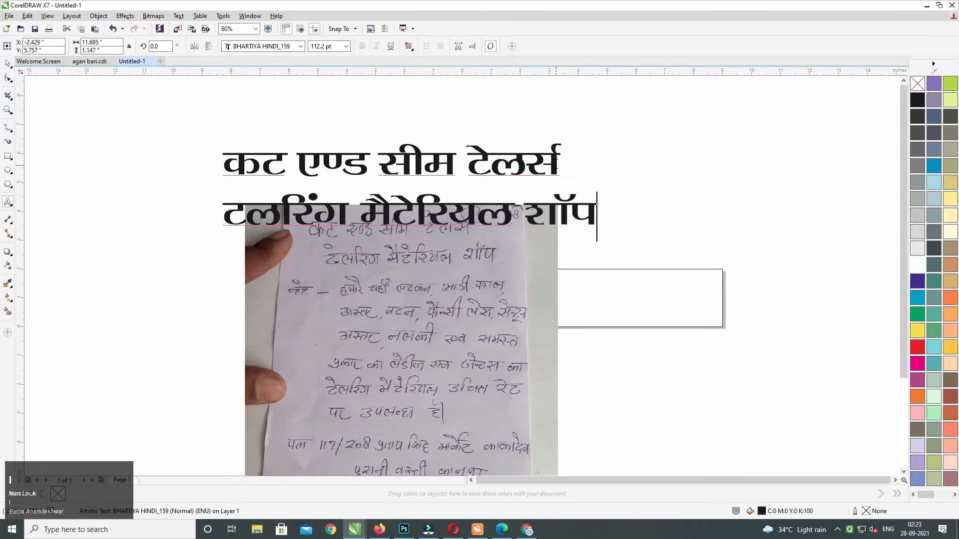
click(8, 64)
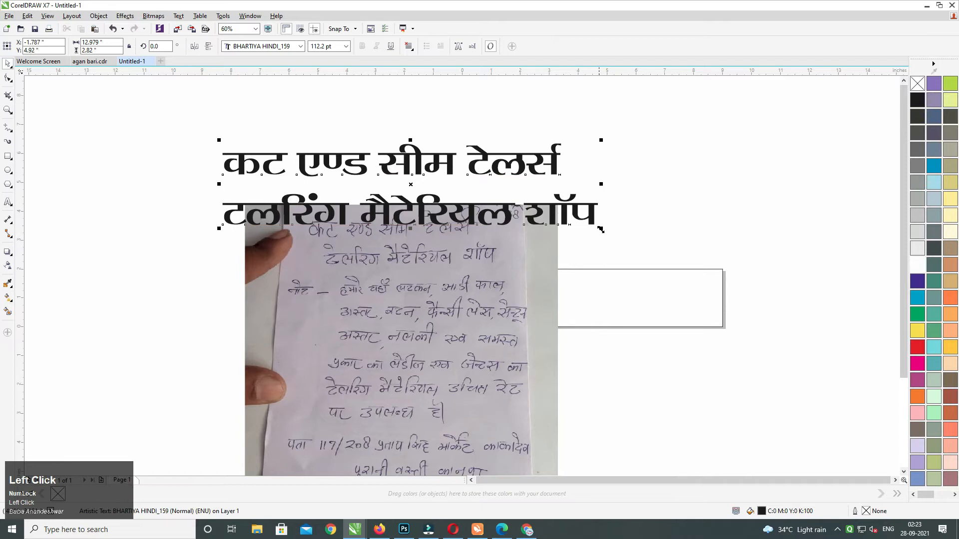
drag(601, 229, 490, 190)
Duplicate the title below itself and select the copy's text for replacement.
click(380, 150)
mouse_move(380, 149)
mouse_down()
mouse_move(382, 96)
mouse_move(391, 124)
mouse_move(378, 150)
mouse_up()
right_click(378, 150)
double_click(378, 150)
key(ctrl+a)
Type the first two description lines listing the tailoring materials on offer.
text(gekj)
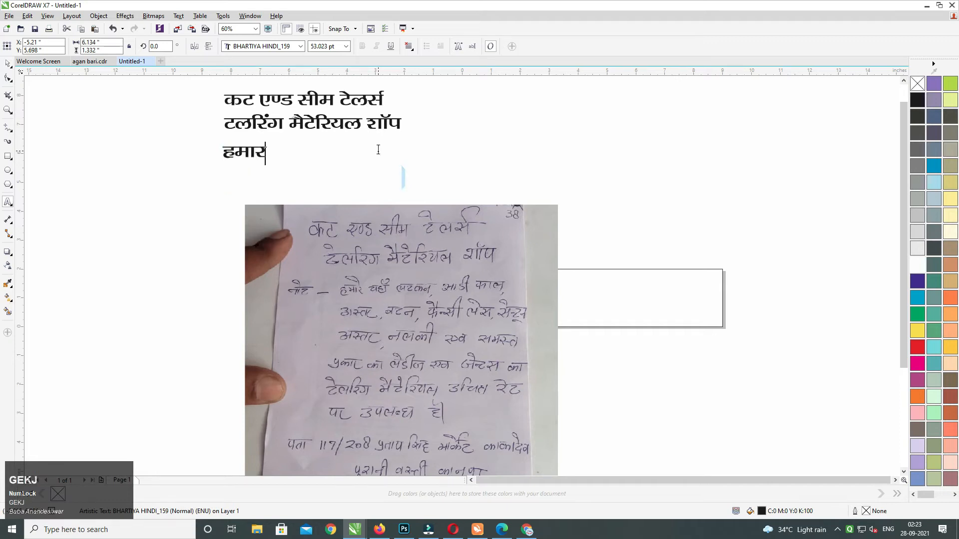
text(s ;g)
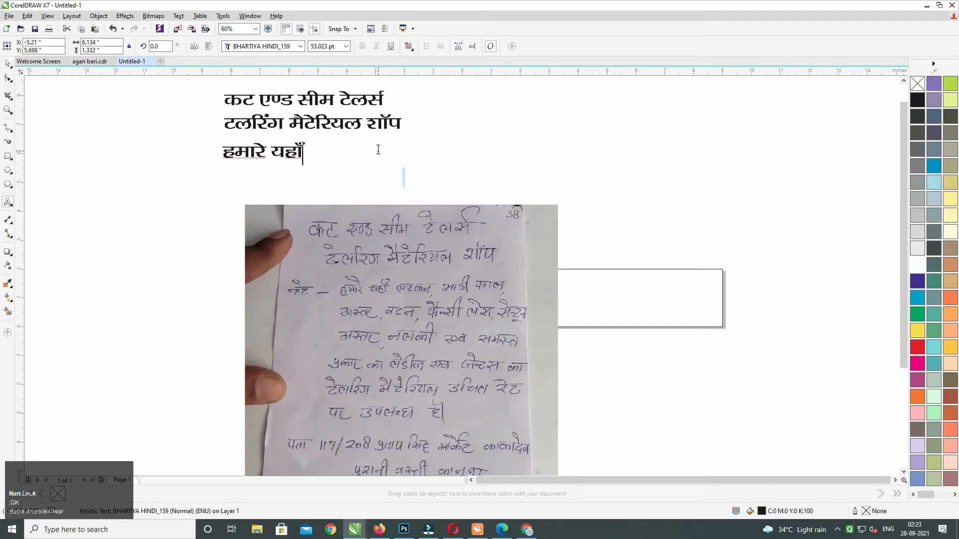
text(k¡ yV)
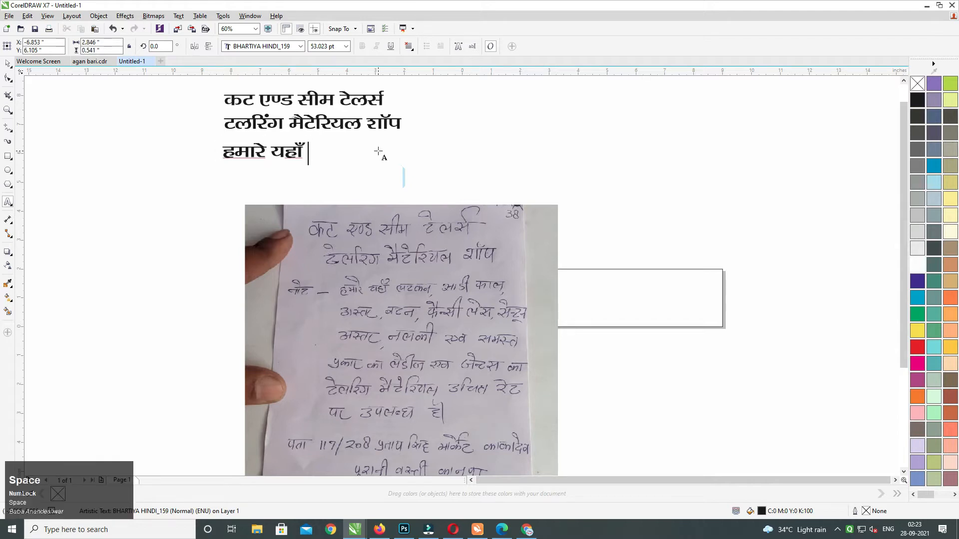
text(du, l)
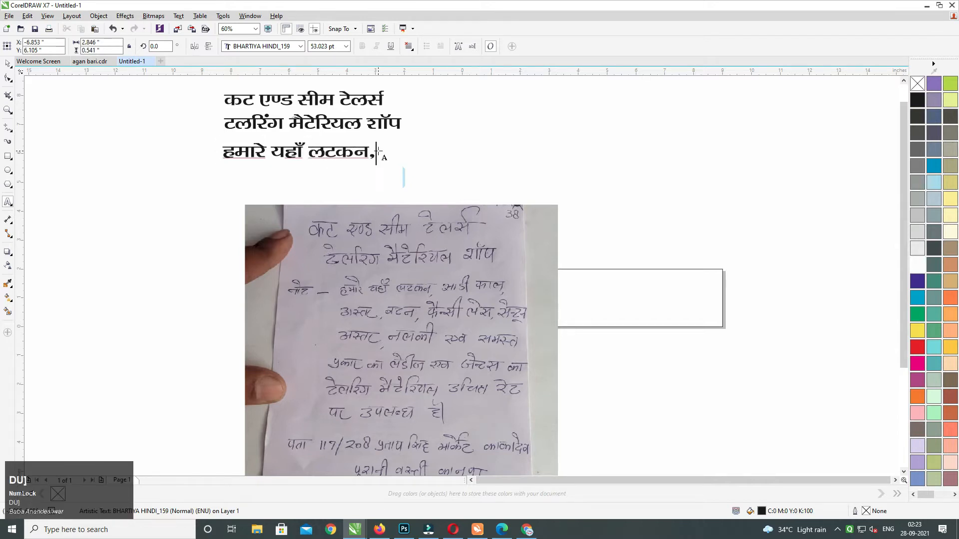
text(mM)
key(BackSpace)
key(BackSpace)
text(kM+H QKWy, vLr)
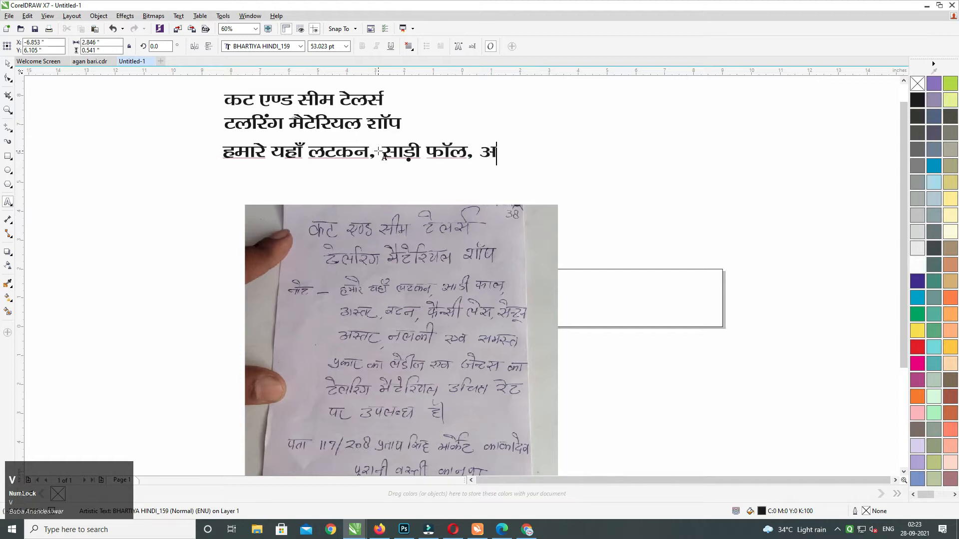
text(j, cVu)
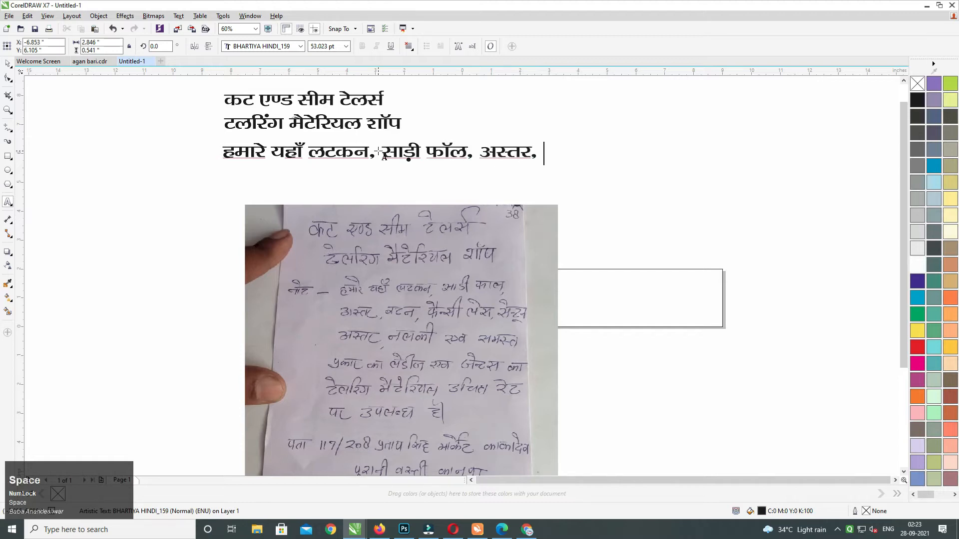
text(, QSUl)
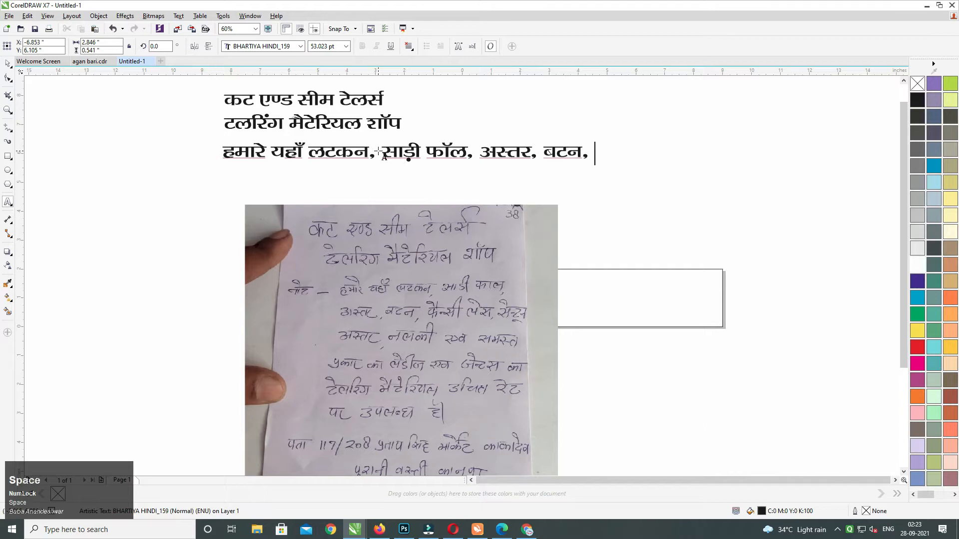
text(h )
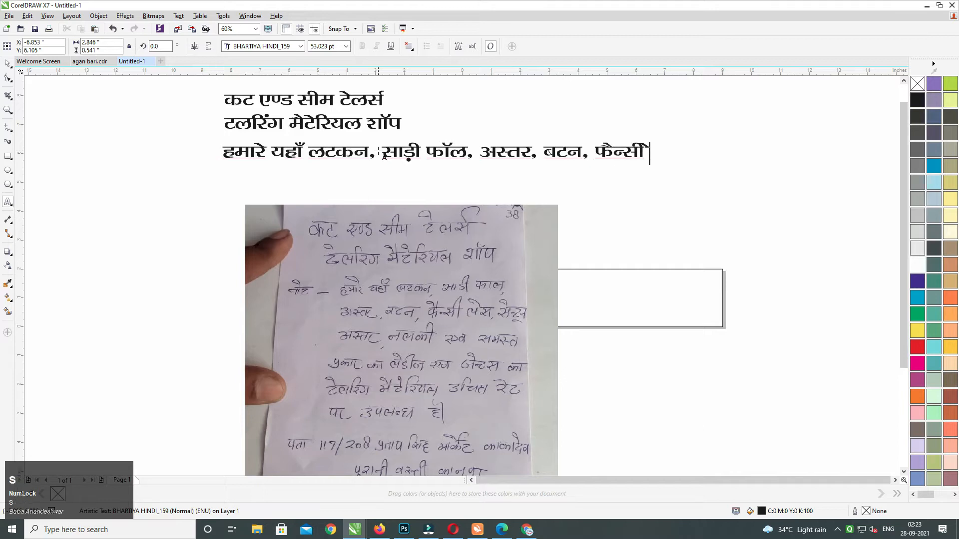
text(ysa)
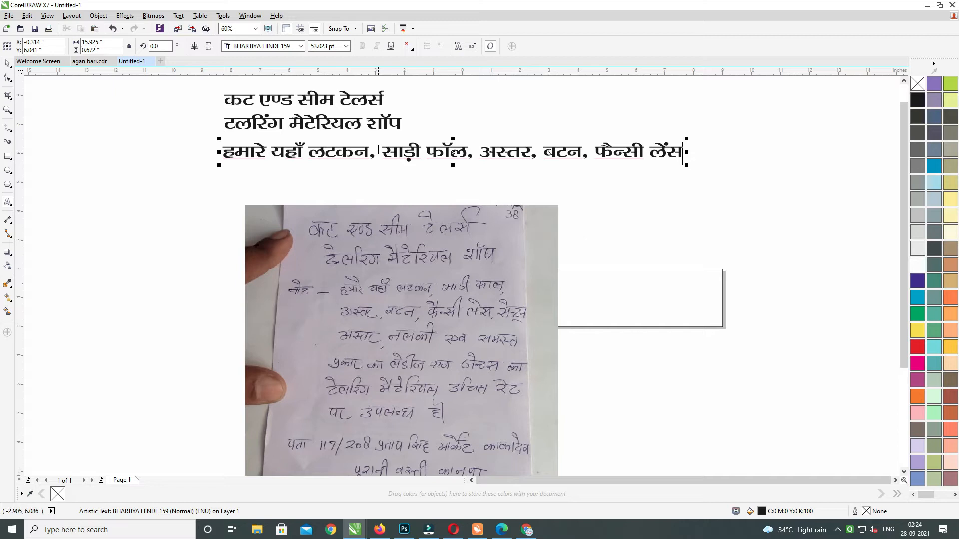
key(Return)
text(vlwV )
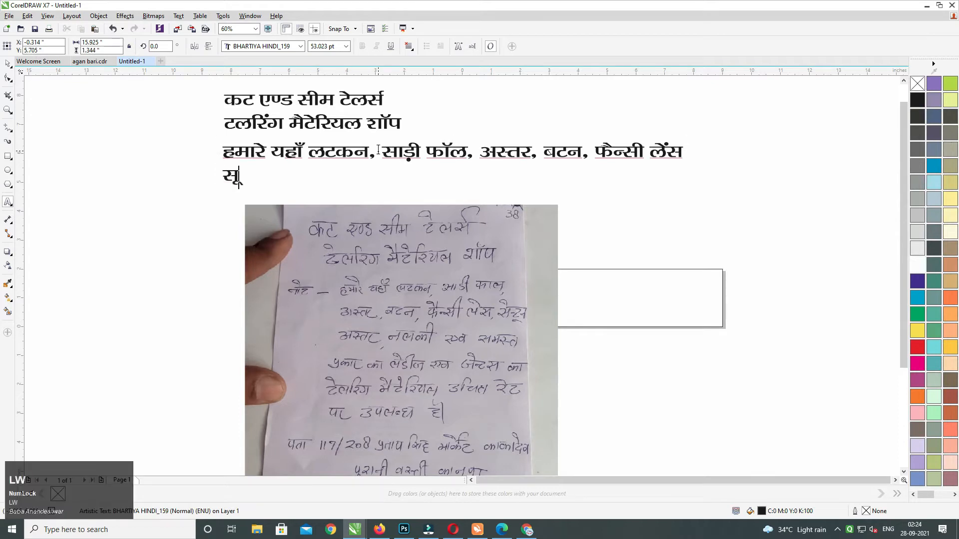
text(vLrj, uydh, ,oa leL)
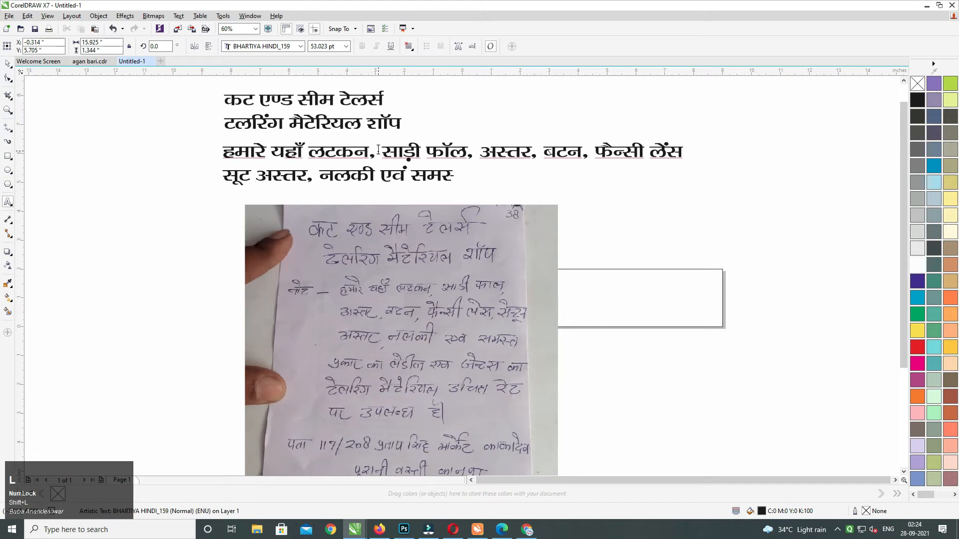
text(r izdkj dk )
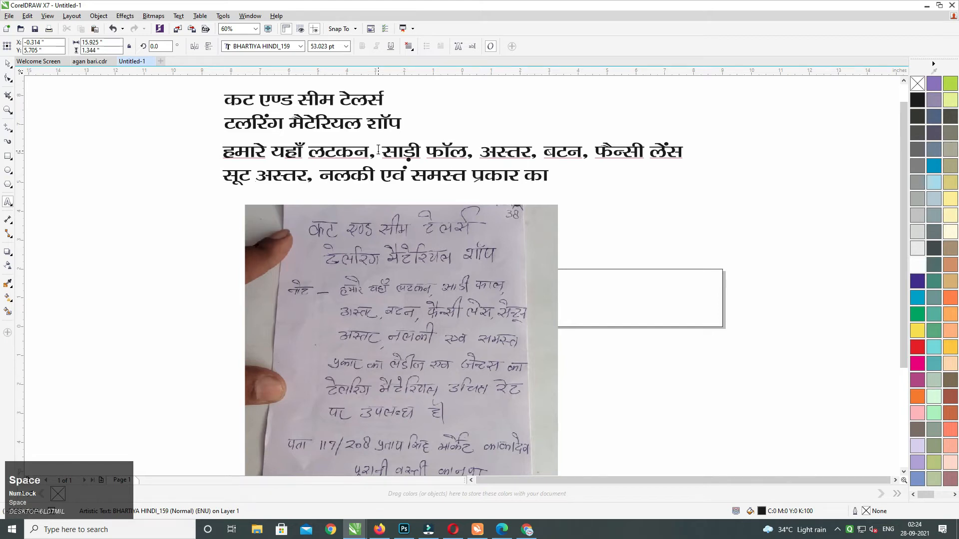
text(ysMht ,oa )
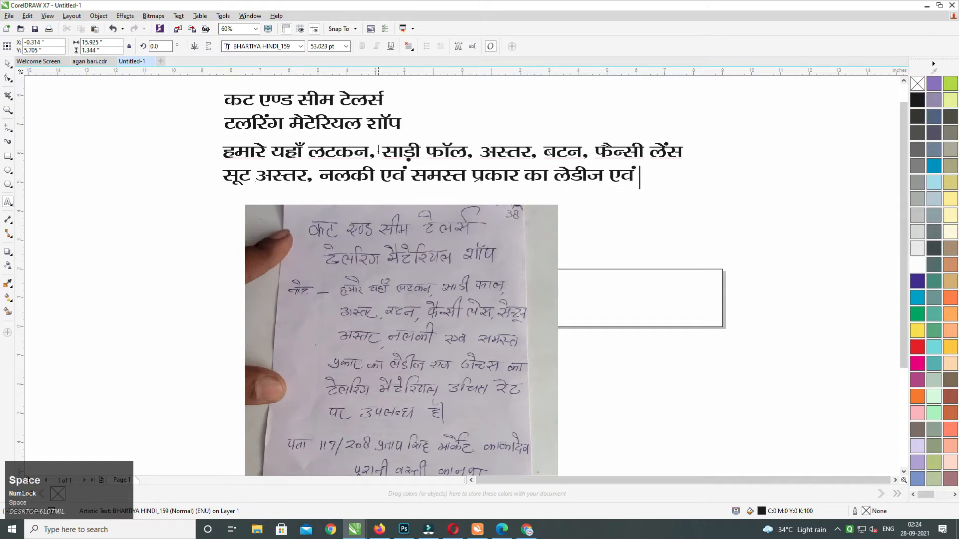
text(tsu~VL)
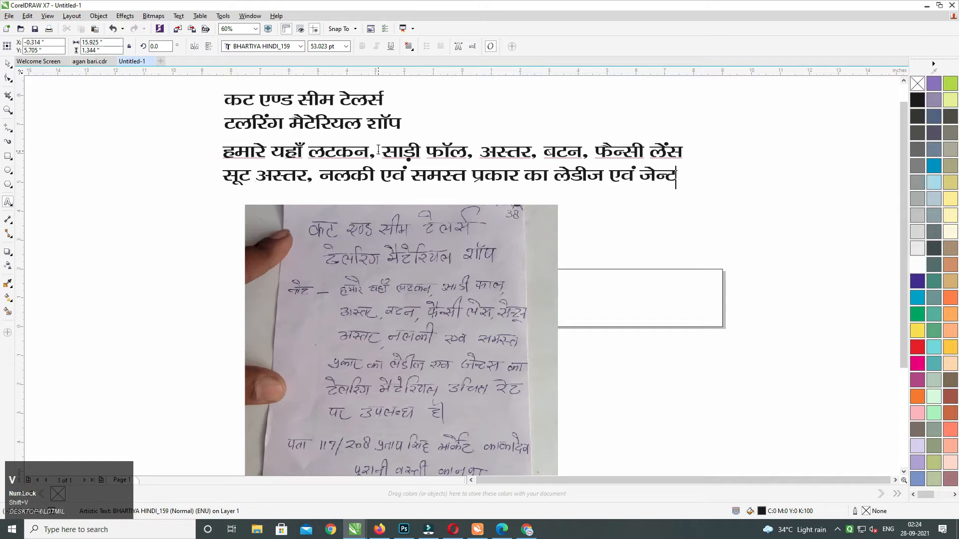
key(BackSpace)
text(l)
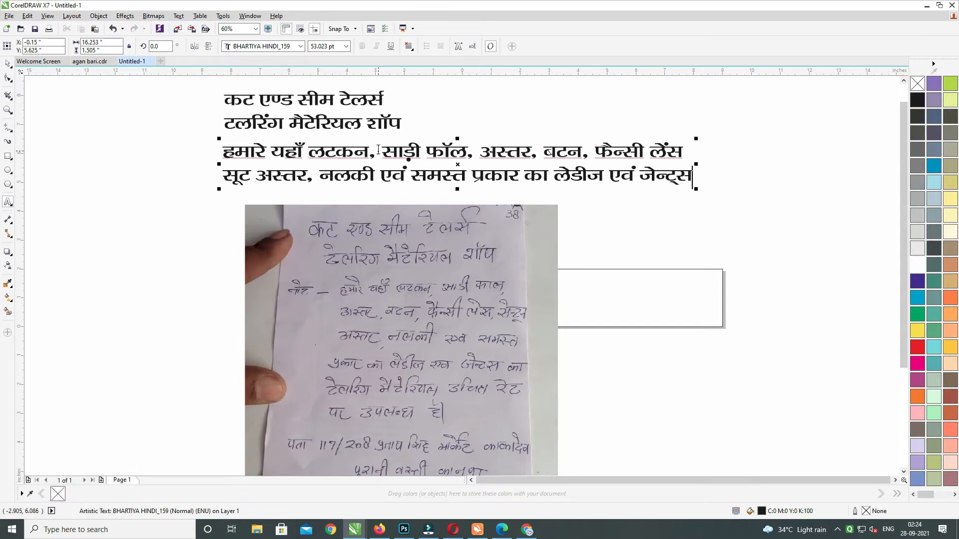
Add the fair-price line and the shop's address line ending with the danda, then select all.
key(Return)
text(d Vsyfj)
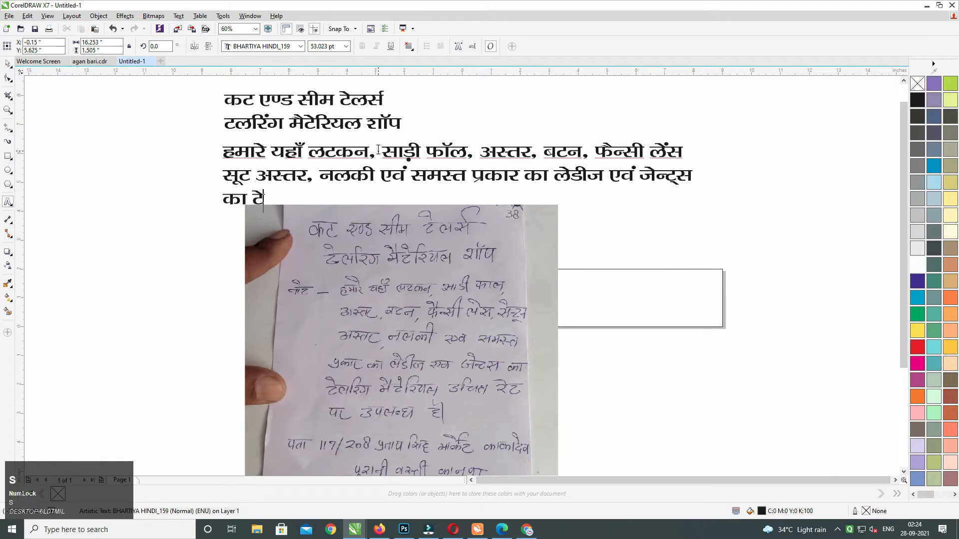
text(ax e)
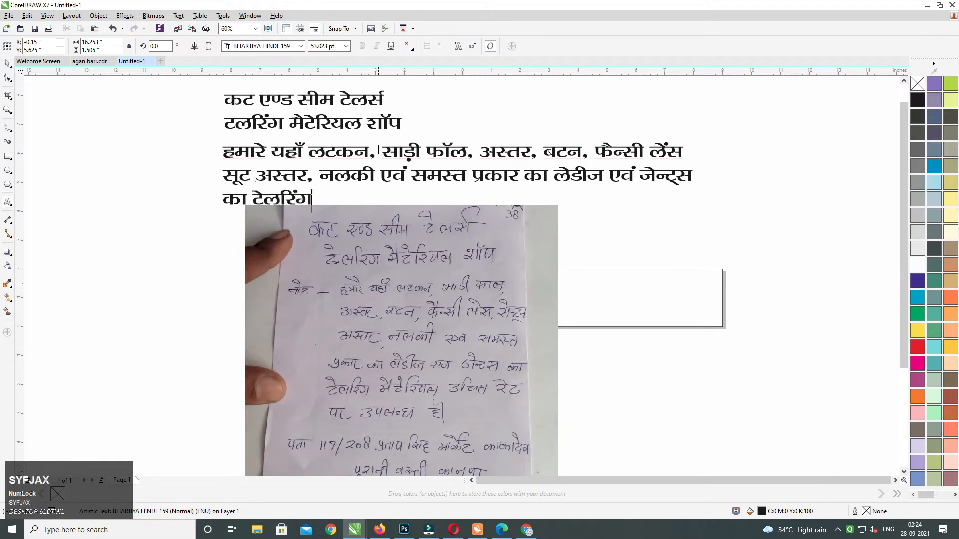
text(Vsfj;y mfpr e)
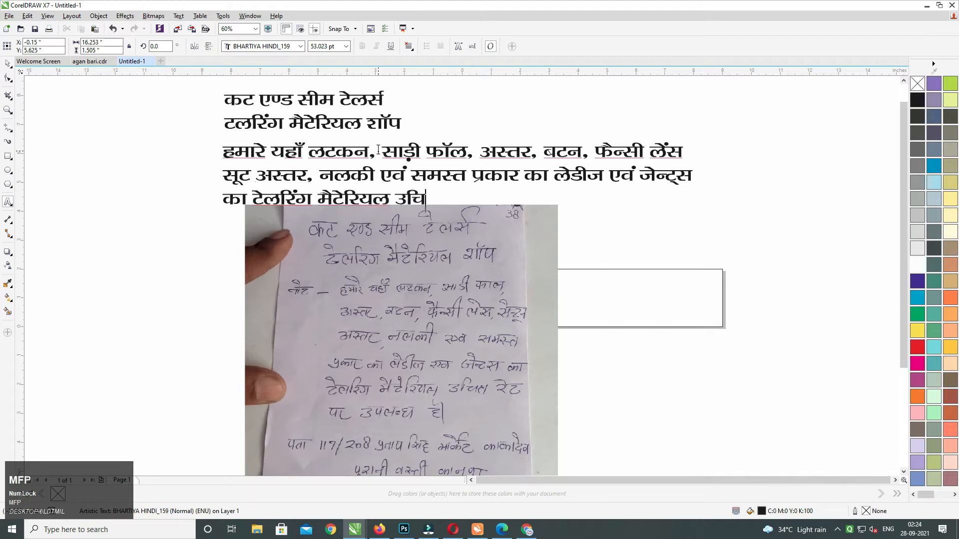
text(wY; ij miy)
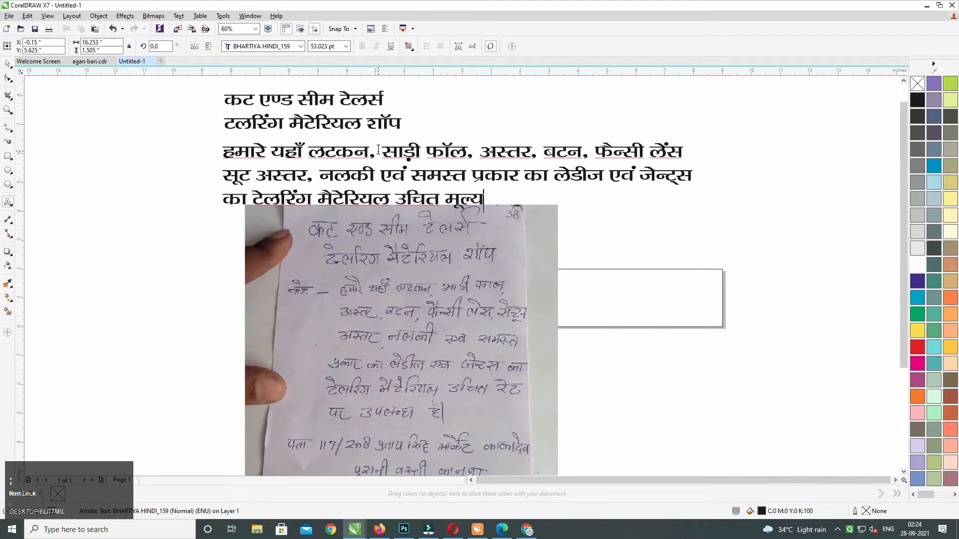
text(C/ g)
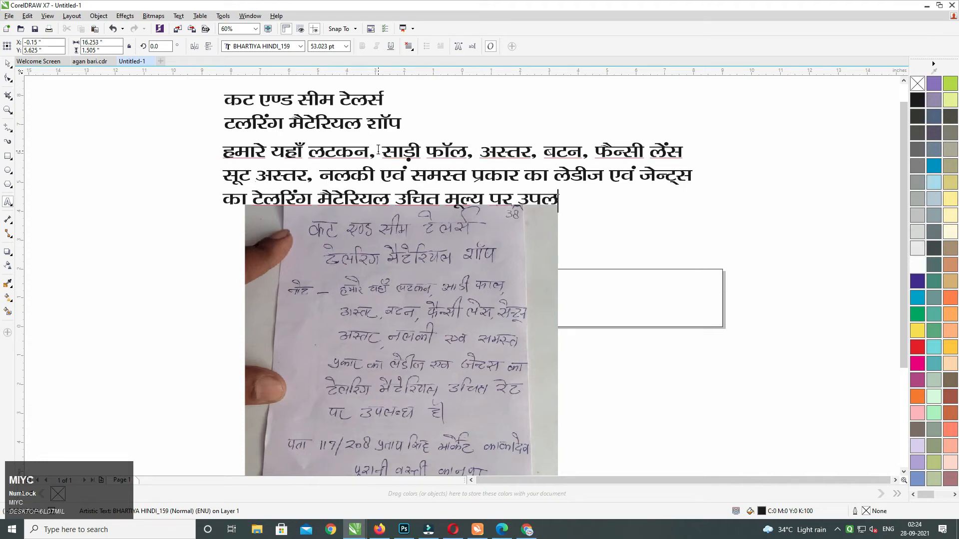
text(SA)
key(Return)
text(irk&)
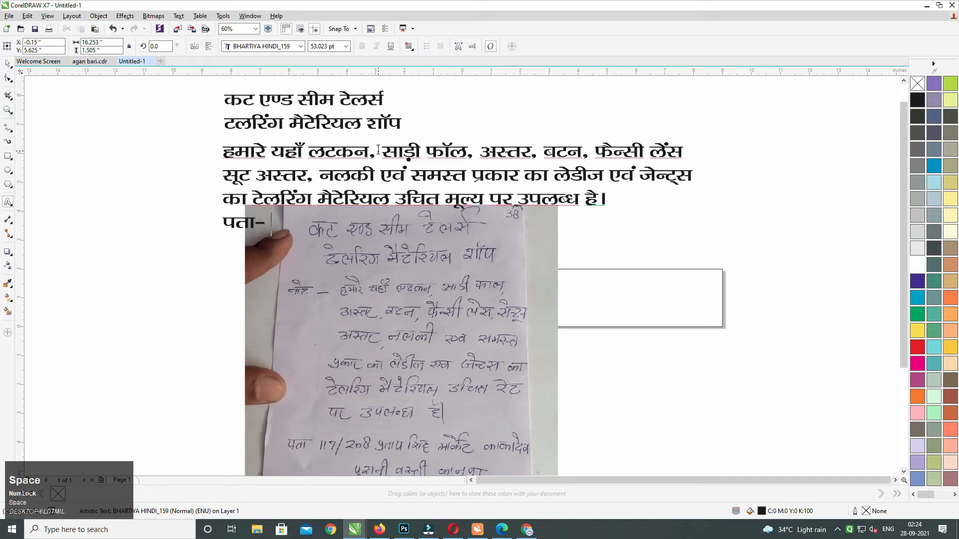
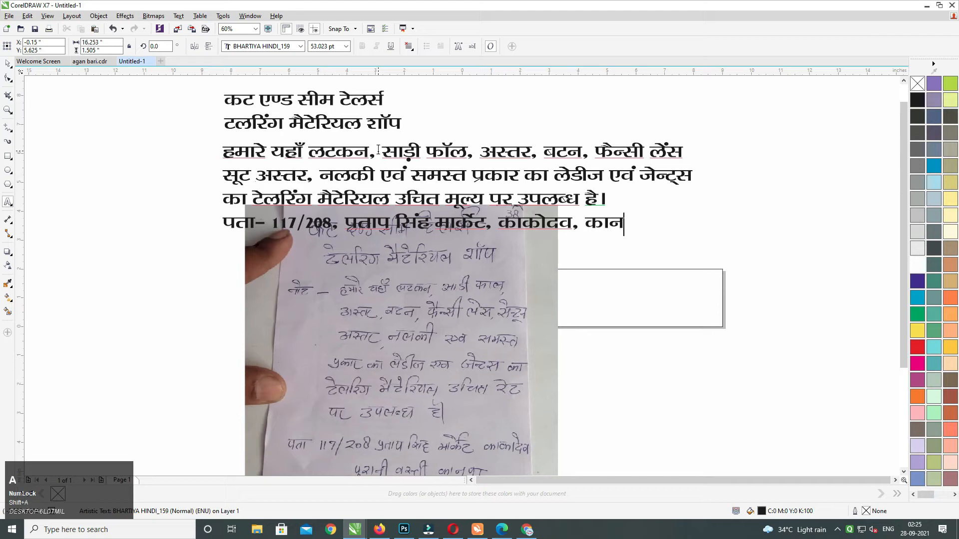
text(A)
key(ctrl+a)
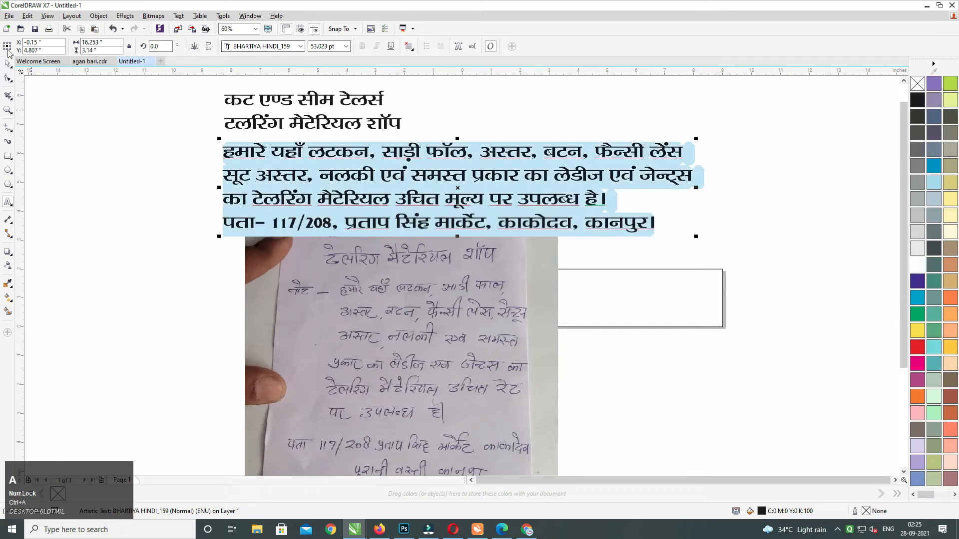
Delete the handwritten note photo from the page.
click(7, 63)
middle_click(392, 325)
click(391, 290)
key(Delete)
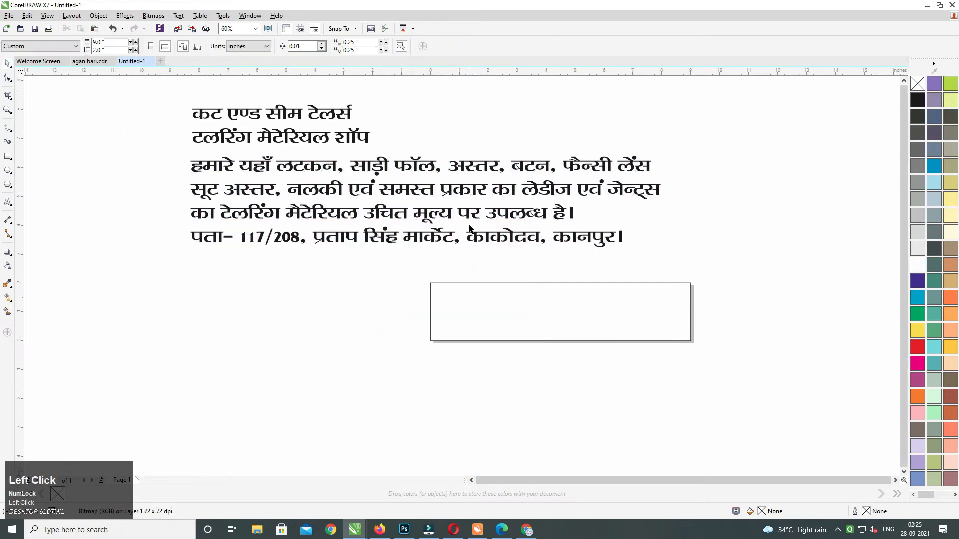
Shrink the description paragraph proportionally and centre-align its lines.
click(475, 218)
drag(663, 250, 511, 225)
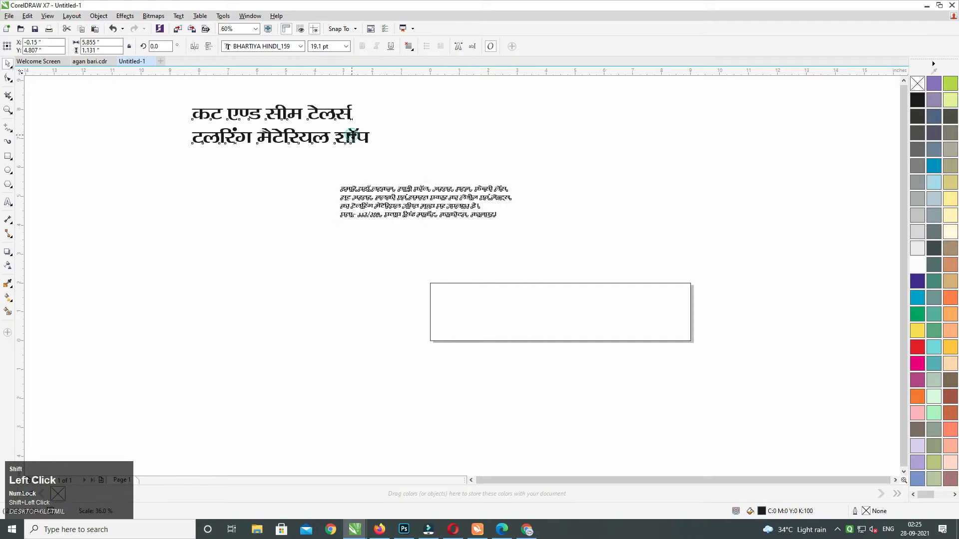
key(c)
drag(348, 134, 547, 199)
Move the paragraph up beneath the heading and reposition both texts on the banner.
click(616, 183)
drag(501, 250, 508, 210)
drag(643, 251, 644, 253)
drag(526, 204, 601, 233)
drag(265, 151, 756, 367)
key(shift+F2)
middle_click(664, 187)
click(785, 160)
middle_click(739, 120)
click(736, 138)
Centre the two heading lines and tighten their line spacing with the Shape tool.
double_click(486, 158)
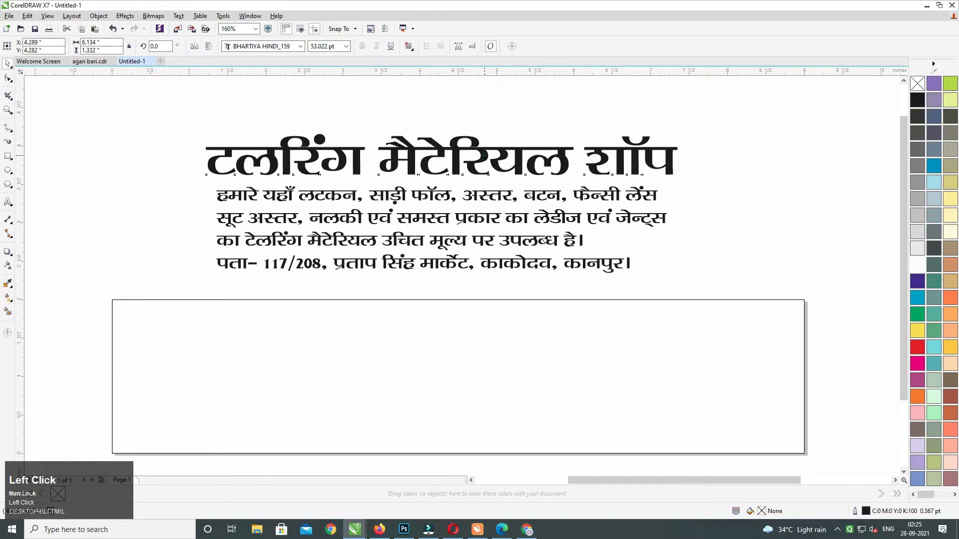
key(ctrl+a)
key(ctrl+e)
click(5, 81)
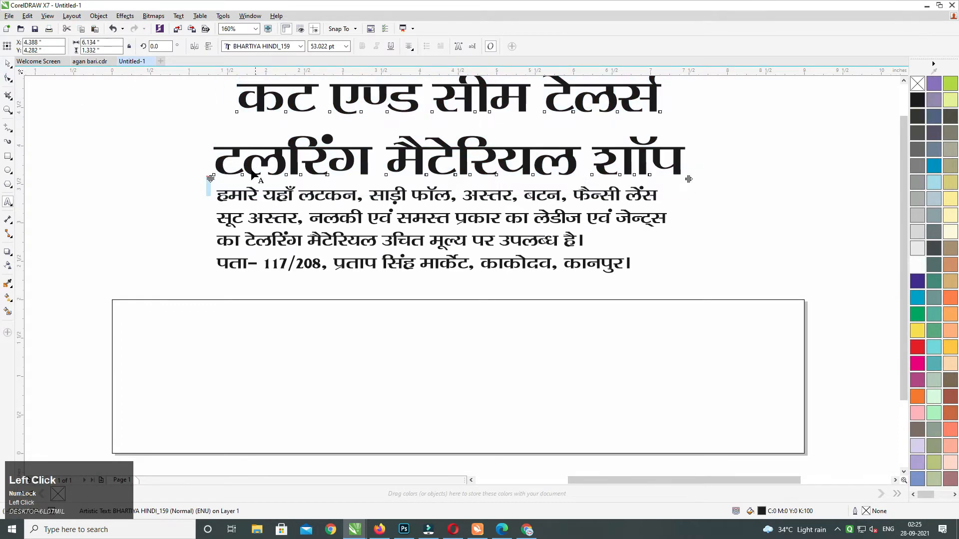
drag(210, 184, 210, 175)
click(182, 133)
Search Google Images for 'tailor shop model' in a new Chrome tab.
click(527, 531)
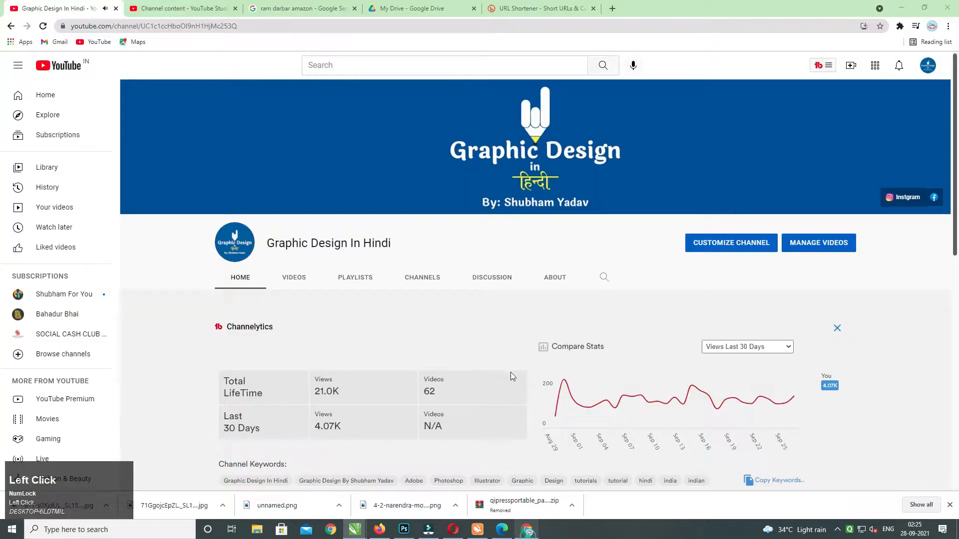
click(613, 10)
text(tailo)
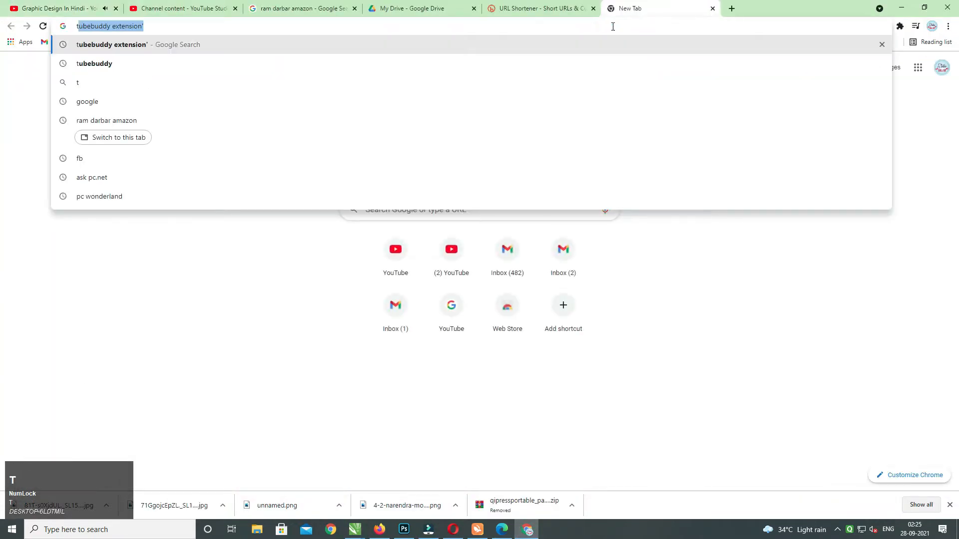
text(r )
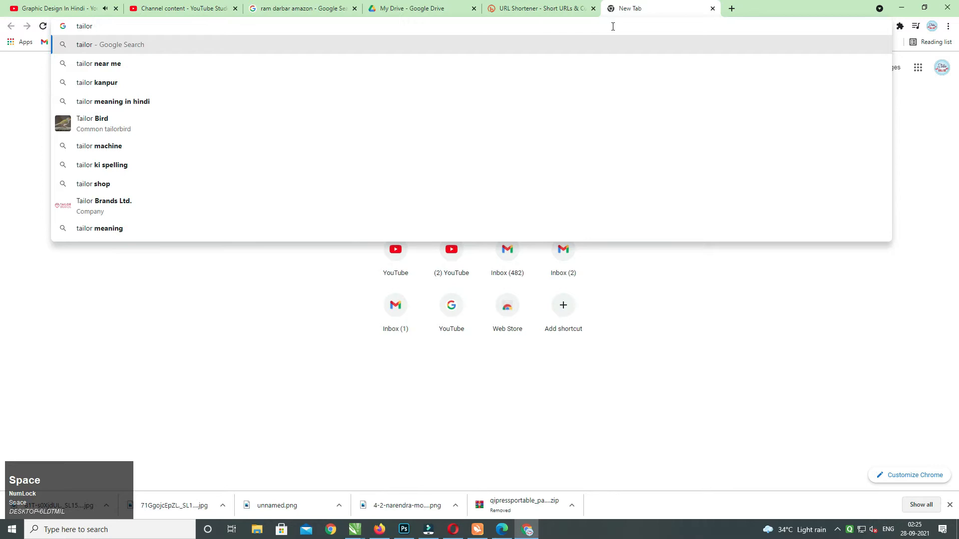
text(shop model)
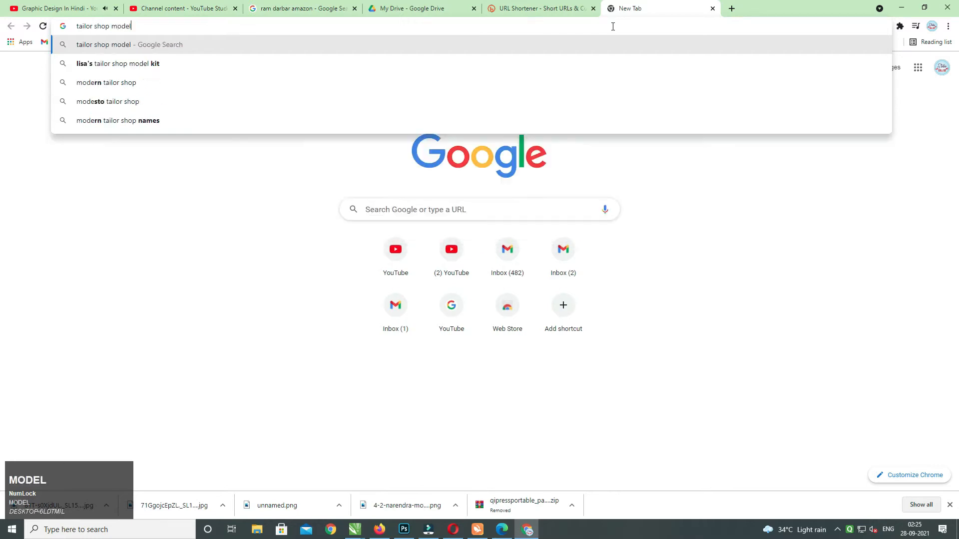
key(Return)
click(140, 105)
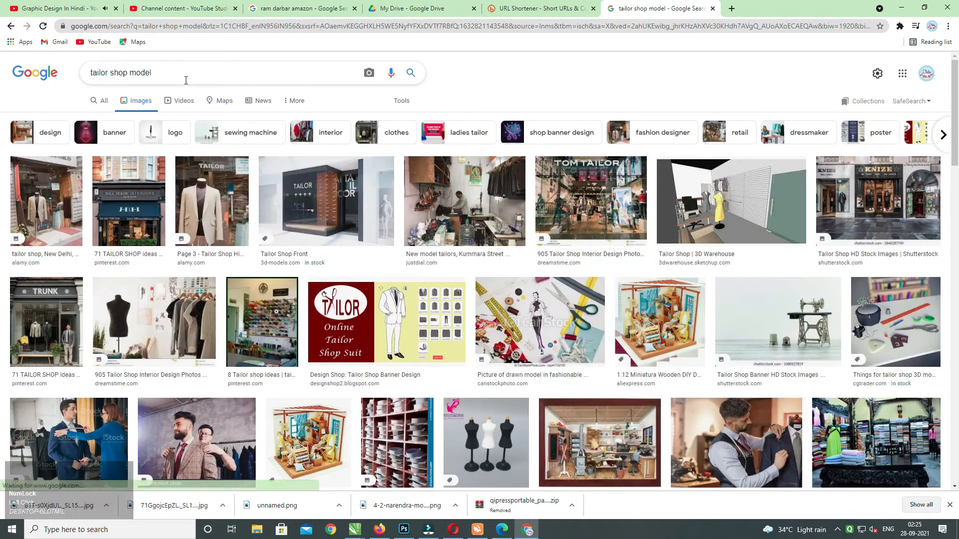
Preview the 'Tailor Shop Banner Design' image from the results.
drag(159, 73, 9, 73)
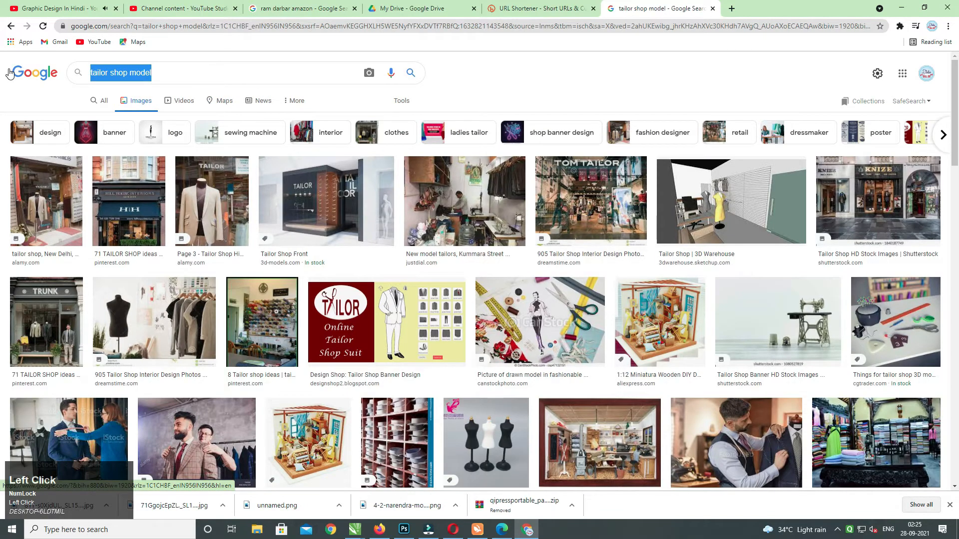
click(387, 322)
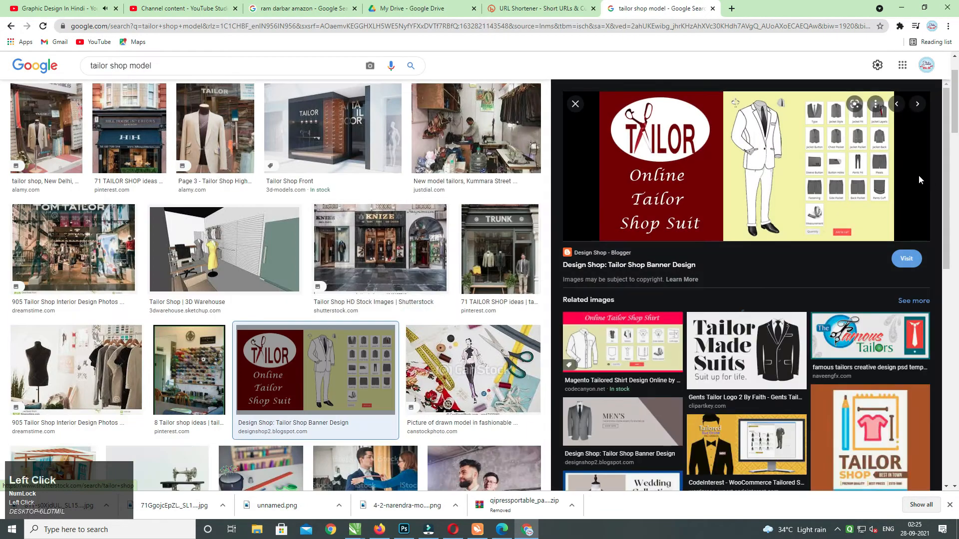
scroll(945, 159, down, 3)
scroll(945, 159, up, 3)
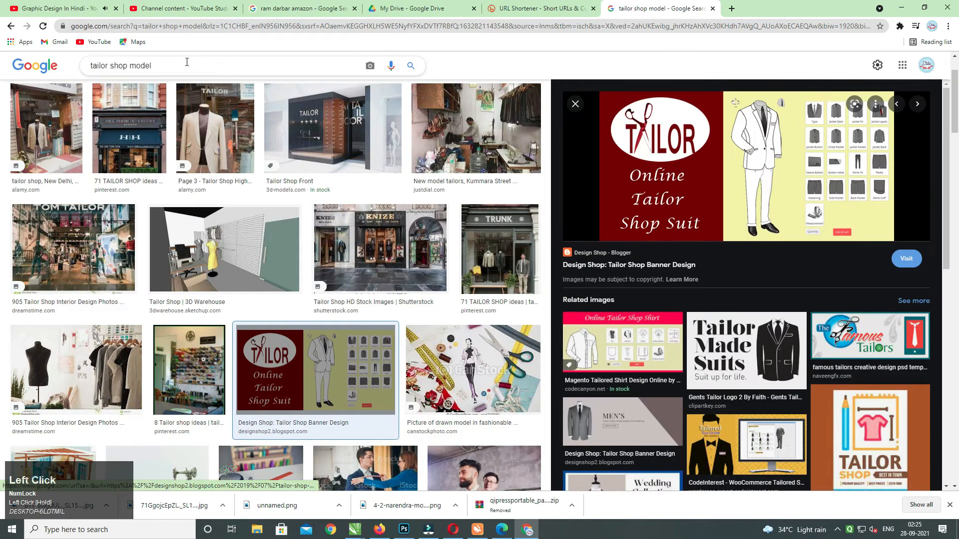
drag(174, 66, 76, 58)
Compare it with the banner in CorelDRAW, then return to the image results.
key(alt+Tab)
middle_click(530, 177)
middle_click(532, 229)
middle_click(493, 219)
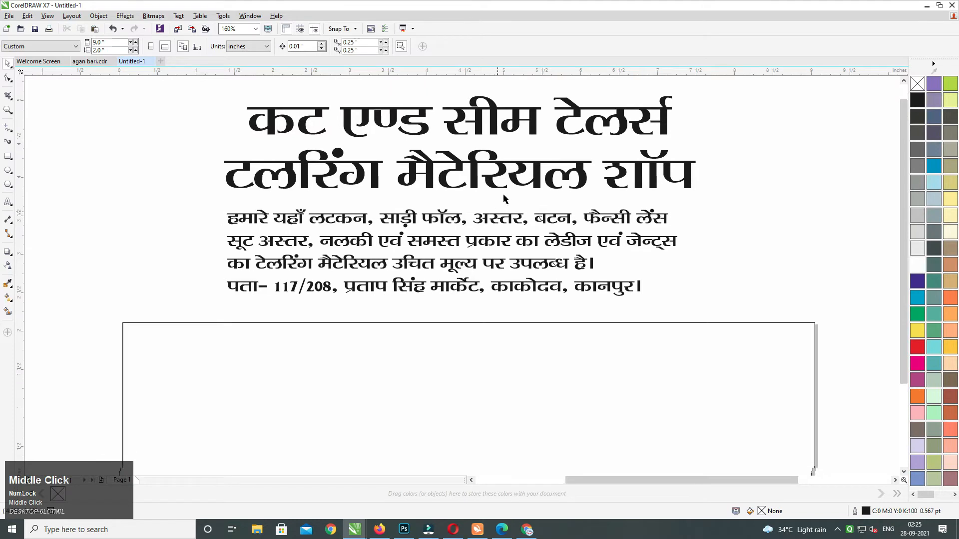
key(alt+Tab)
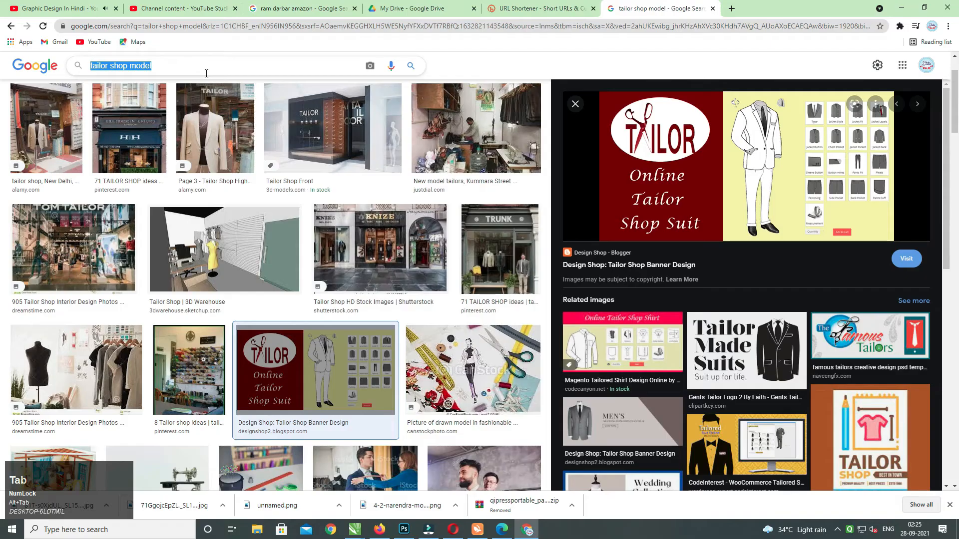
Search Google Images for 'salwar suite model' and check the blue suit image and its source page.
drag(231, 69, 55, 65)
text(s)
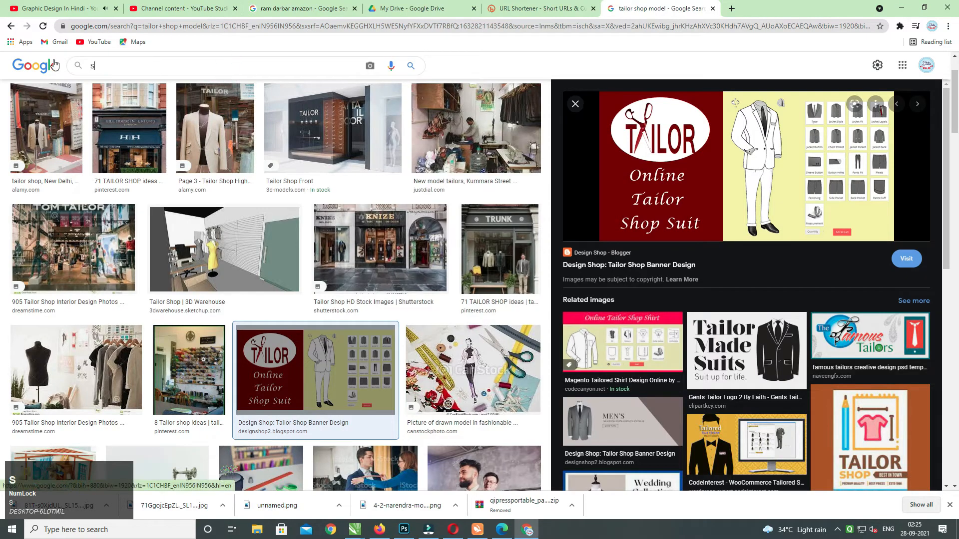
text(alwar suite model)
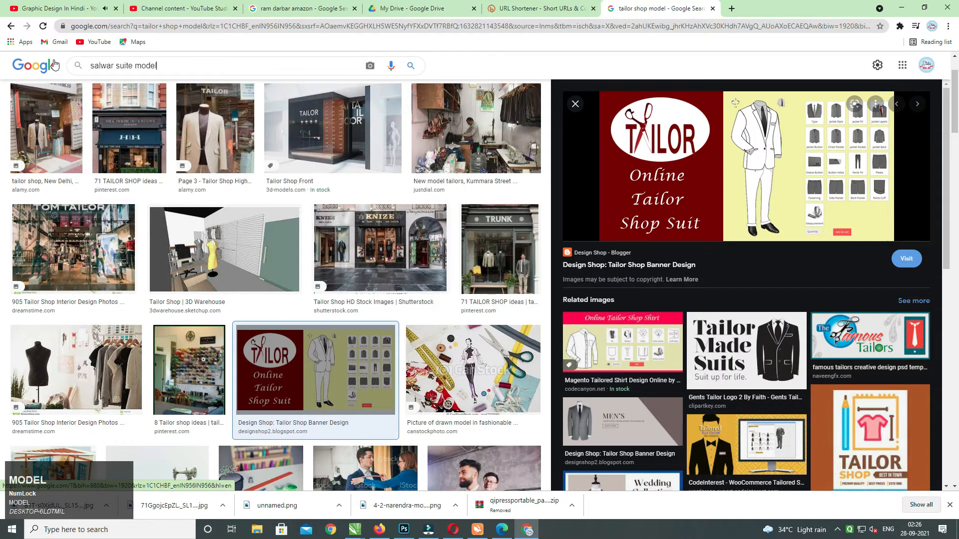
key(Return)
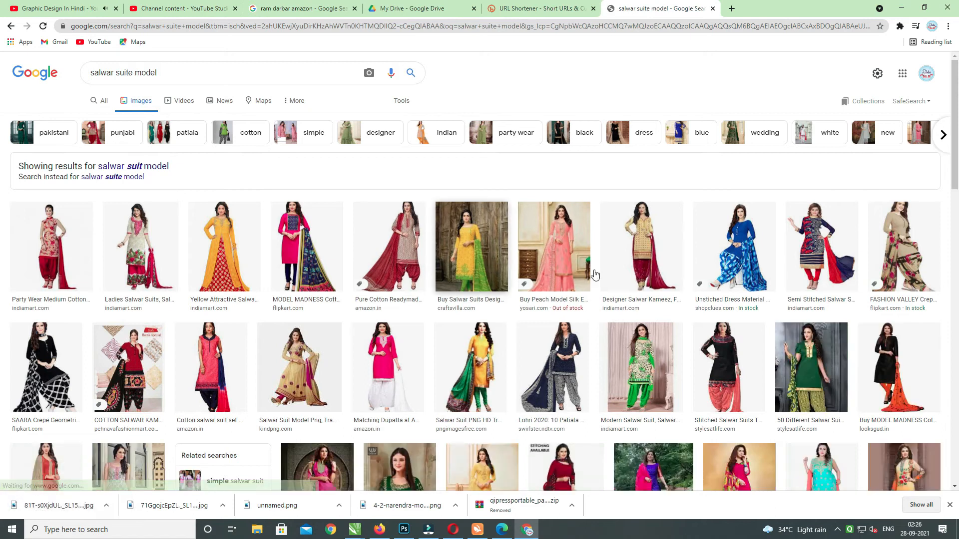
click(736, 257)
mouse_move(944, 147)
mouse_down()
mouse_move(944, 199)
mouse_move(941, 138)
mouse_up()
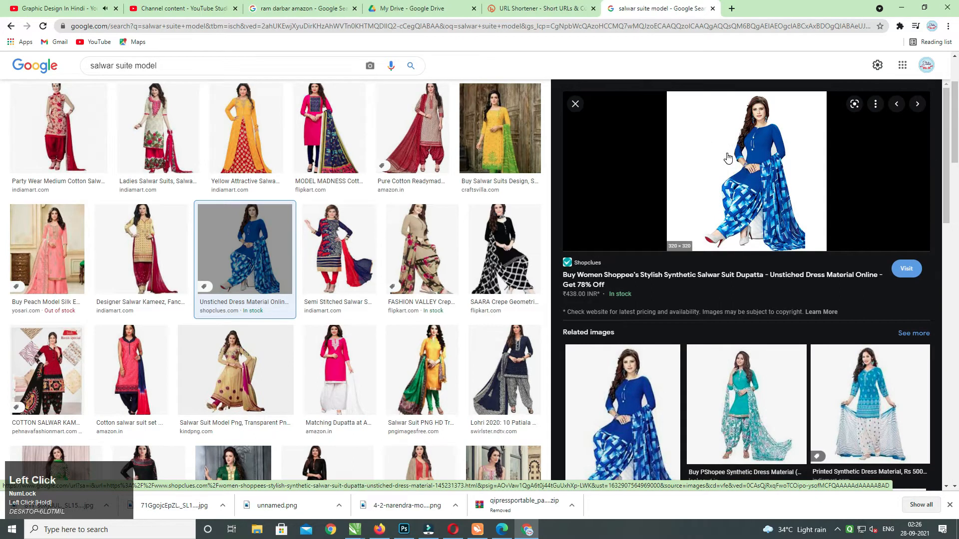
click(727, 158)
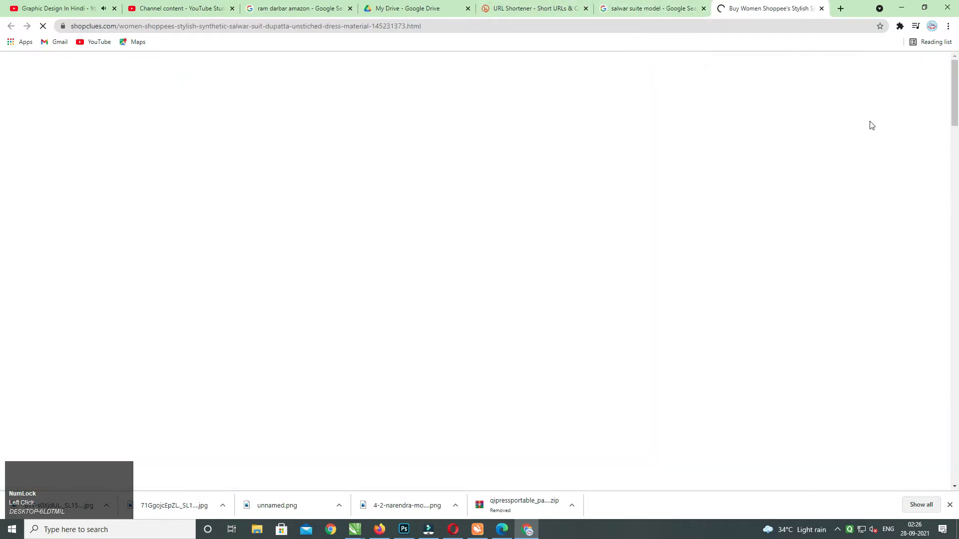
click(216, 211)
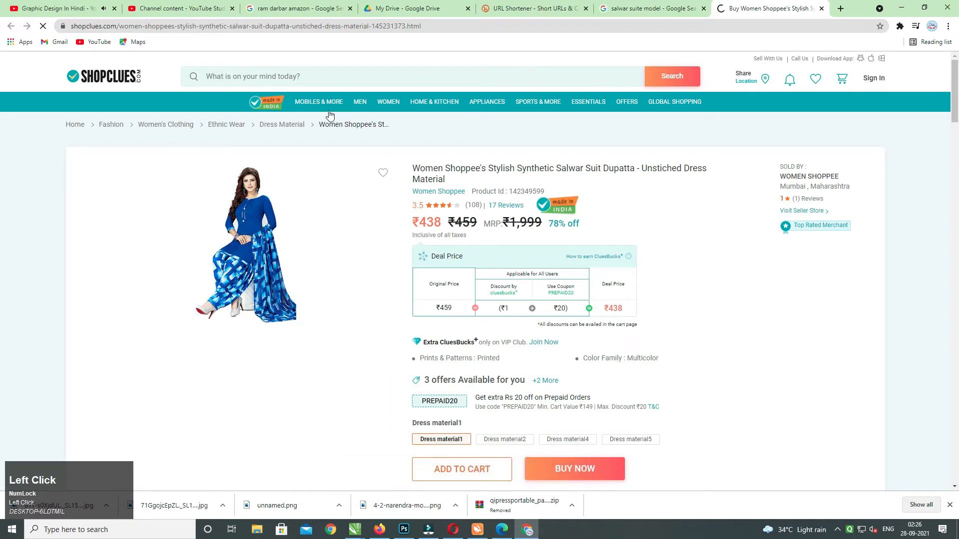
click(672, 5)
Limit results to large images and refine the search to 'salwar suit model png'.
triple_click(144, 68)
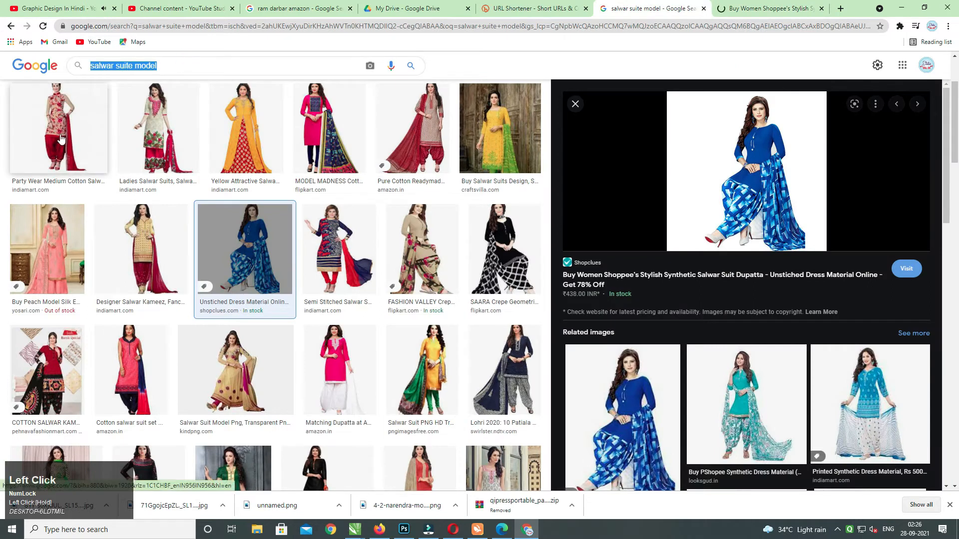
click(337, 129)
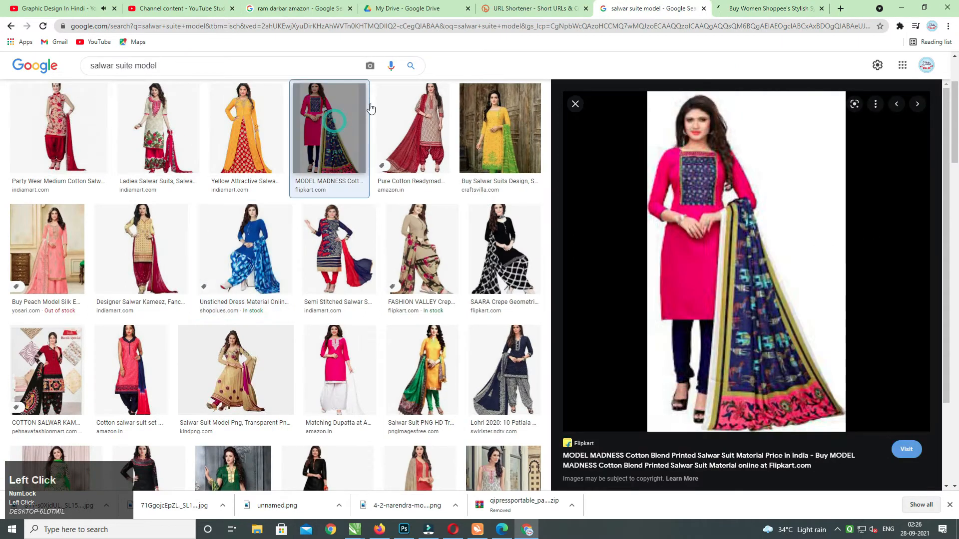
scroll(212, 143, up, 5)
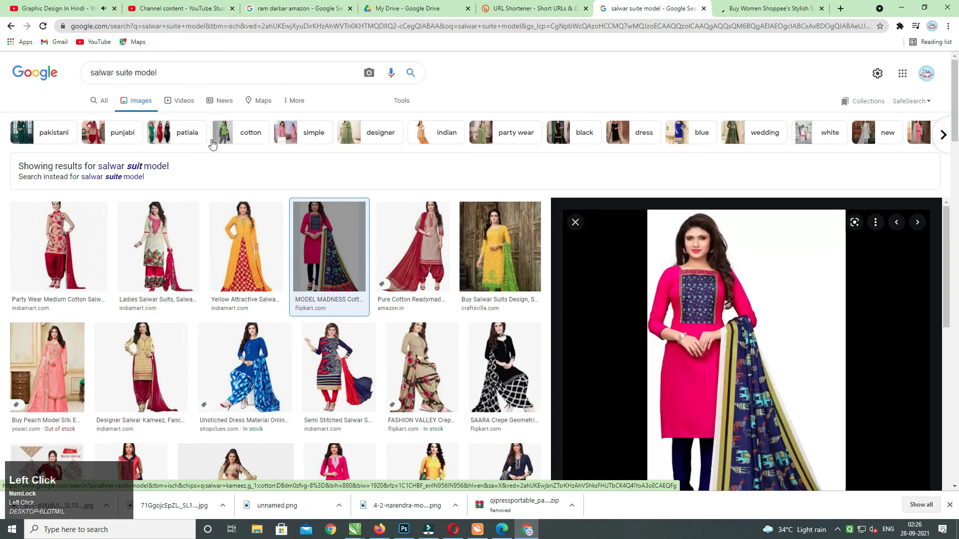
click(402, 101)
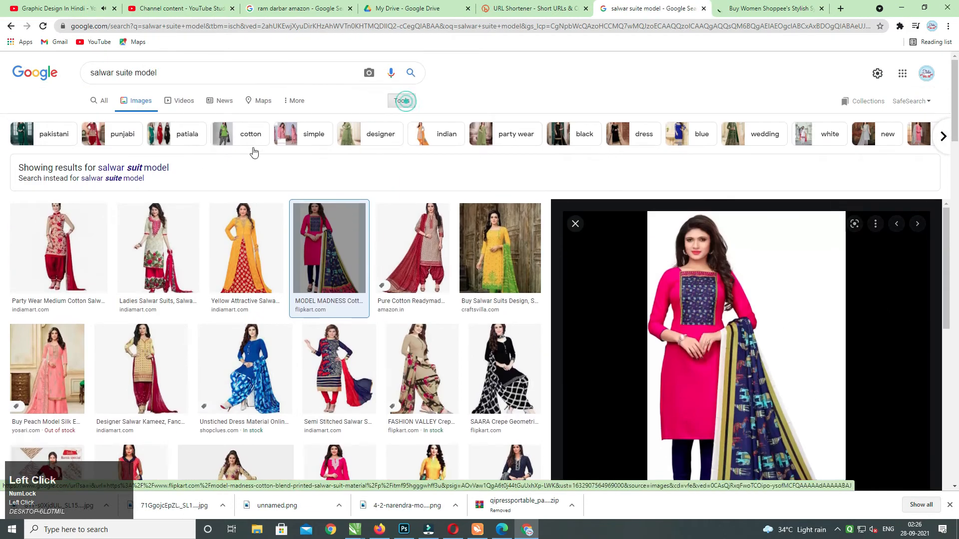
click(88, 118)
click(104, 153)
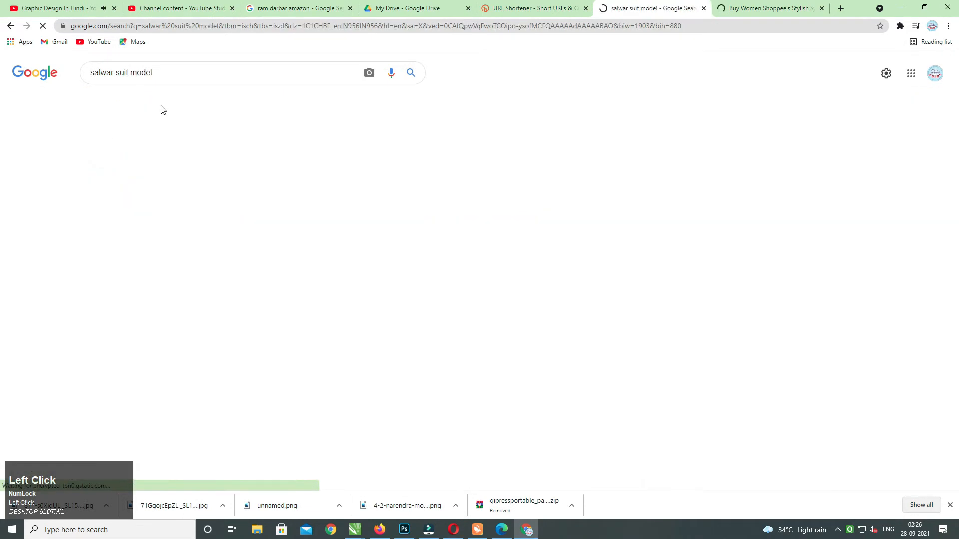
click(184, 72)
text(png)
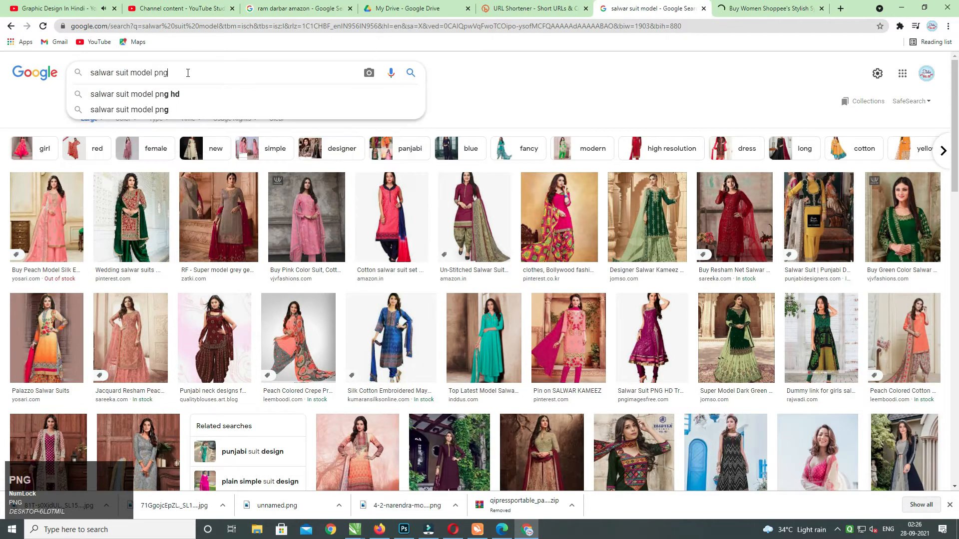
key(Return)
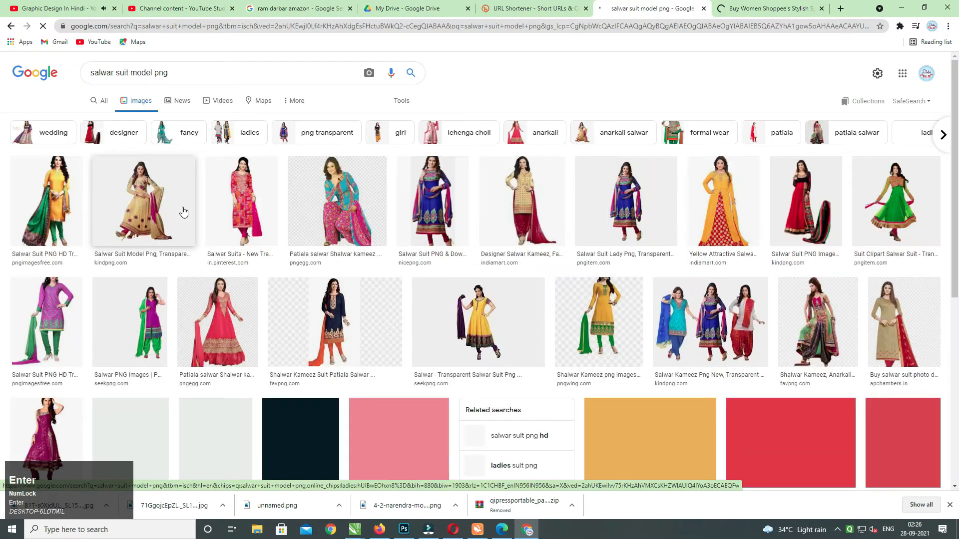
Preview the kindpng image, then the yellow salwar suit image.
click(173, 210)
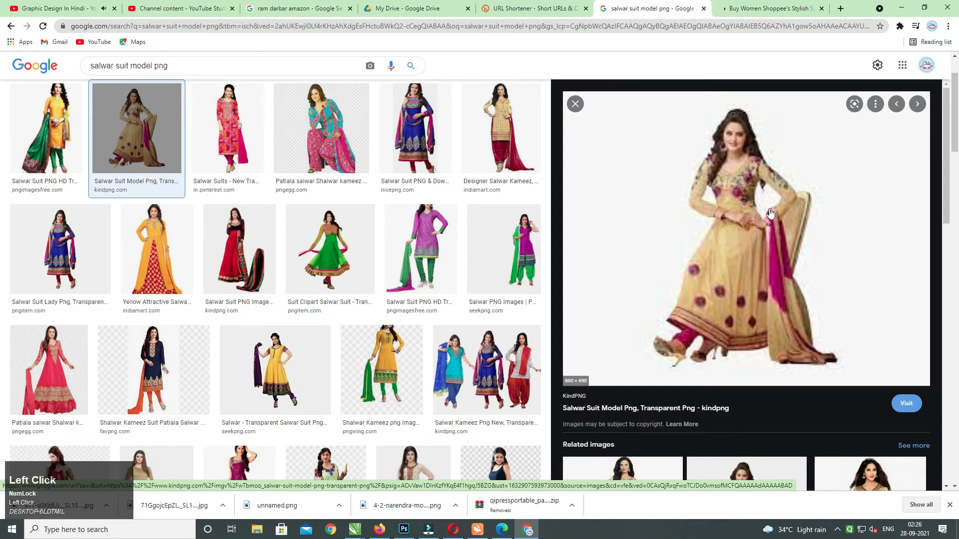
mouse_move(947, 174)
mouse_down()
mouse_move(953, 284)
mouse_move(954, 165)
mouse_up()
click(165, 243)
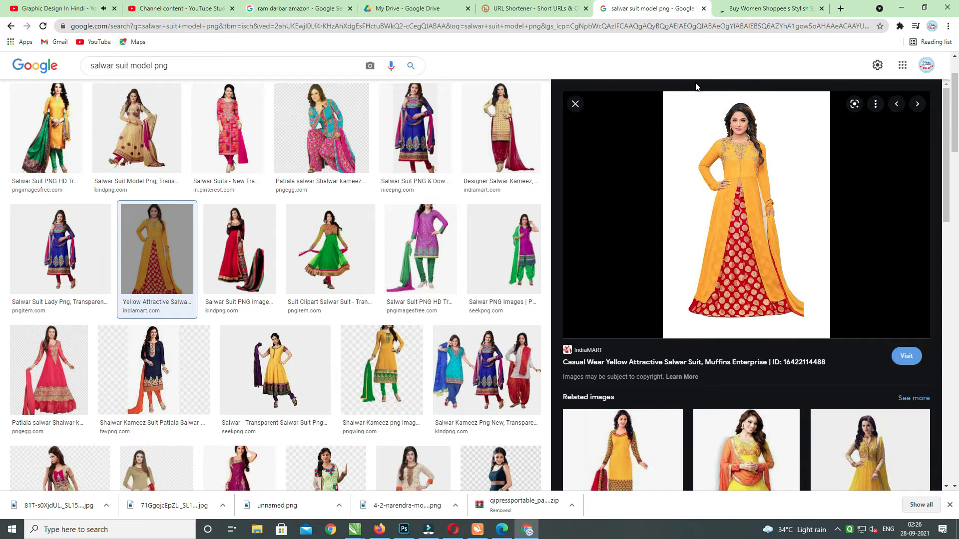
key(alt+Tab)
Move the heading down into the rectangle and shift it slightly right.
middle_click(493, 175)
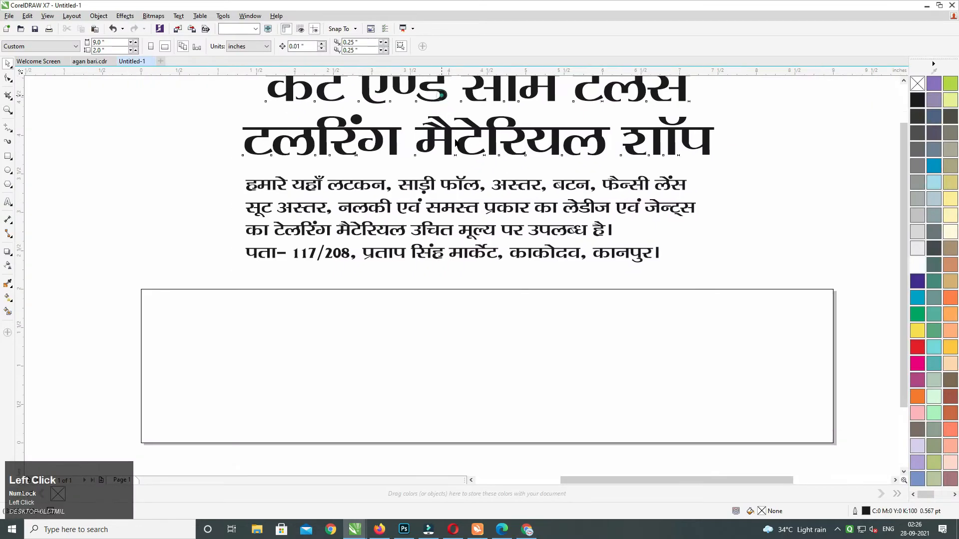
drag(442, 95, 463, 319)
middle_click(452, 300)
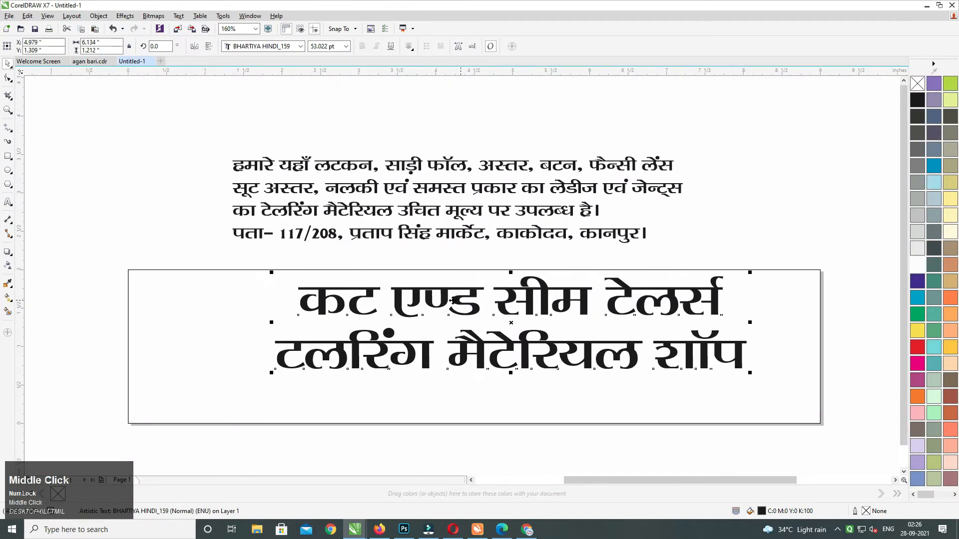
drag(282, 355, 851, 358)
Cut the heading's second line, leaving 'कट एण्ड सीम टेलर्स', and select the remaining text.
double_click(302, 351)
key(ctrl+x)
key(ctrl+a)
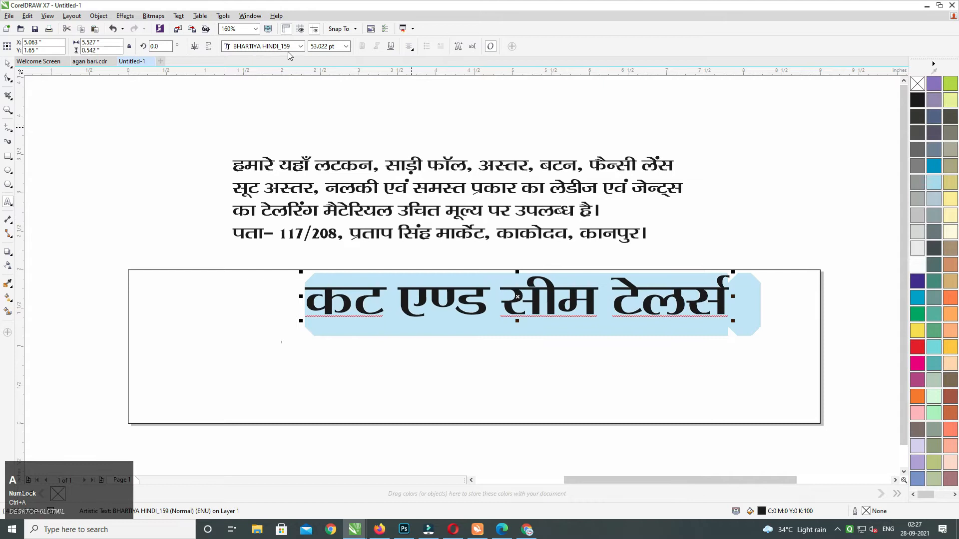
click(289, 46)
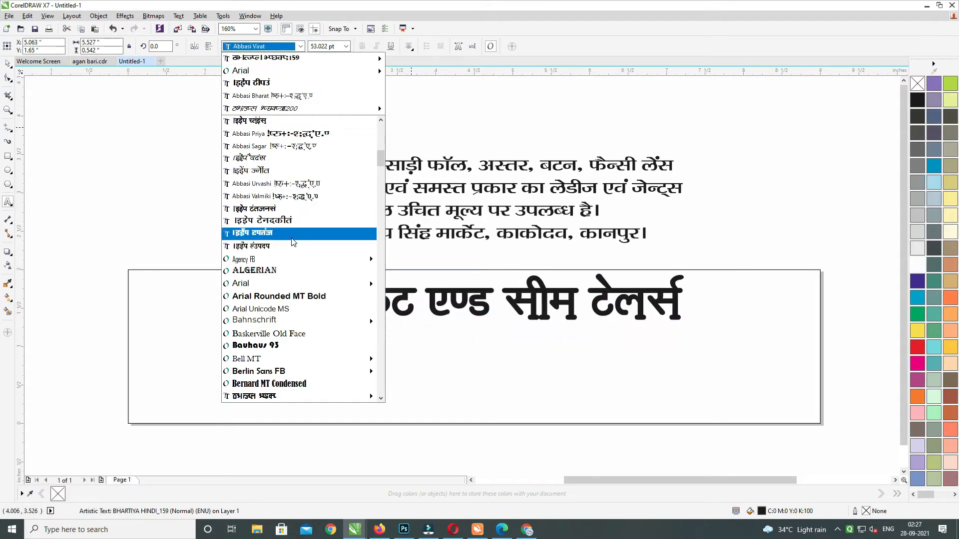
Try the BHARTIYA HINDI_194 font, then undo twice to restore the second heading line.
mouse_move(357, 399)
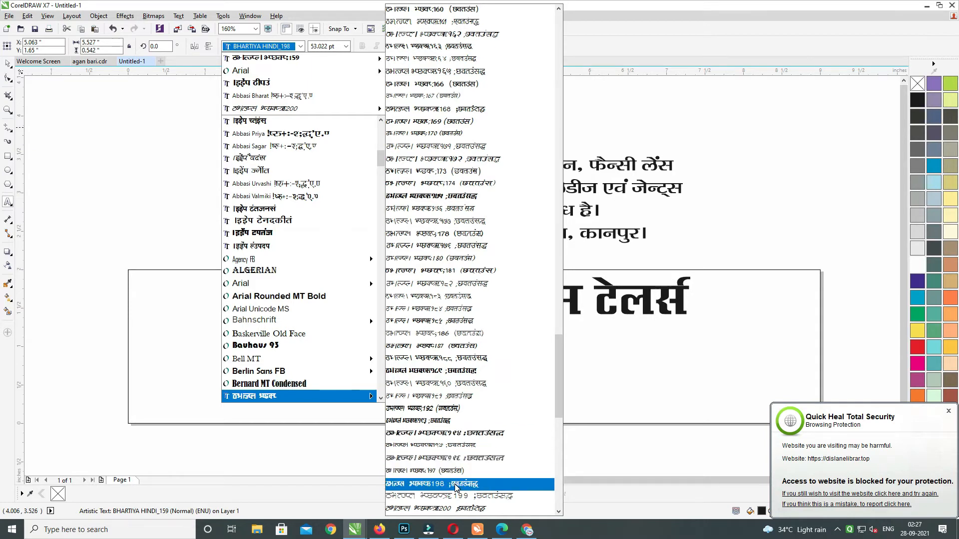
click(455, 433)
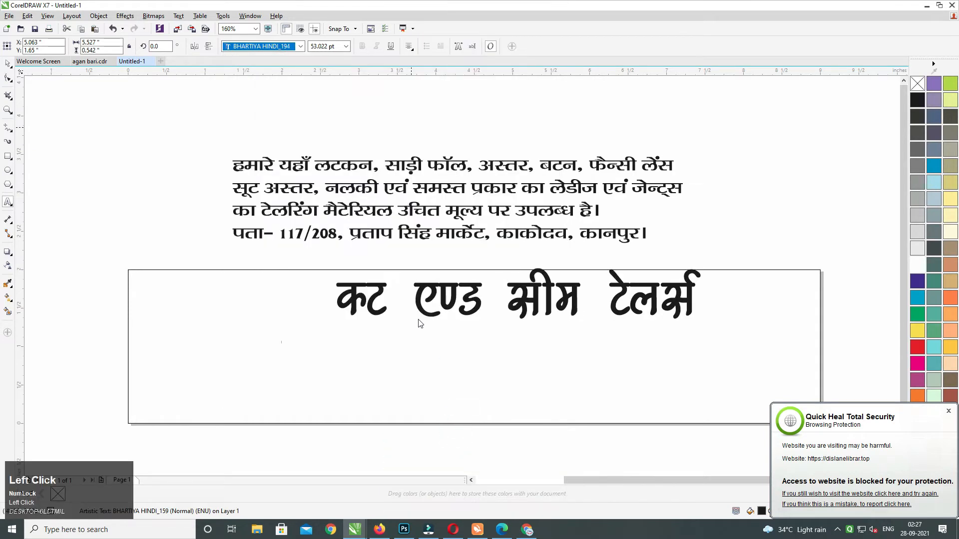
middle_click(420, 323)
click(8, 63)
click(78, 106)
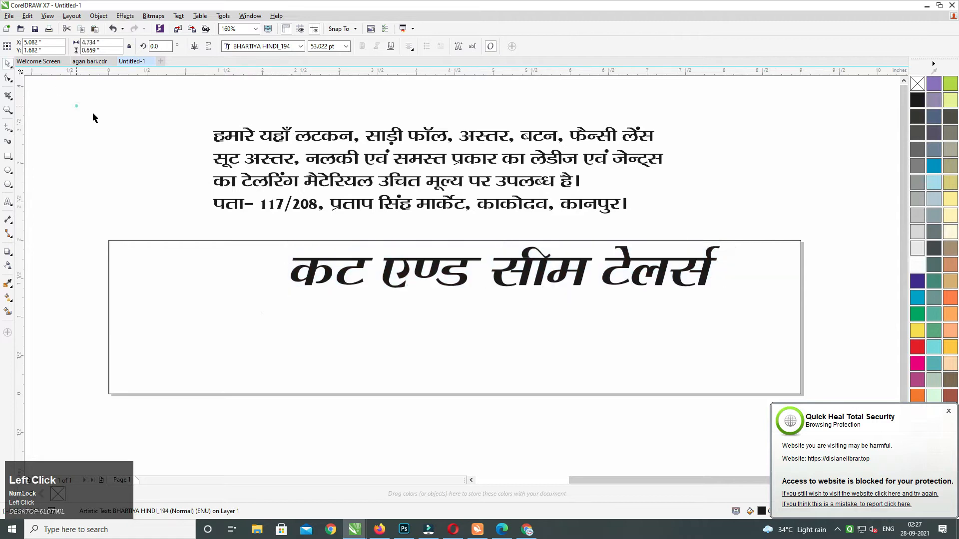
click(466, 280)
key(ctrl+z)
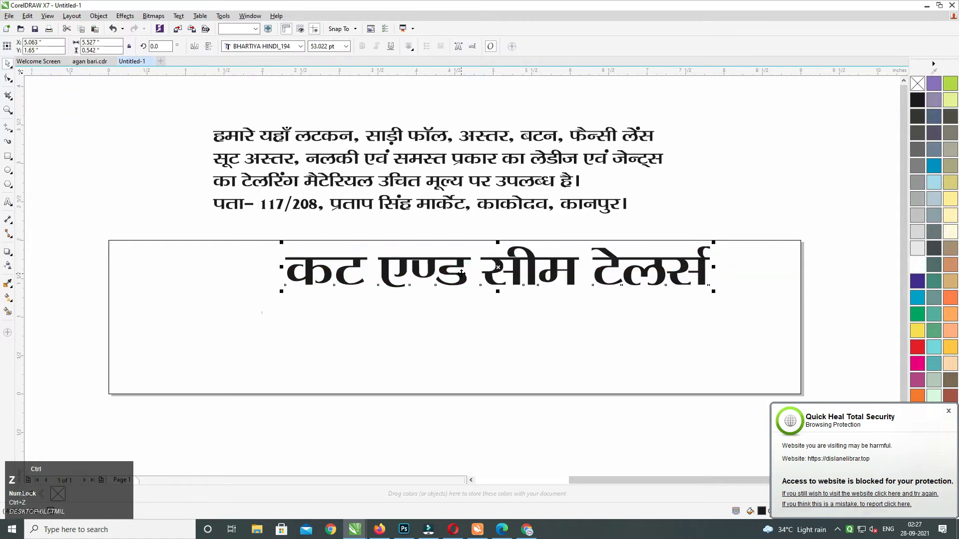
key(ctrl+z)
Apply the Abbasi Bhima font to the whole two-line heading.
double_click(458, 275)
key(ctrl+a)
click(300, 46)
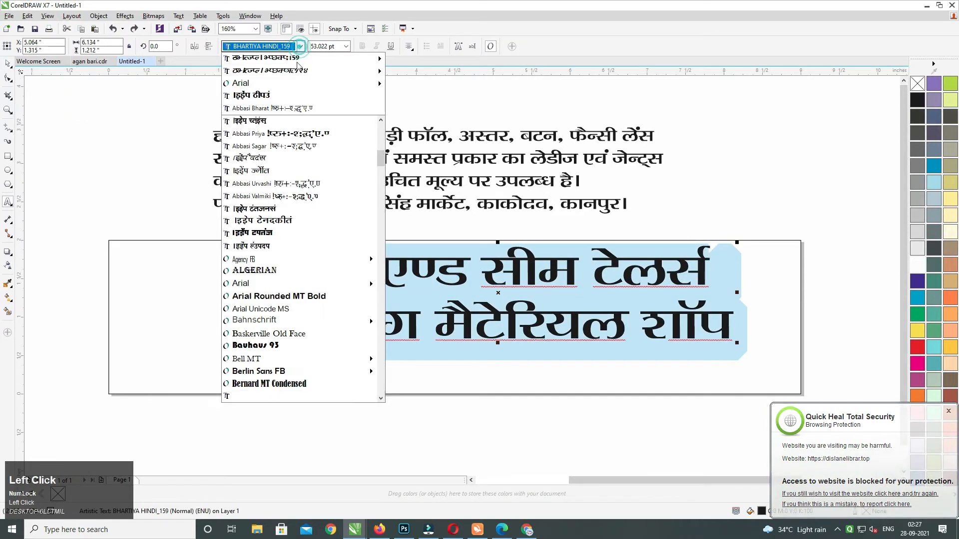
click(288, 97)
Cut and restore part of the second line, then type 's' after the letter ट.
click(436, 321)
drag(308, 323, 783, 310)
key(ctrl+x)
key(ctrl+z)
click(320, 319)
text(si Bhima)
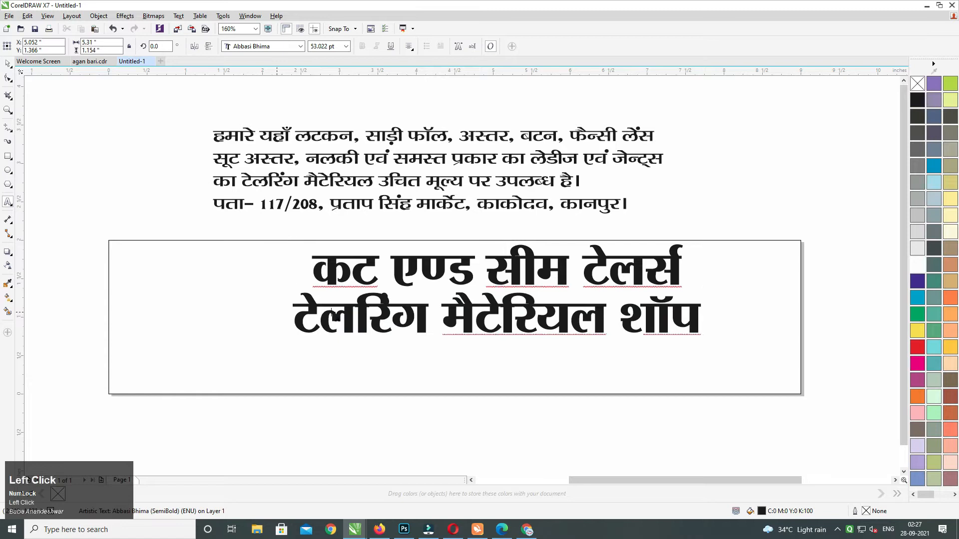
Cut the second heading line and shrink the word एण्ड to about 35 pt.
drag(298, 316, 760, 310)
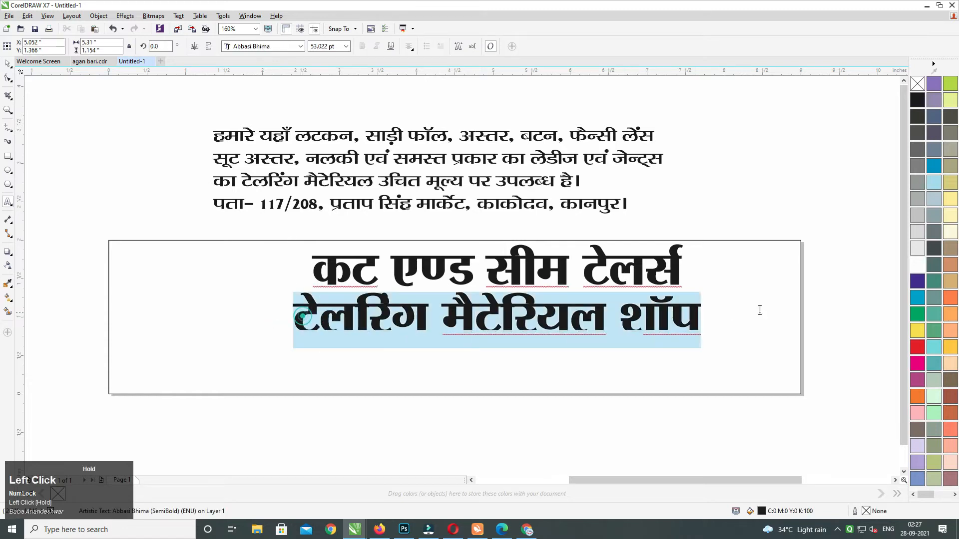
key(ctrl+x)
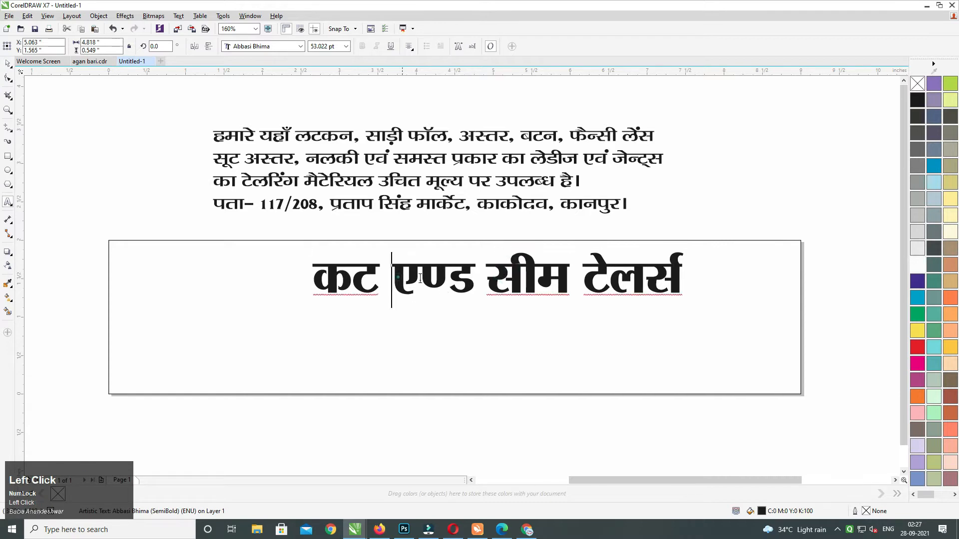
drag(391, 277, 474, 278)
key(ctrl+KP_2)
key(ctrl+KP_2)
key(ctrl+KP_2)
key(ctrl+KP_2)
key(ctrl+KP_2)
key(ctrl+KP_2)
key(ctrl+KP_2)
key(ctrl+KP_2)
key(ctrl+KP_2)
key(ctrl+KP_2)
key(ctrl+KP_2)
key(ctrl+KP_2)
key(ctrl+KP_2)
key(ctrl+KP_2)
key(ctrl+KP_2)
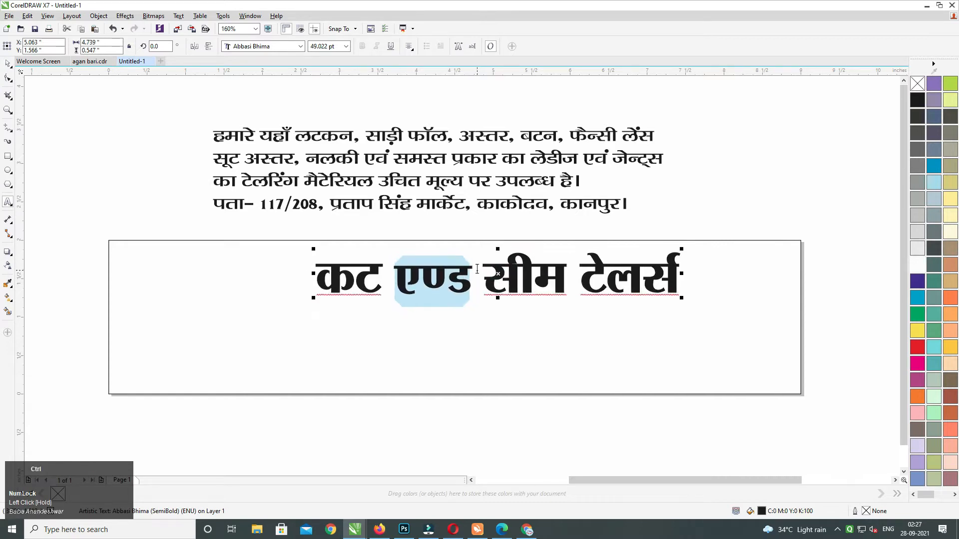
key(ctrl+KP_2)
key(ctrl+KP_2)
key(ctrl+KP_2)
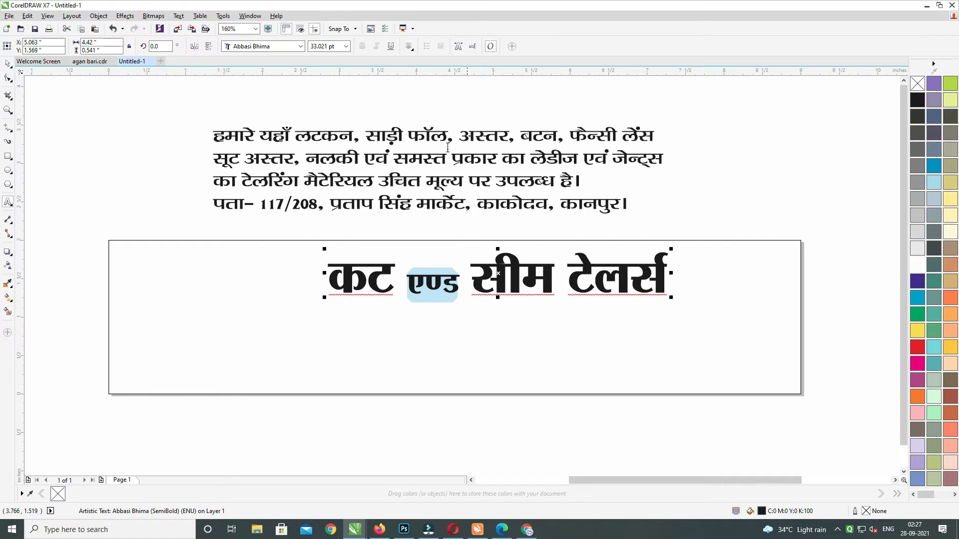
Enlarge the heading, move it right, and slant it to the right.
click(8, 67)
drag(675, 249, 744, 236)
key(ctrl+z)
click(664, 274)
drag(672, 299, 710, 317)
drag(693, 280, 759, 278)
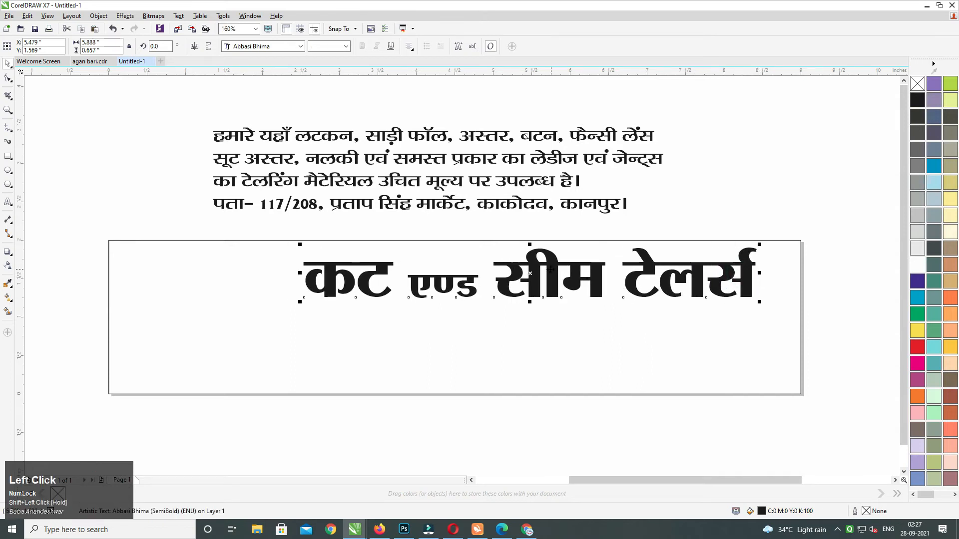
drag(532, 245, 560, 309)
Drop a copy of the slanted heading below it and paste the cut second line into it.
right_click(560, 309)
double_click(560, 309)
key(ctrl+a)
key(ctrl+v)
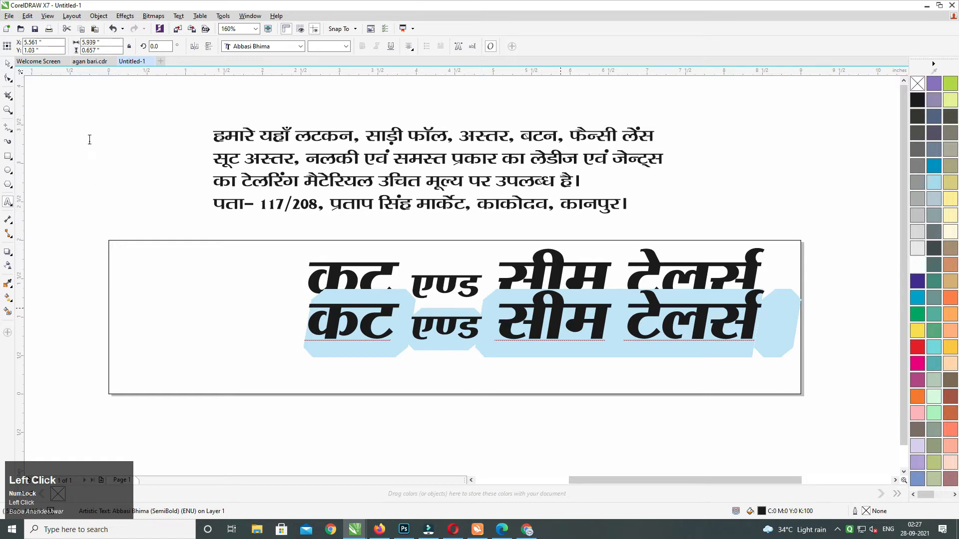
click(8, 65)
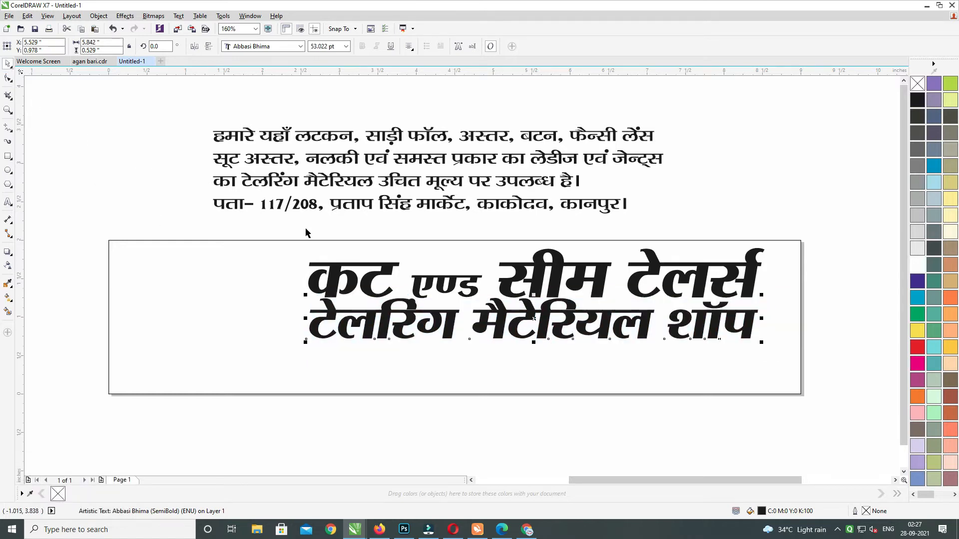
drag(499, 317, 500, 315)
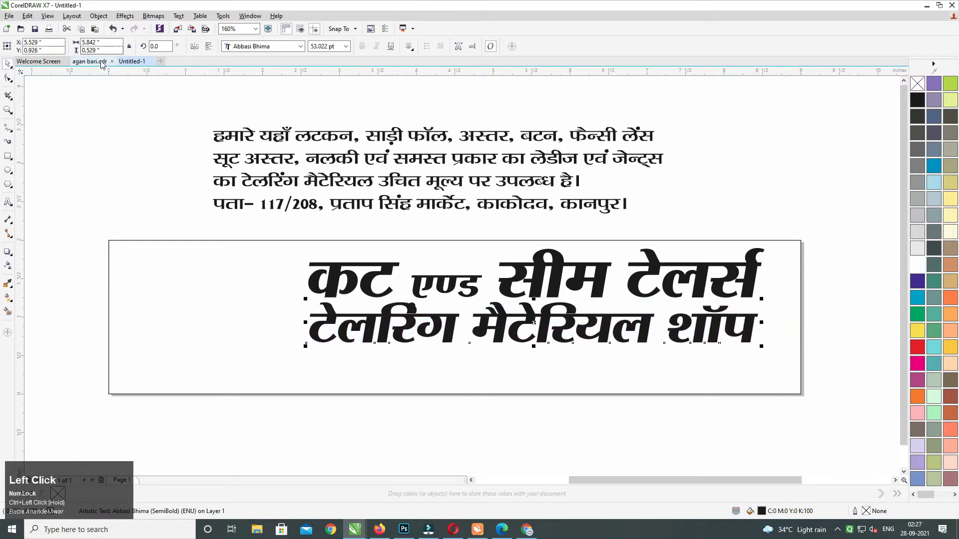
click(160, 61)
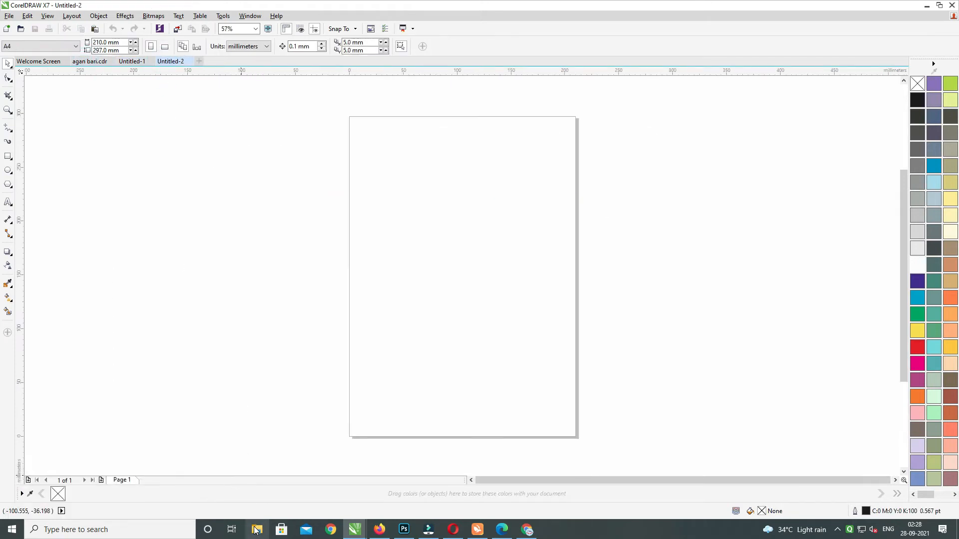
Centre the two slanted heading lines on each other, shrink them twice, and shift them right and up.
click(128, 63)
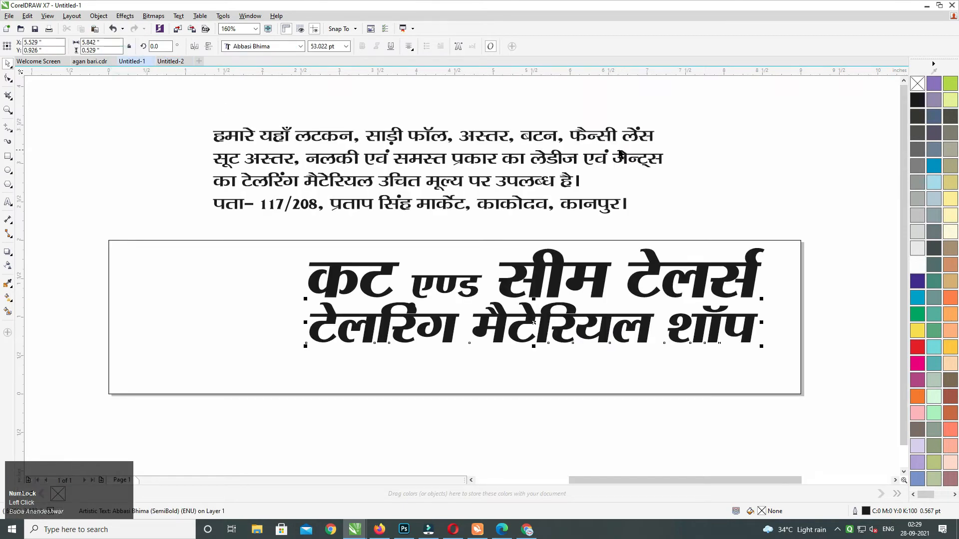
click(779, 194)
drag(546, 314, 545, 319)
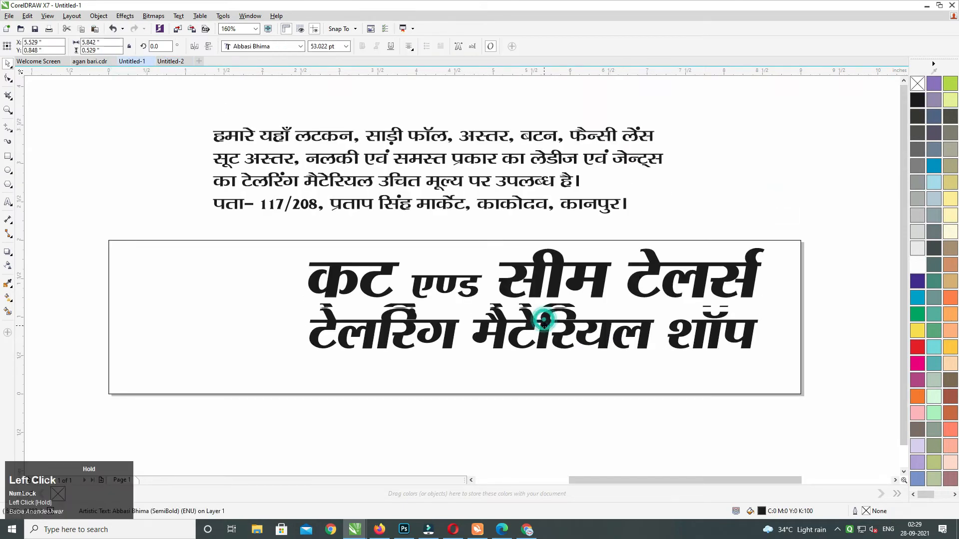
shift+click(508, 294)
key(c)
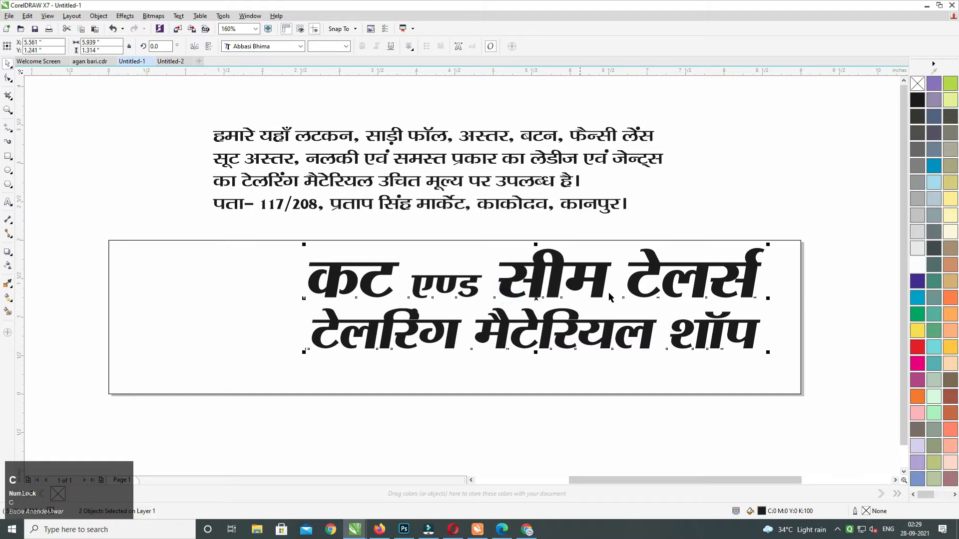
drag(768, 354, 756, 350)
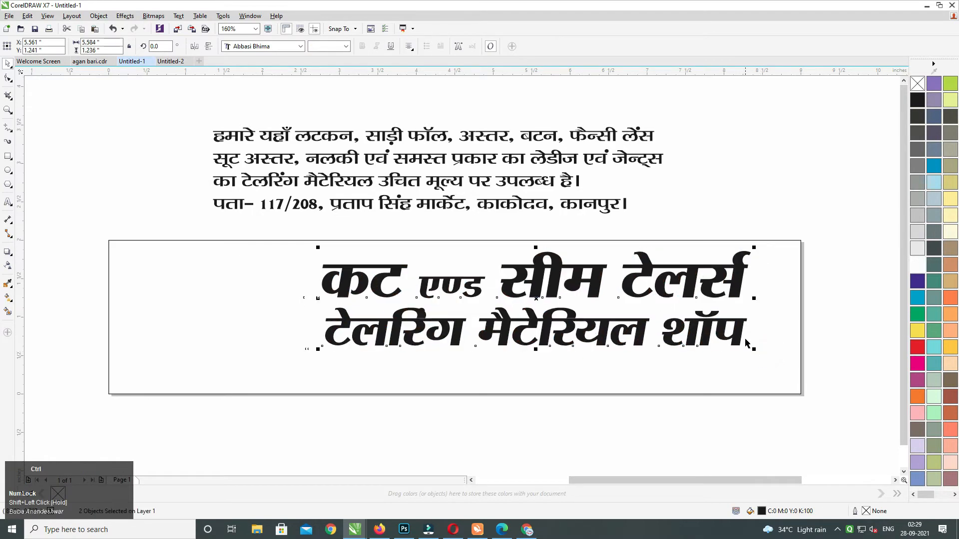
key(ctrl+r)
drag(625, 288, 630, 288)
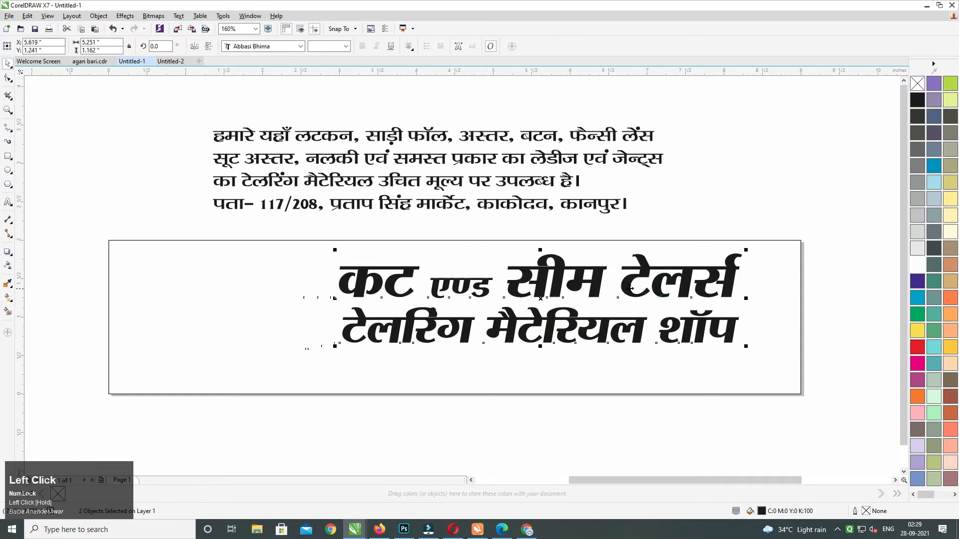
key(Up)
key(Up)
key(Up)
key(Up)
key(Up)
key(Up)
key(Up)
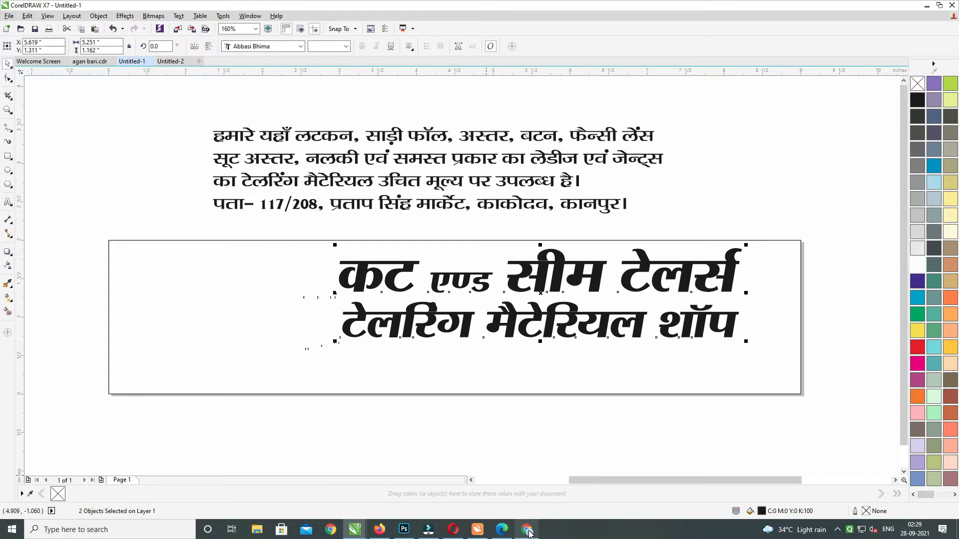
Preview the green salwar suit image in the browser results.
click(528, 530)
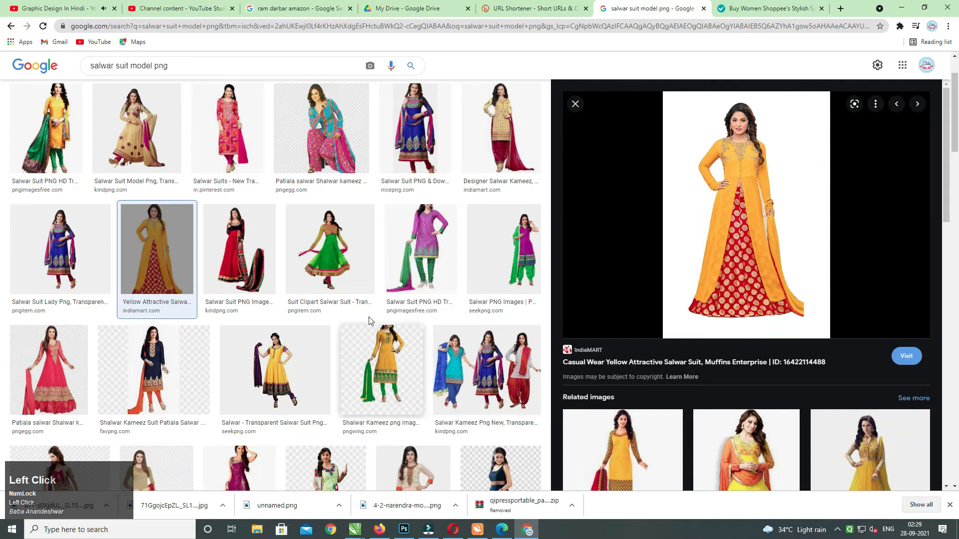
click(319, 259)
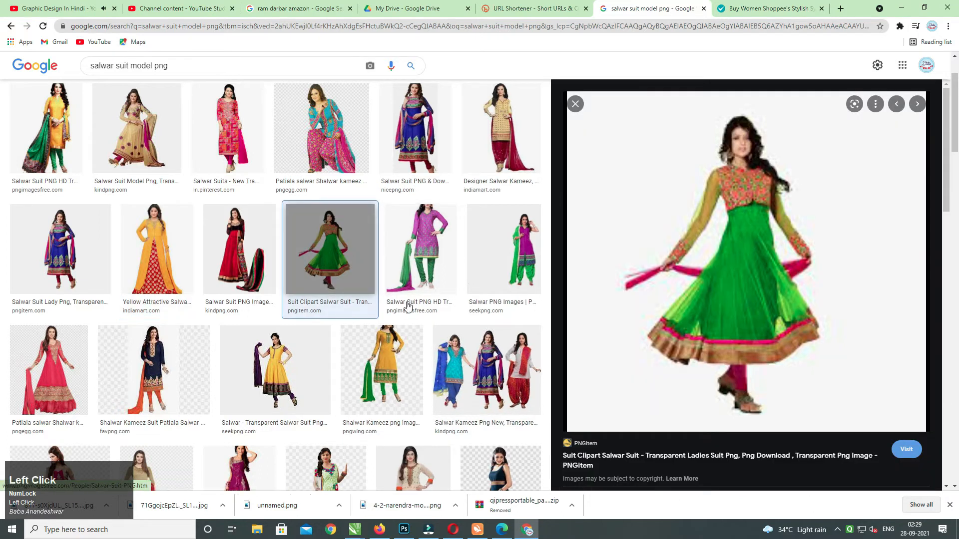
click(190, 66)
key(alt+Tab)
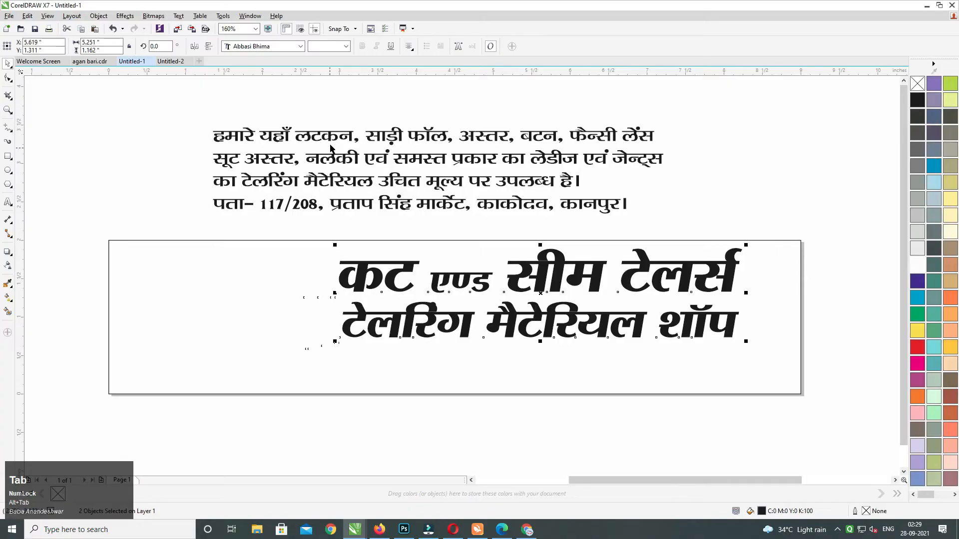
Join the description paragraph's first lines, adding a comma before सूट.
double_click(331, 144)
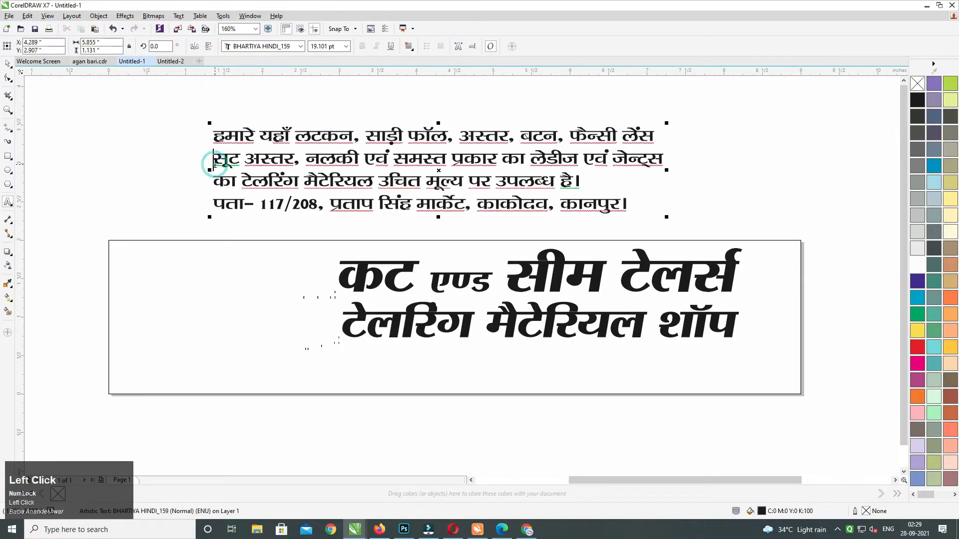
click(210, 159)
key(BackSpace)
text(, सूट अस्तर, नलकी एवं समस्त)
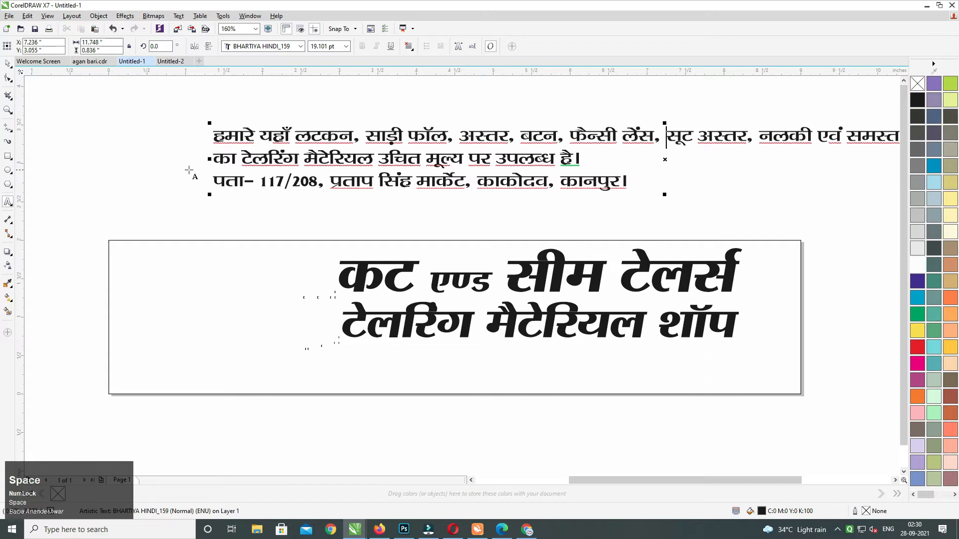
click(214, 161)
key(BackSpace)
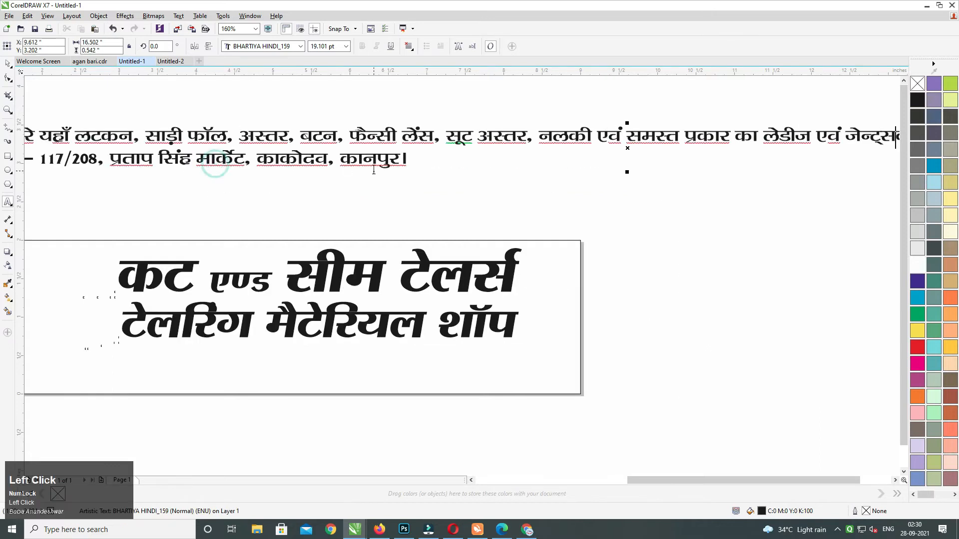
Break the description paragraph onto a new line at समस्त.
key(Return)
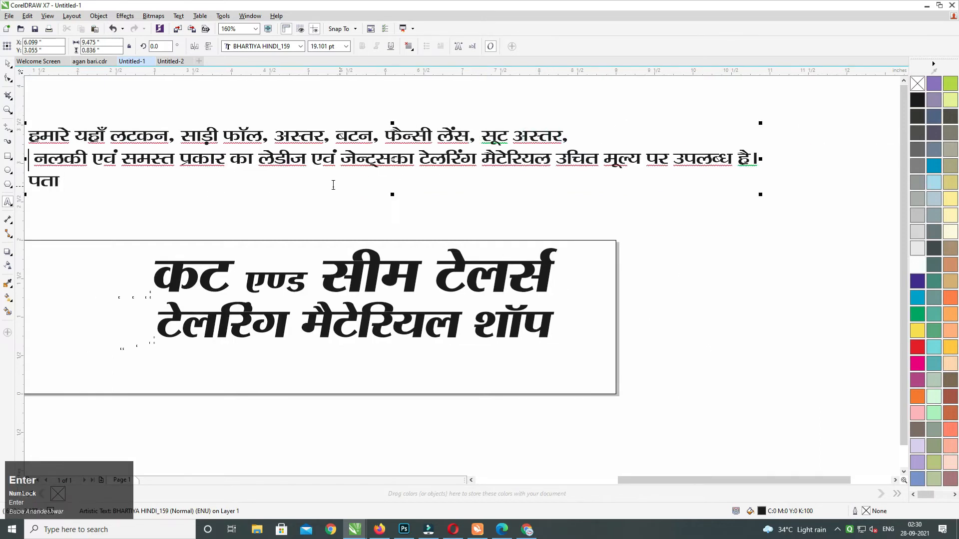
middle_click(450, 175)
key(ctrl+z)
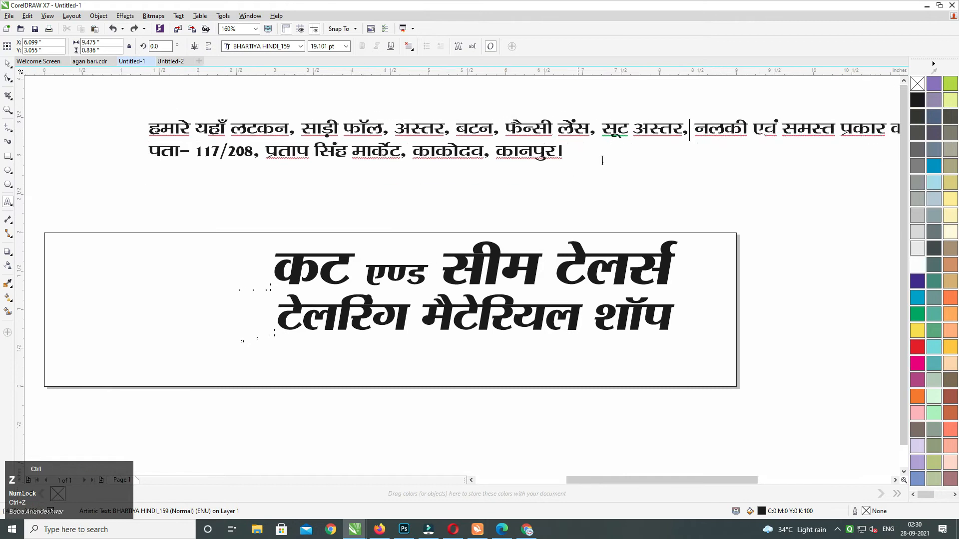
middle_click(705, 156)
click(685, 148)
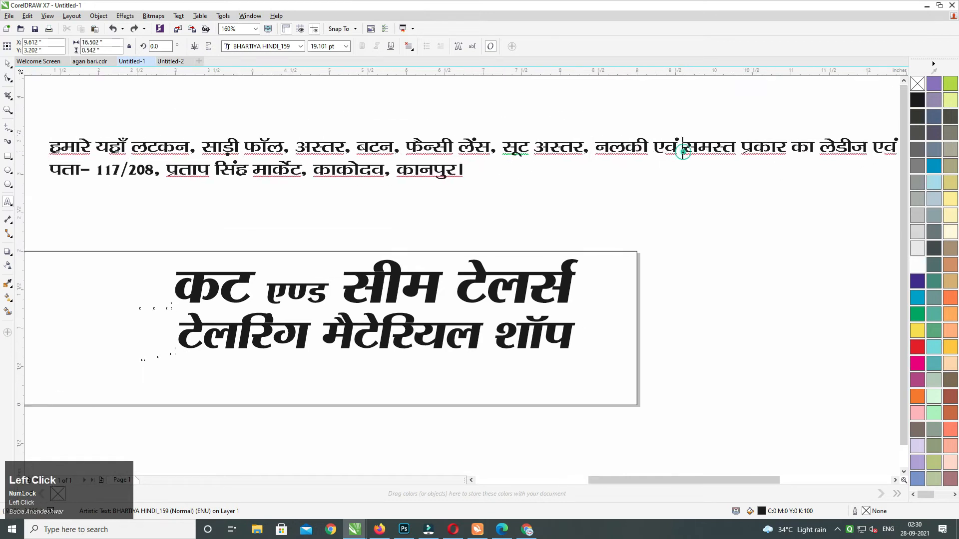
key(Return)
middle_click(285, 136)
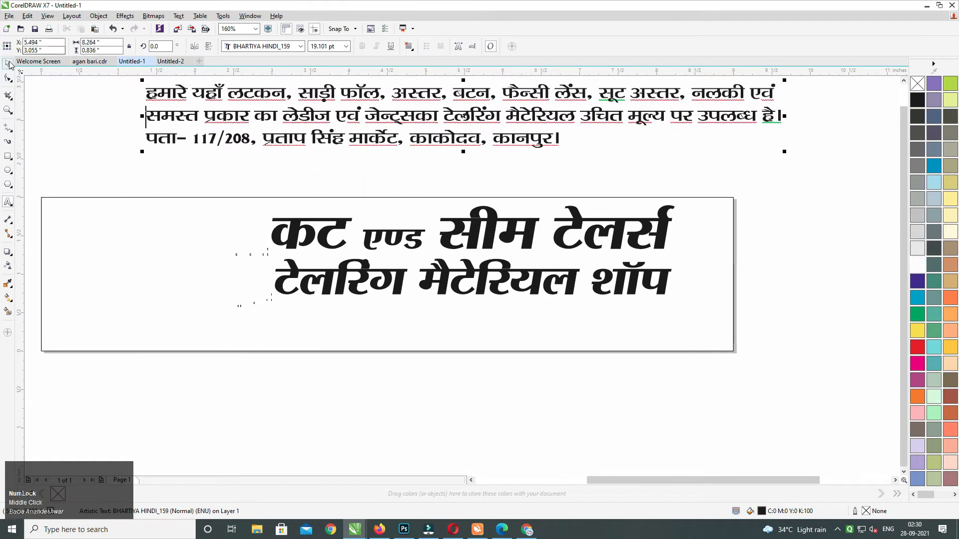
click(8, 64)
Move the paragraph onto the banner under the title, shrink it, and centre it with the title.
drag(318, 98, 402, 313)
middle_click(401, 313)
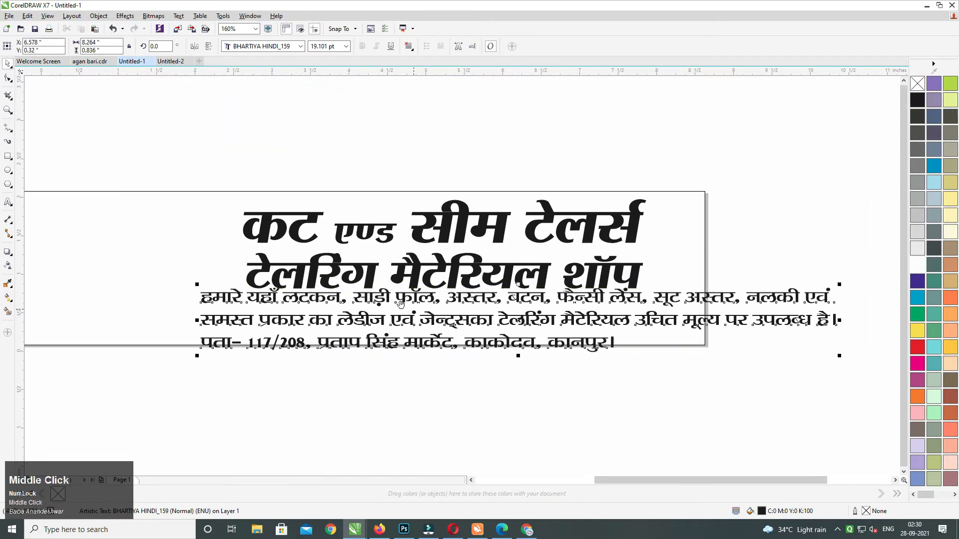
drag(803, 346, 699, 340)
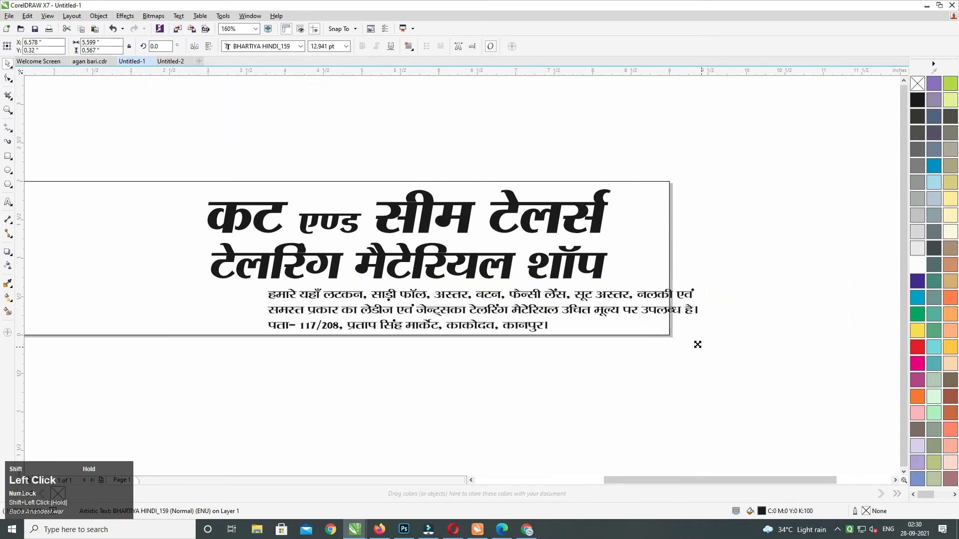
shift+click(556, 272)
key(c)
click(554, 345)
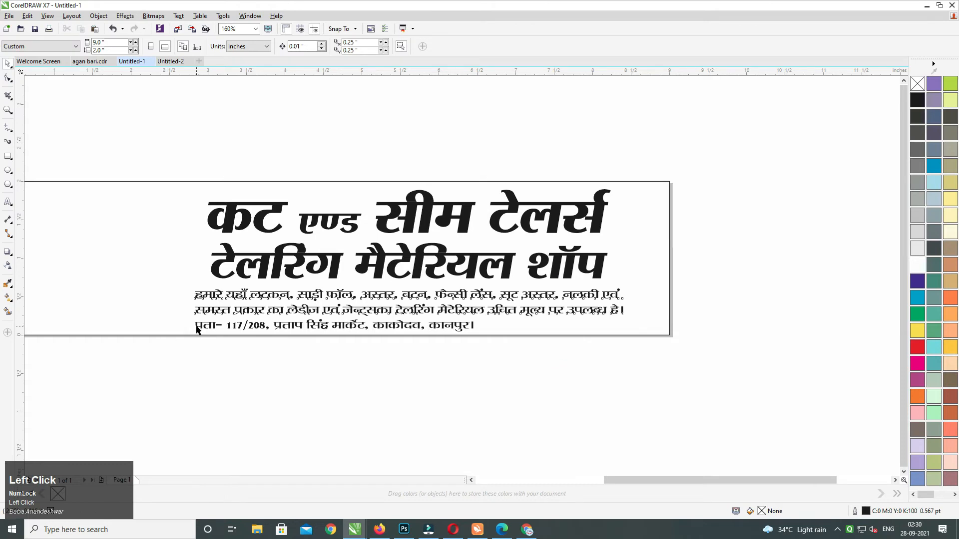
Remove the address line, narrow the paragraph, and centre it under the second title line.
drag(196, 326, 543, 332)
key(ctrl+x)
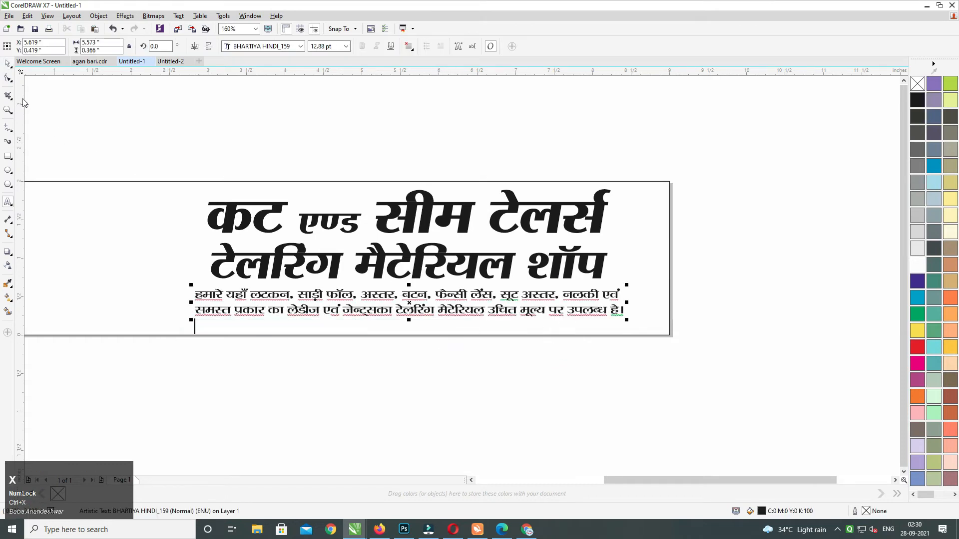
click(12, 68)
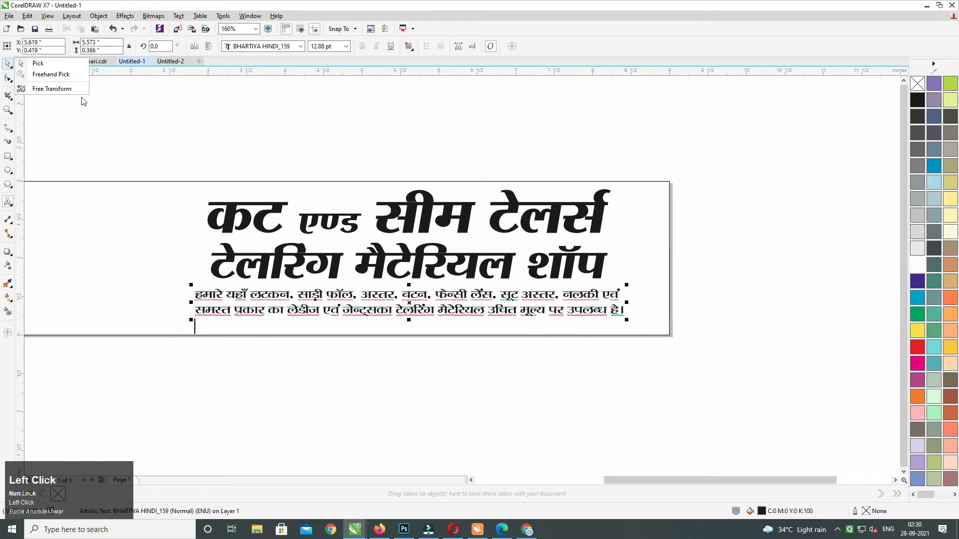
click(38, 62)
drag(418, 295, 420, 302)
drag(628, 311, 603, 311)
shift+click(471, 270)
key(c)
Shift all the banner text to the right within the frame.
drag(178, 357, 792, 160)
drag(606, 226, 638, 225)
middle_click(420, 278)
key(Left)
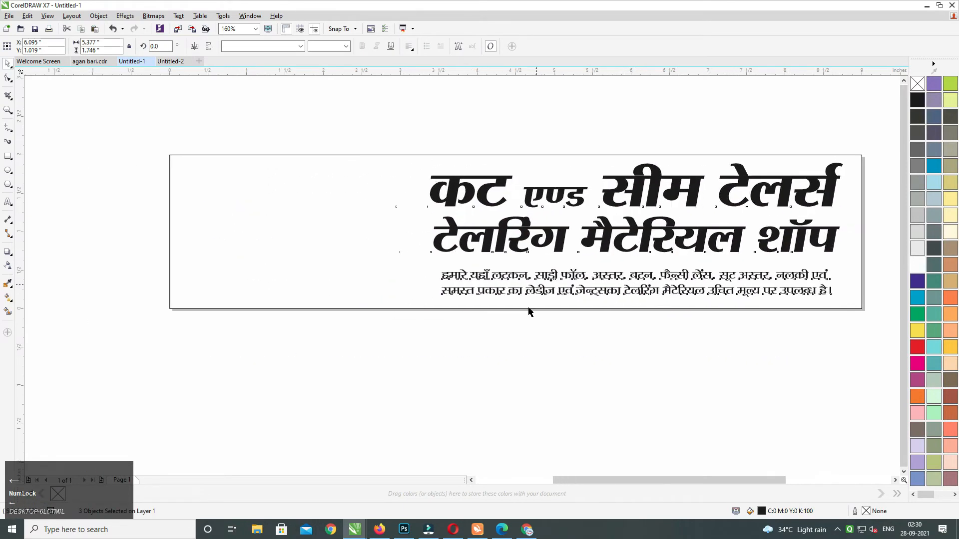
click(613, 342)
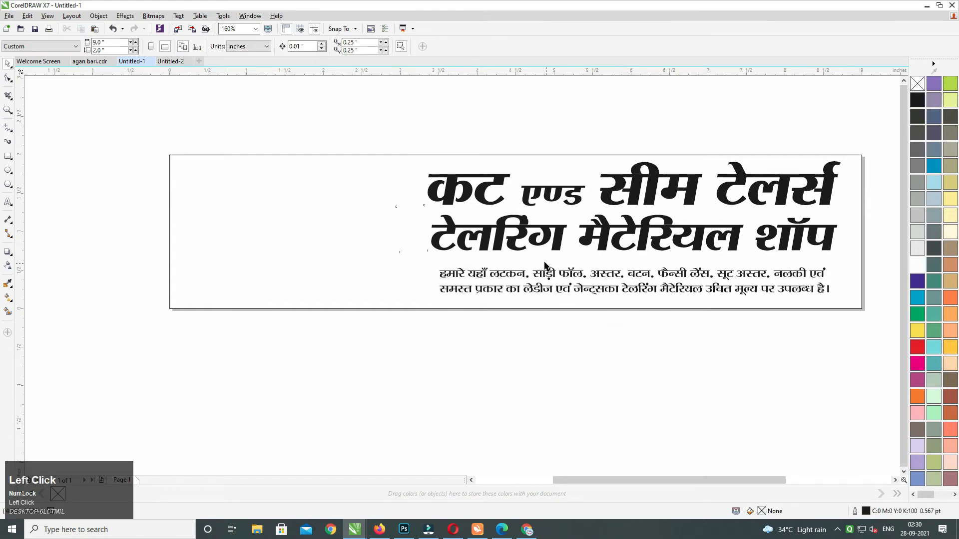
Glance at the browser's salwar suit image results, then return to the banner.
click(527, 530)
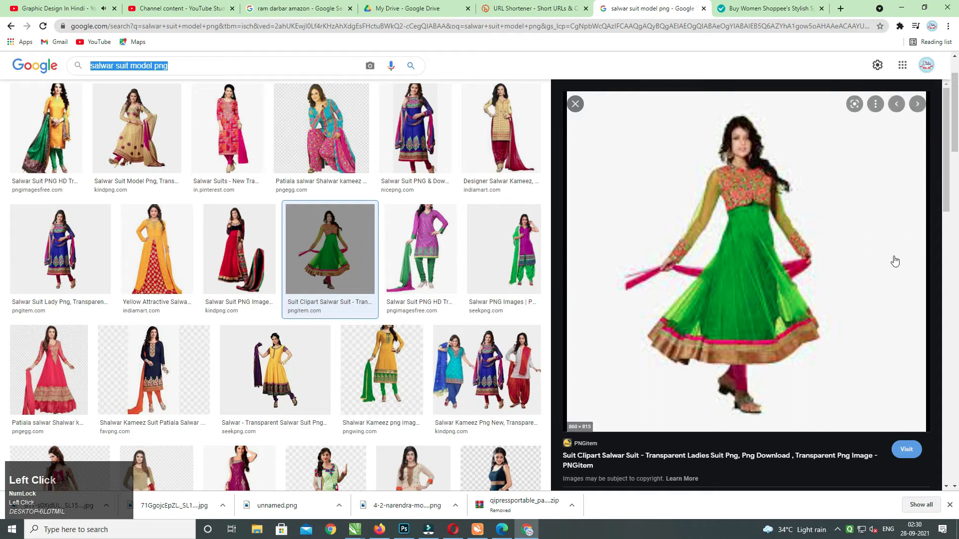
click(946, 189)
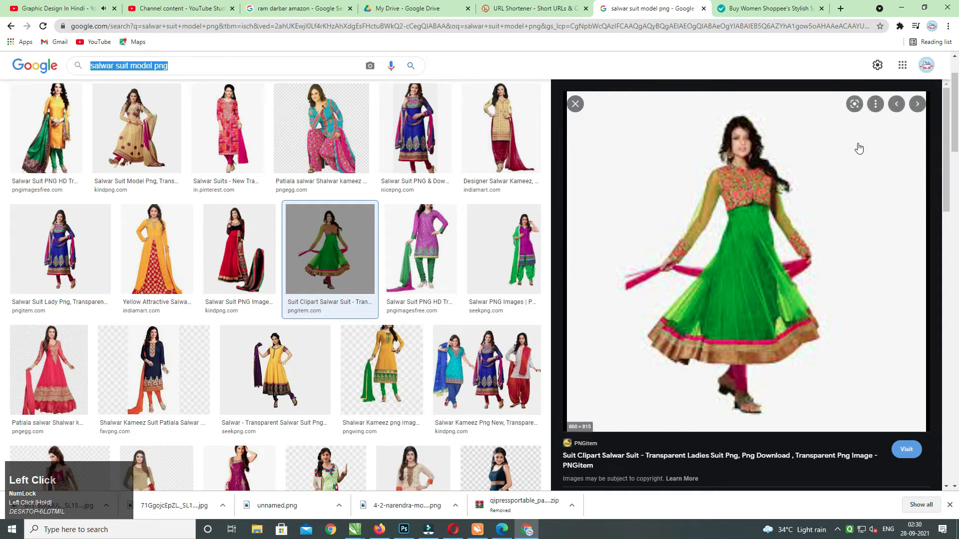
click(149, 257)
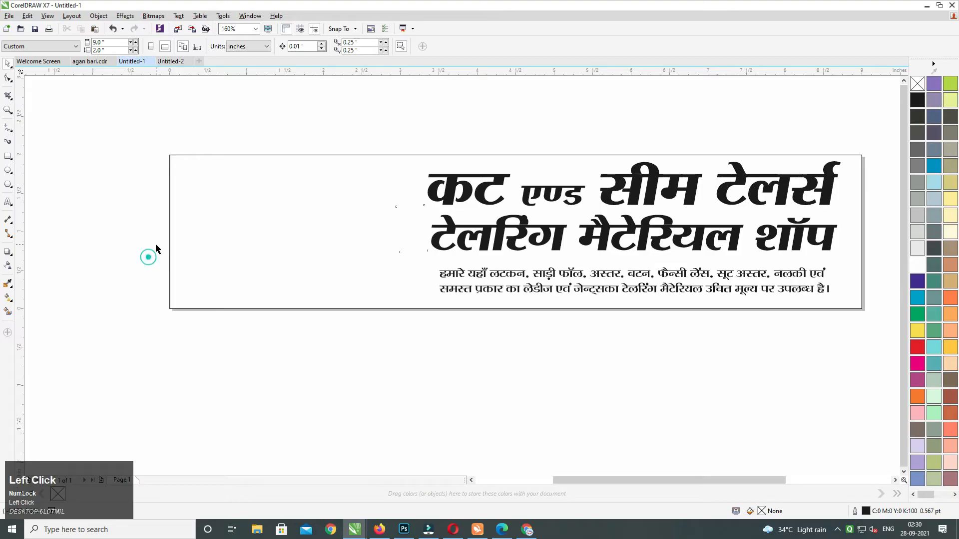
Draw a rounded-corner box at the left of the banner frame.
click(8, 156)
drag(194, 168, 296, 292)
click(8, 77)
drag(194, 168, 199, 167)
click(8, 65)
click(235, 92)
drag(265, 197, 252, 197)
Move the three text objects left so they sit beside the rounded box.
middle_click(371, 201)
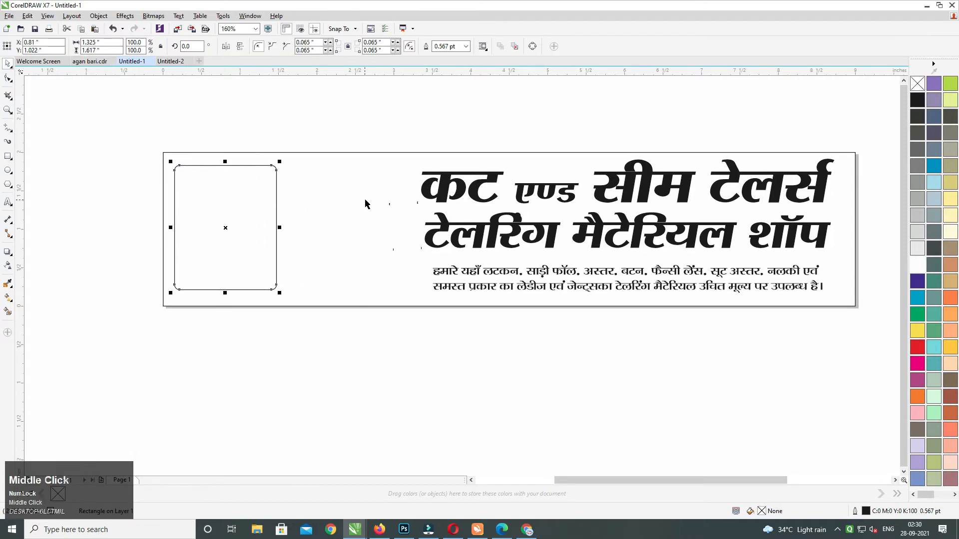
middle_click(422, 194)
click(381, 140)
drag(373, 130, 826, 330)
drag(790, 246, 654, 225)
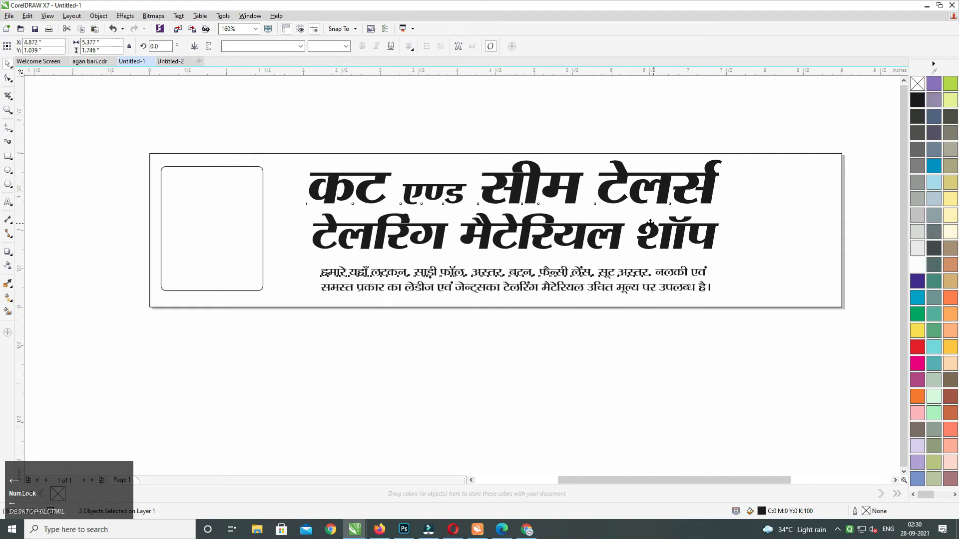
click(585, 325)
click(570, 274)
Search Google Images for 'yellow background hd'.
shift+click(572, 240)
click(600, 327)
middle_click(644, 253)
click(527, 529)
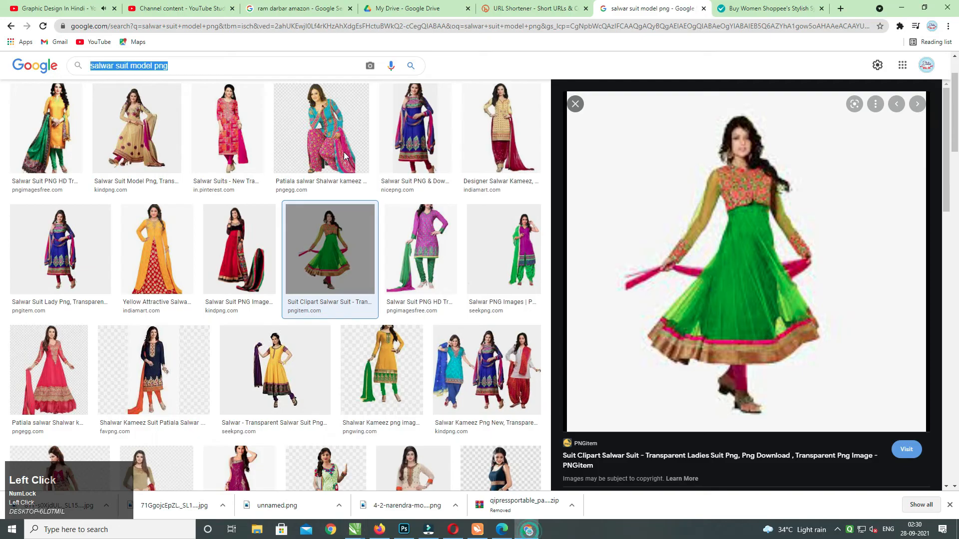
click(225, 66)
key(ctrl+a)
text(yellow )
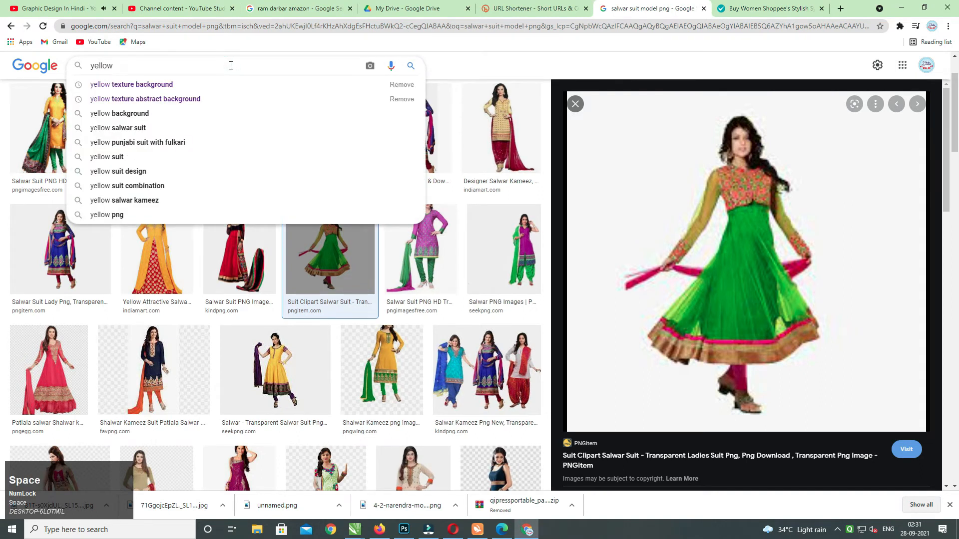
text(backg)
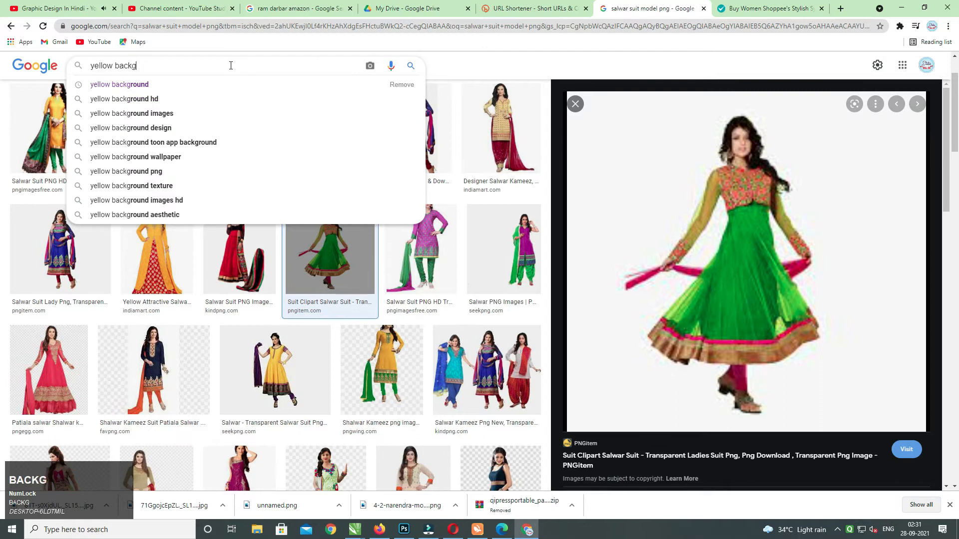
key(Down)
key(Down)
key(Return)
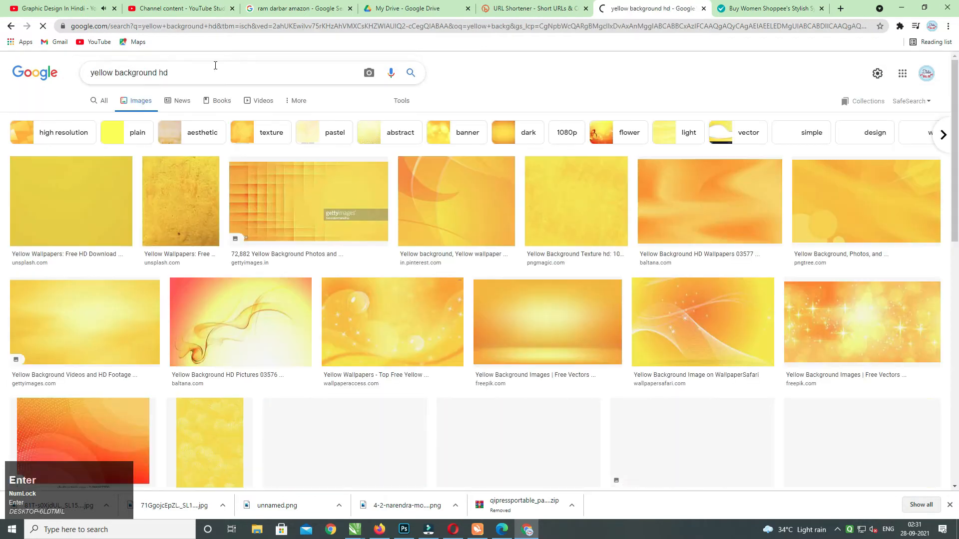
Copy the yellow starry wallpaper image and return to CorelDRAW.
click(387, 327)
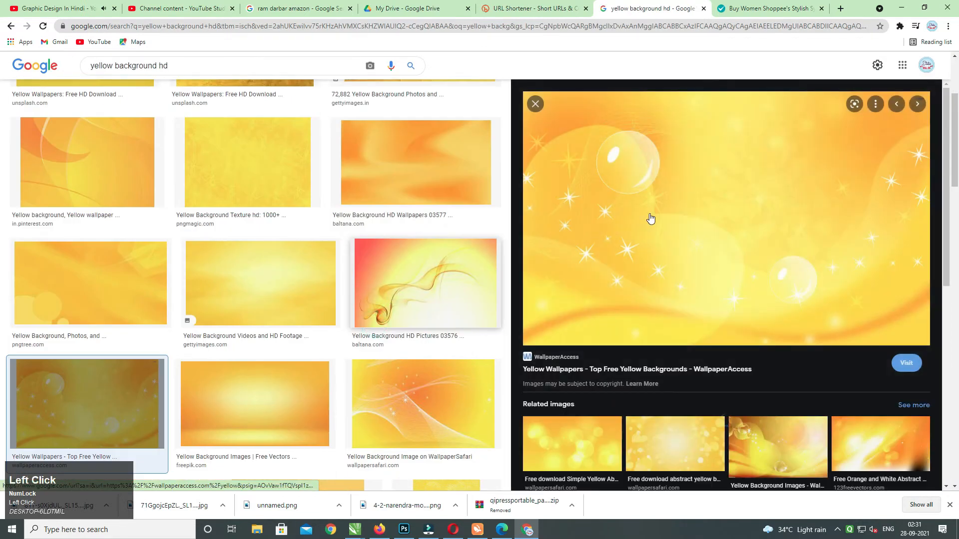
right_click(691, 188)
click(733, 275)
key(alt+Tab)
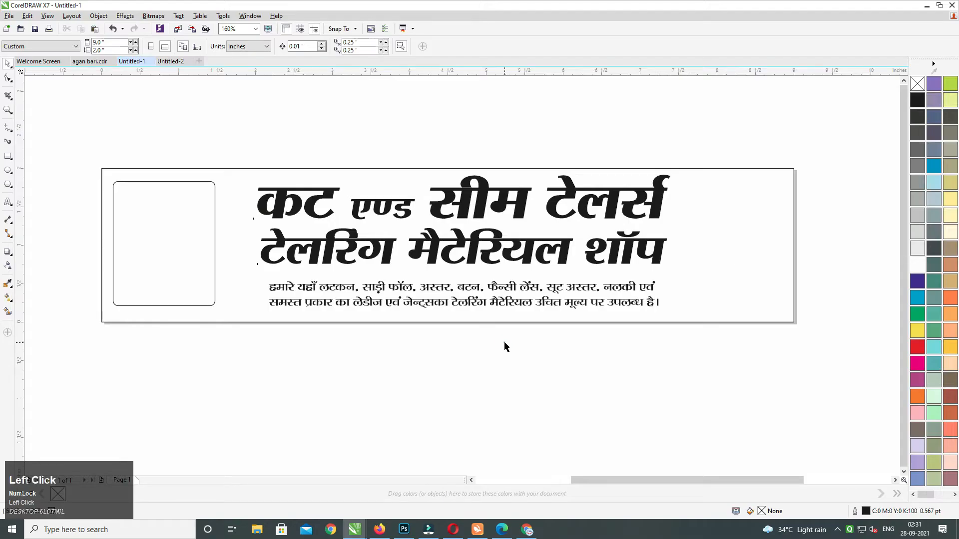
Paste the yellow starry wallpaper into the banner and shrink it about its centre.
key(ctrl+v)
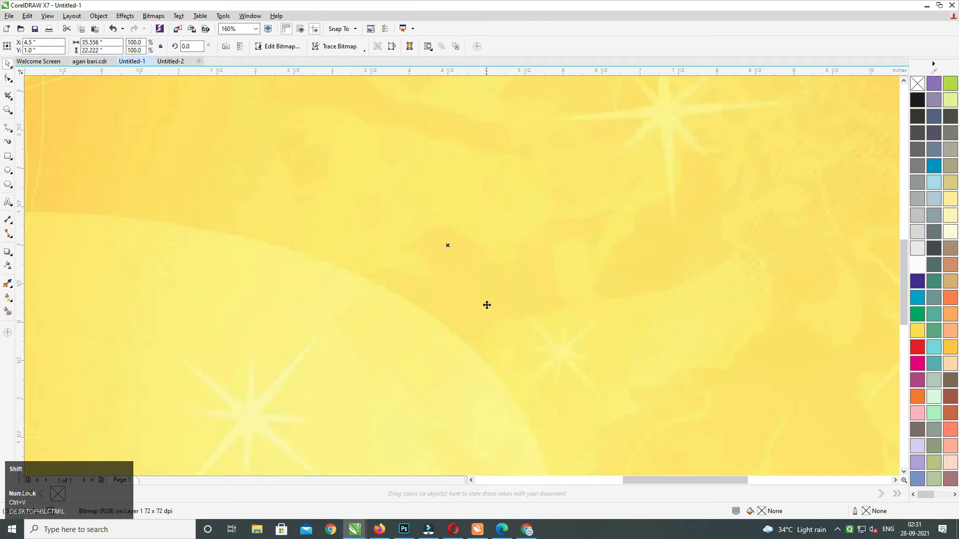
scroll(469, 270, down, 5)
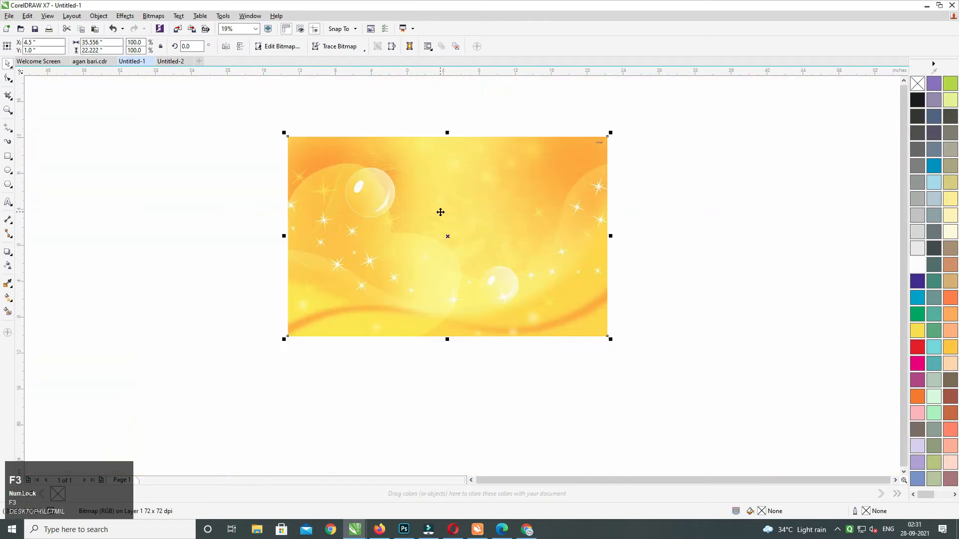
click(674, 181)
click(518, 183)
drag(527, 173, 501, 190)
drag(570, 166, 384, 273)
key(shift+F2)
Resize the wallpaper to span the banner's width and height, and send it behind the text.
click(751, 150)
drag(768, 82, 659, 216)
drag(555, 276, 586, 276)
drag(461, 217, 460, 233)
key(shift+Page_Down)
click(641, 199)
key(ctrl+a)
key(shift+F2)
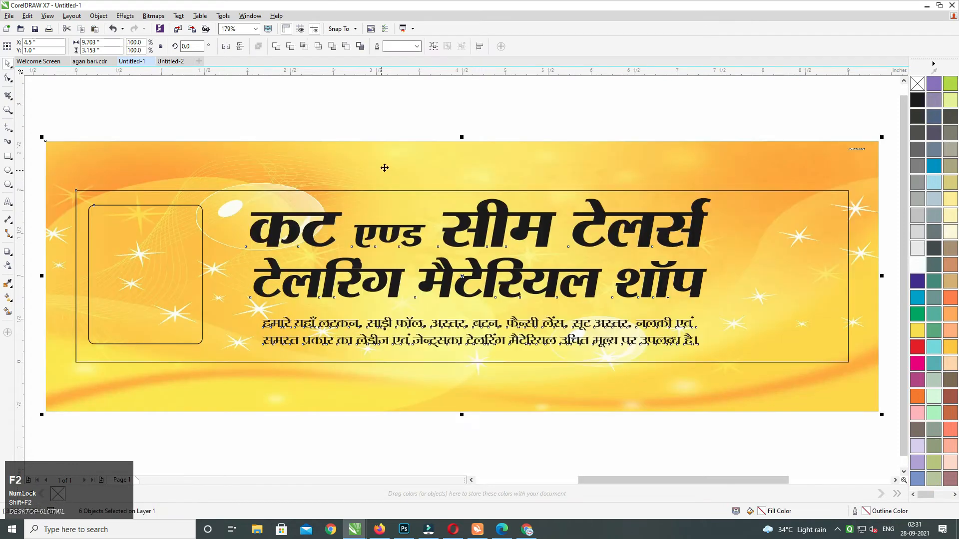
click(429, 108)
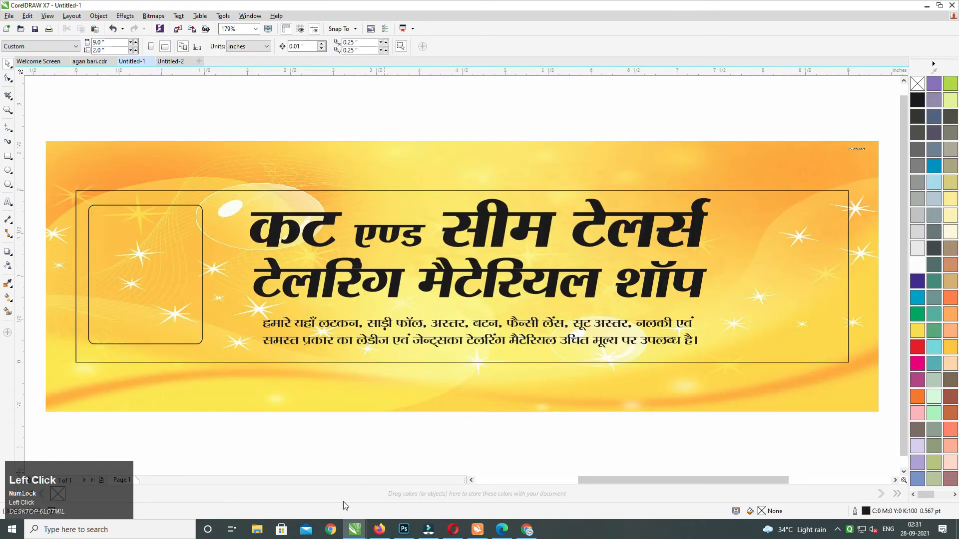
Shrink the background image vertically so it fits the banner exactly.
click(256, 529)
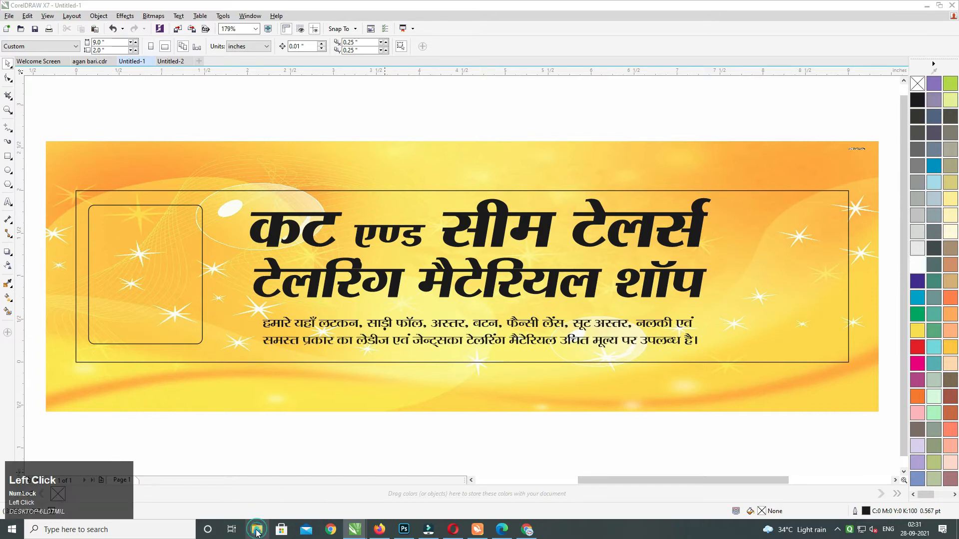
key(alt+Tab)
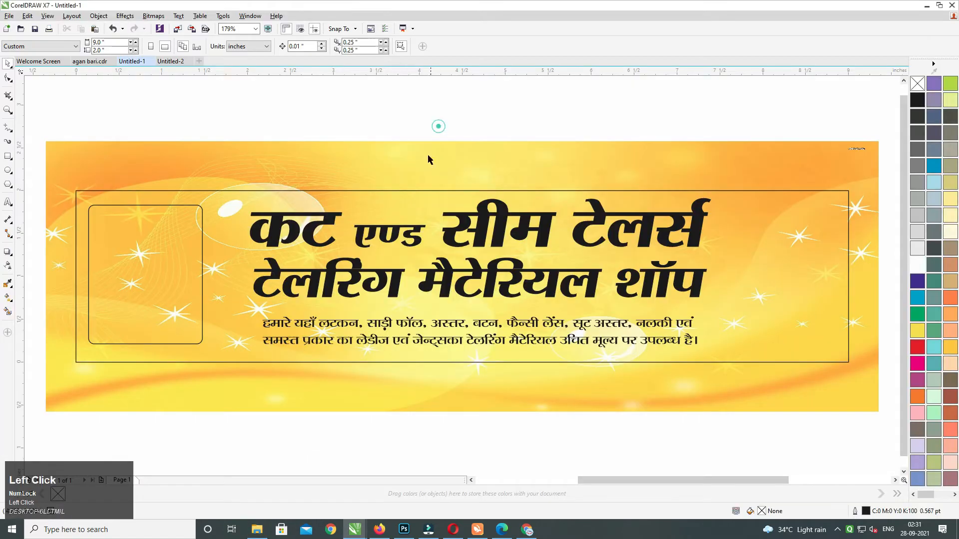
click(428, 159)
drag(461, 138, 460, 167)
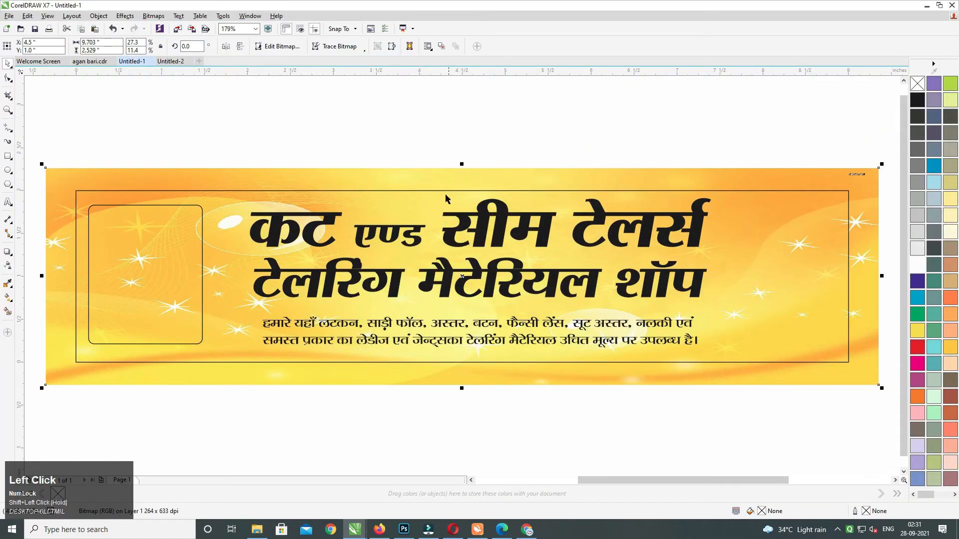
click(392, 147)
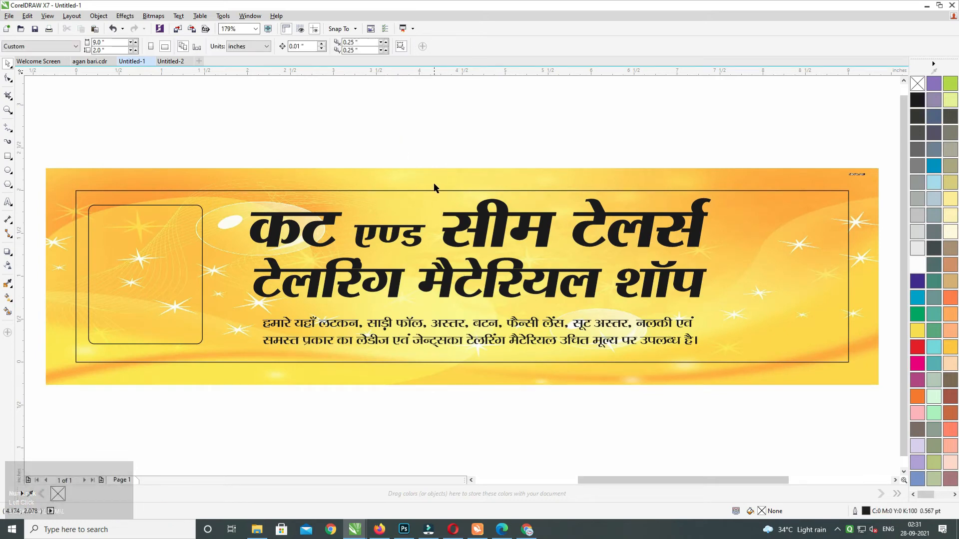
PowerClip the starry image inside the banner rectangle.
right_click(439, 187)
click(453, 191)
click(813, 223)
click(623, 151)
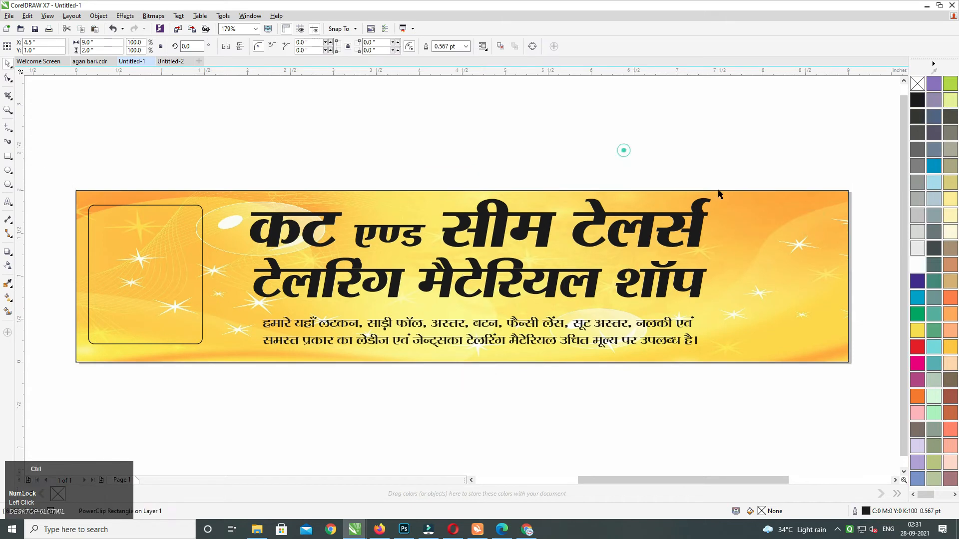
ctrl+click(779, 229)
Fade the clipped starry image with a linear transparency running from bottom to top.
click(764, 224)
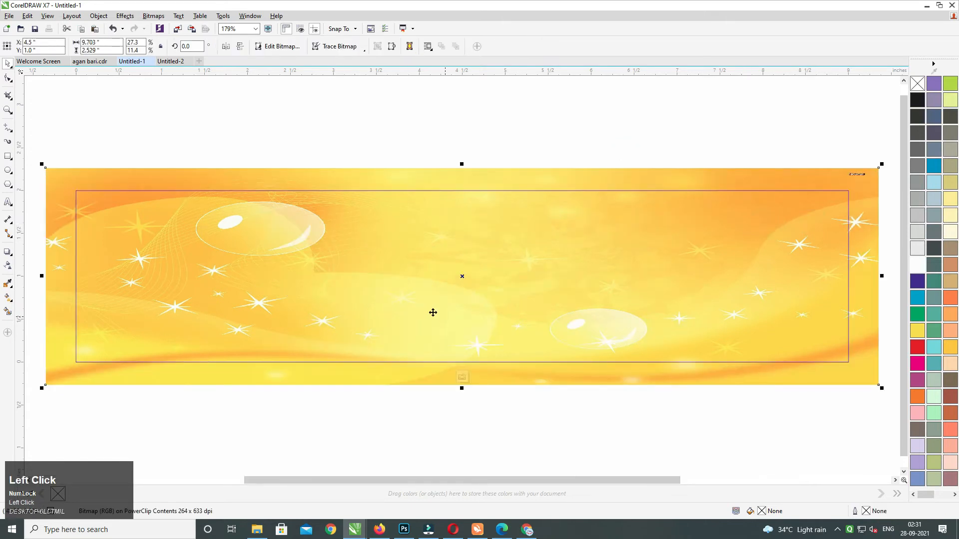
click(8, 266)
drag(477, 272, 478, 178)
click(8, 63)
ctrl+click(363, 134)
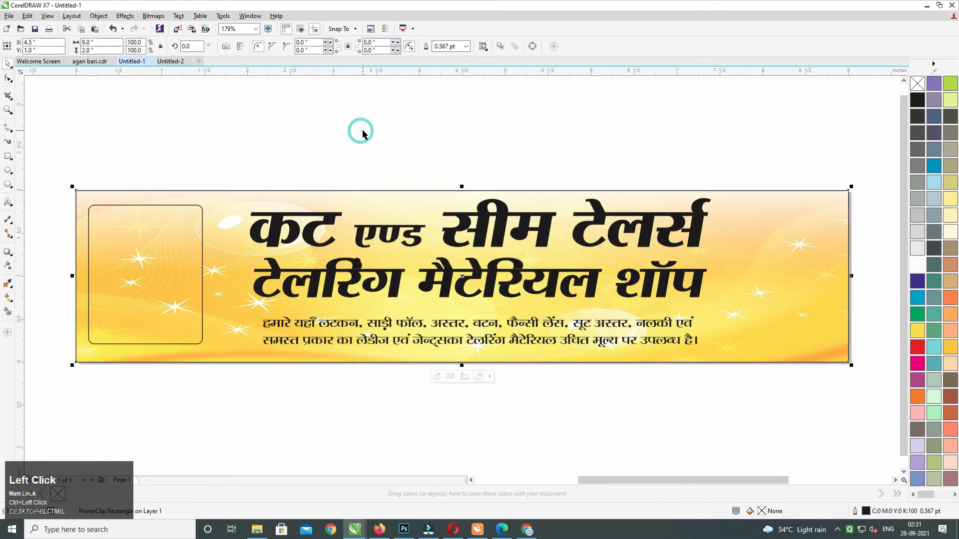
click(356, 121)
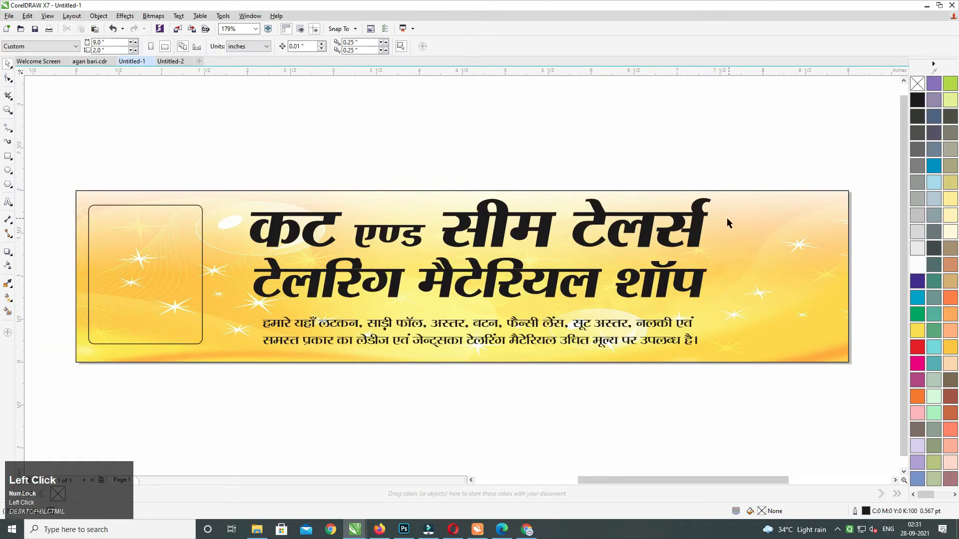
Fill the banner rectangle orange so it shows through the faded image.
click(761, 228)
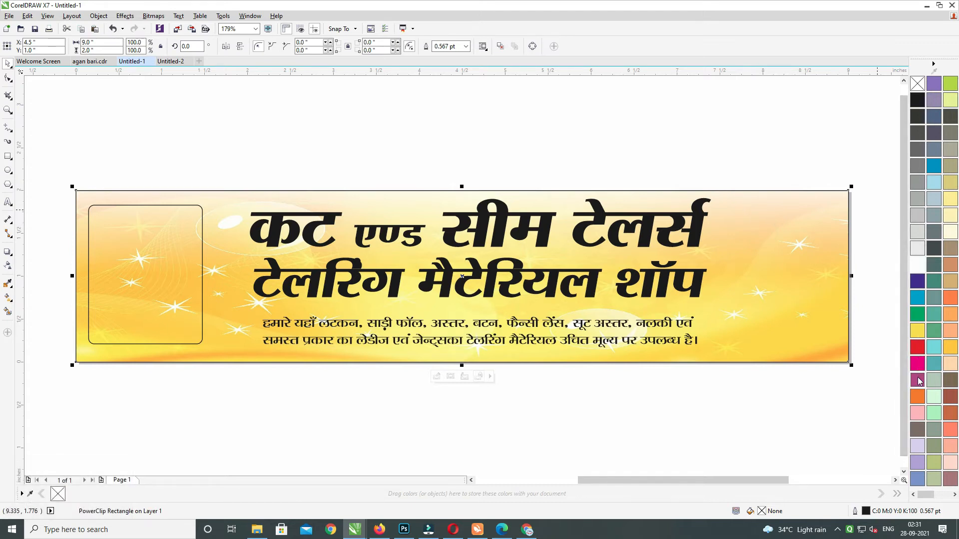
click(917, 396)
click(706, 152)
middle_click(697, 168)
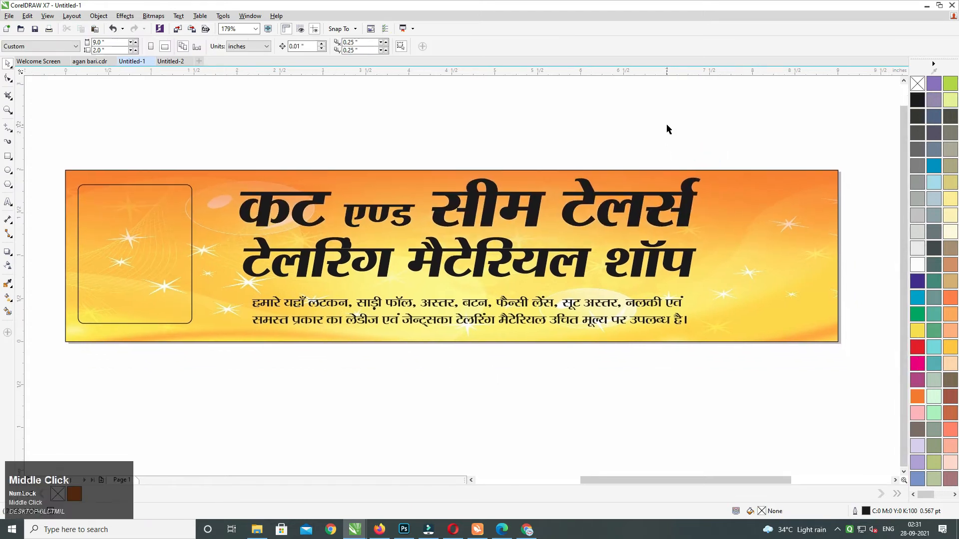
Fill both heading lines dark purple.
click(585, 199)
shift+click(543, 258)
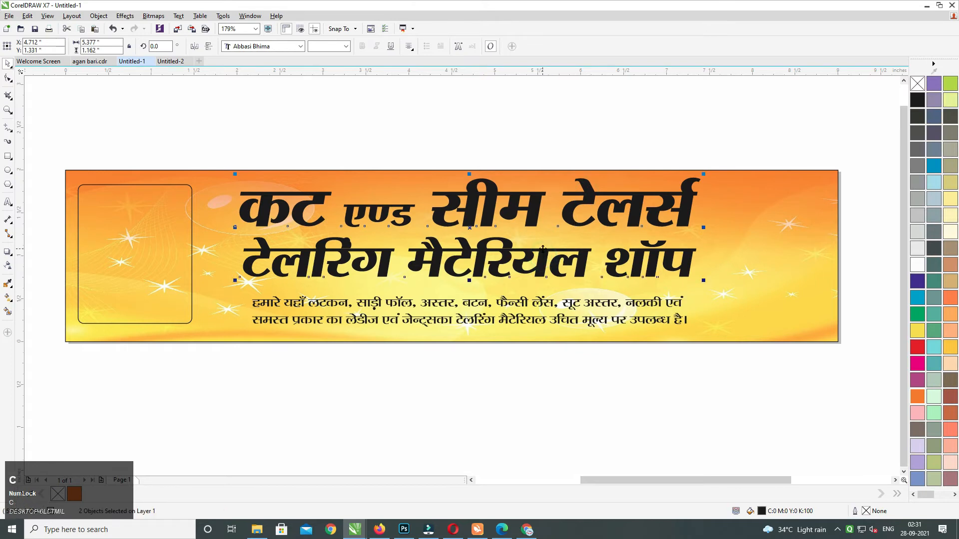
middle_click(570, 209)
middle_click(493, 213)
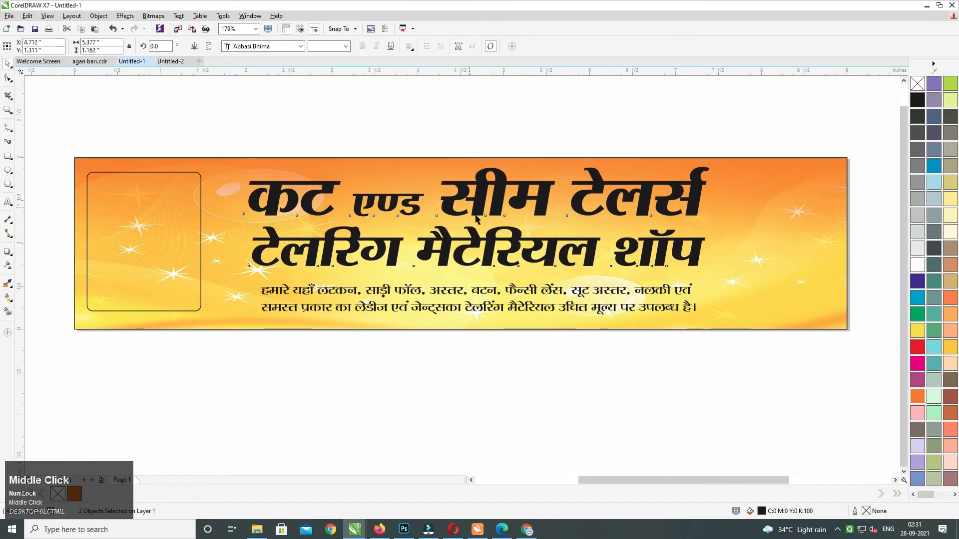
click(546, 295)
click(585, 373)
click(499, 198)
shift+click(504, 248)
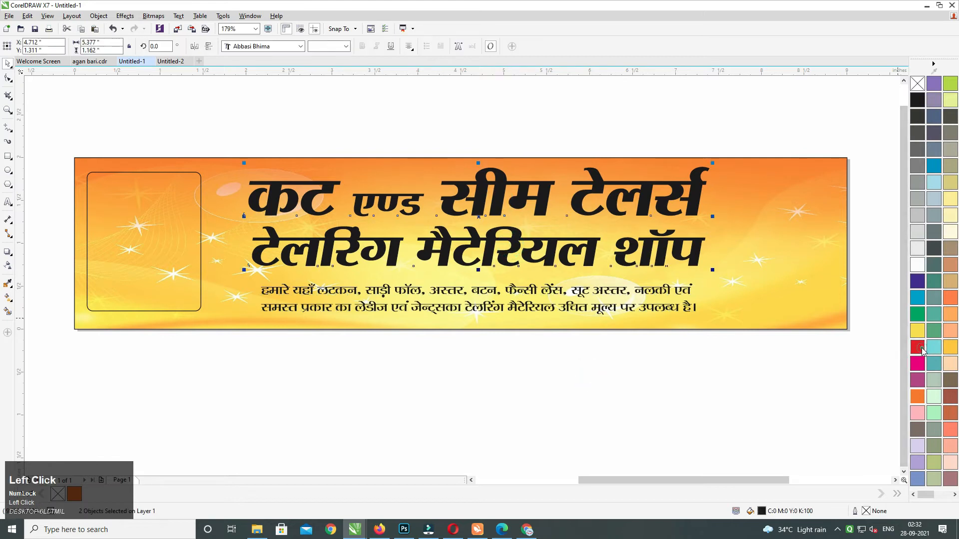
click(917, 347)
click(918, 281)
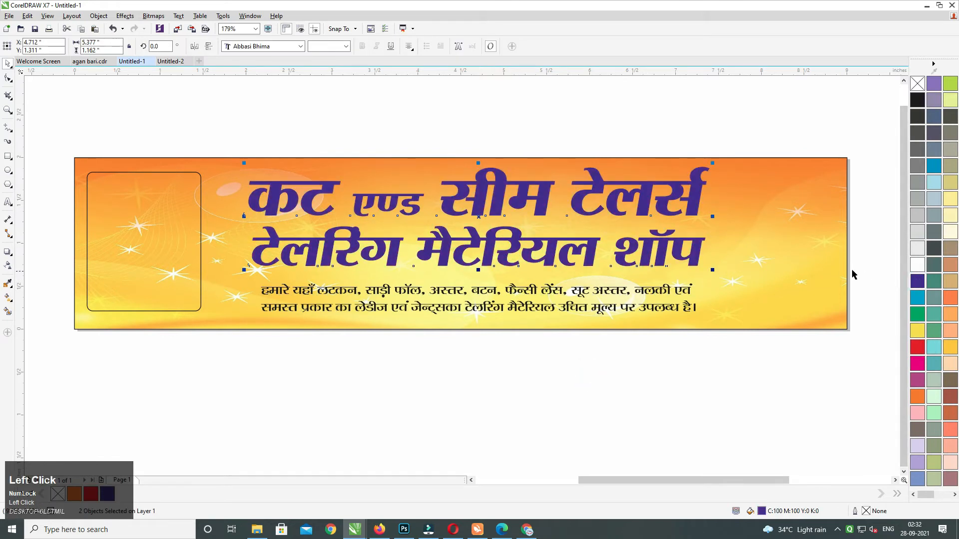
Give the headings a 2.0 pt outline with rounded corners.
click(415, 199)
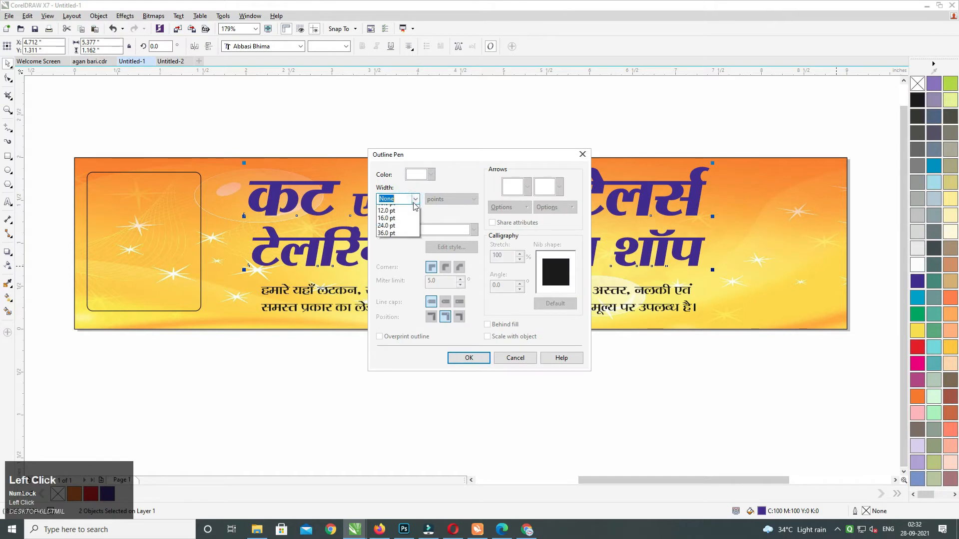
click(406, 246)
click(445, 267)
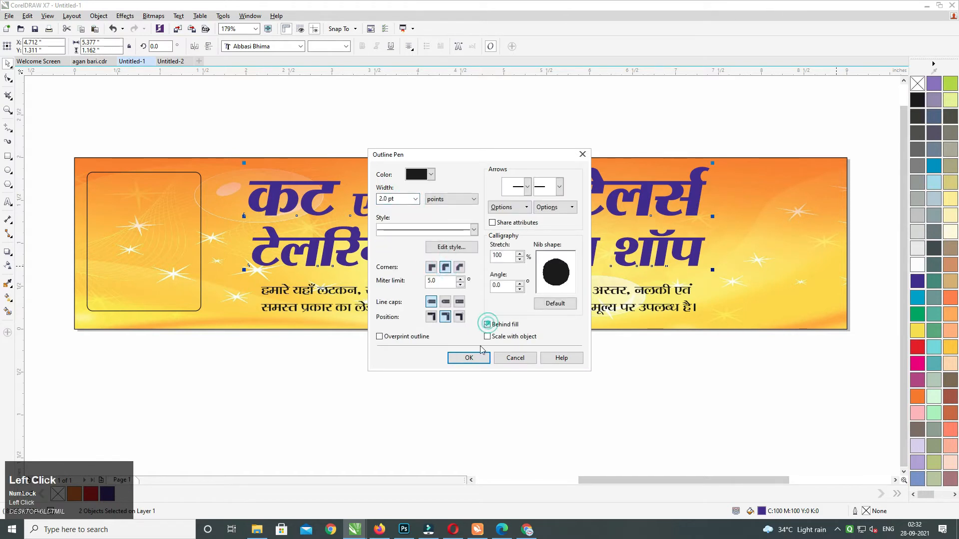
click(474, 359)
Make the heading outline white and increase its width to 5.
right_click(917, 265)
key(F12)
click(404, 200)
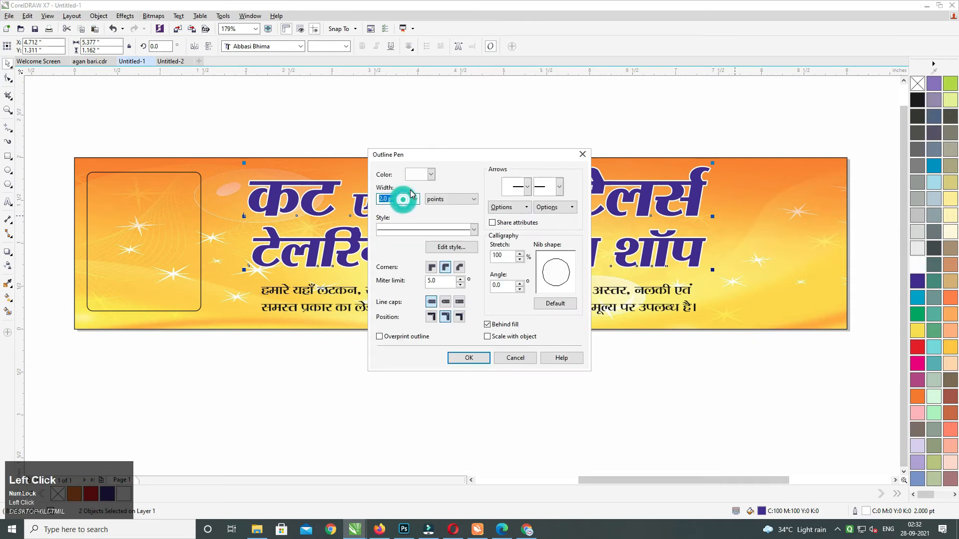
text(5)
key(Return)
click(491, 123)
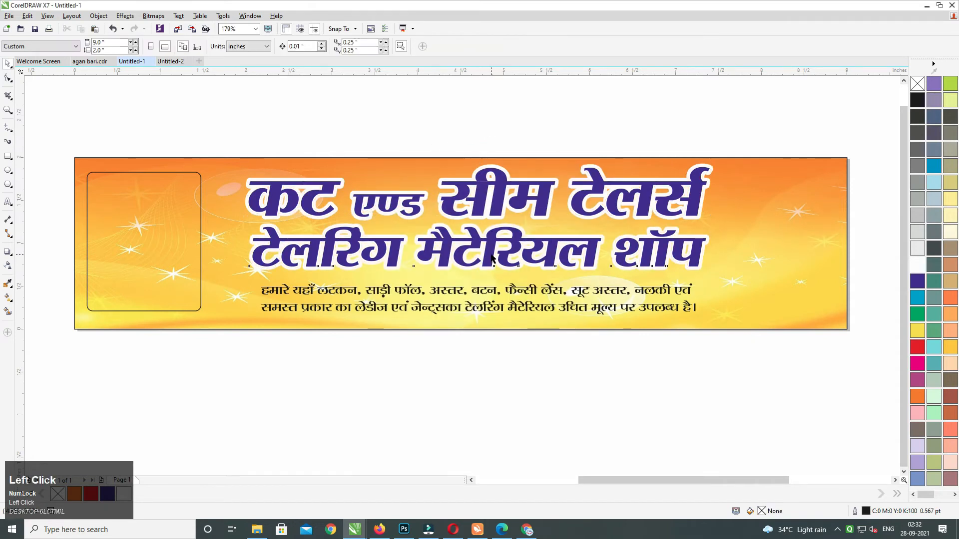
click(493, 244)
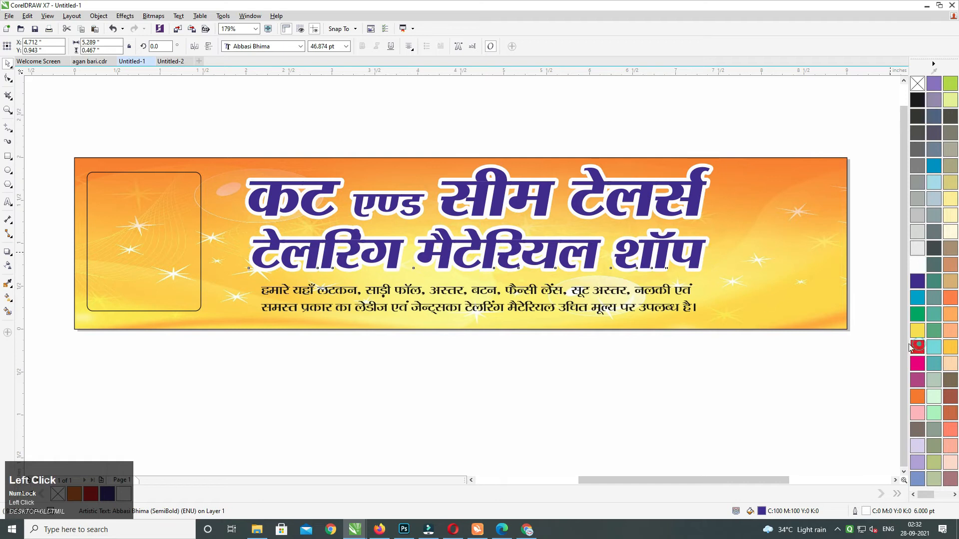
Colour the second heading red, centre-align both headings and narrow them slightly.
click(913, 345)
middle_click(545, 197)
shift+click(546, 176)
key(c)
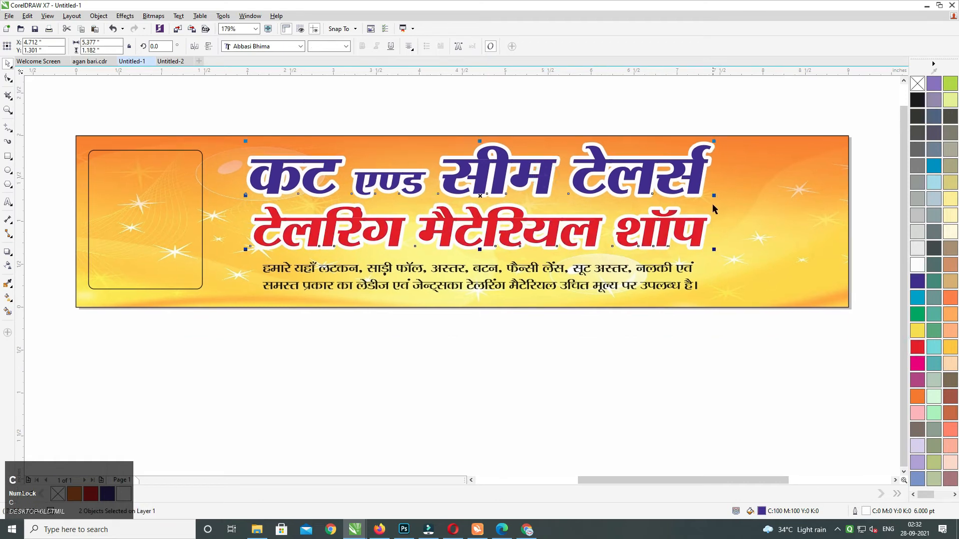
drag(711, 197, 702, 201)
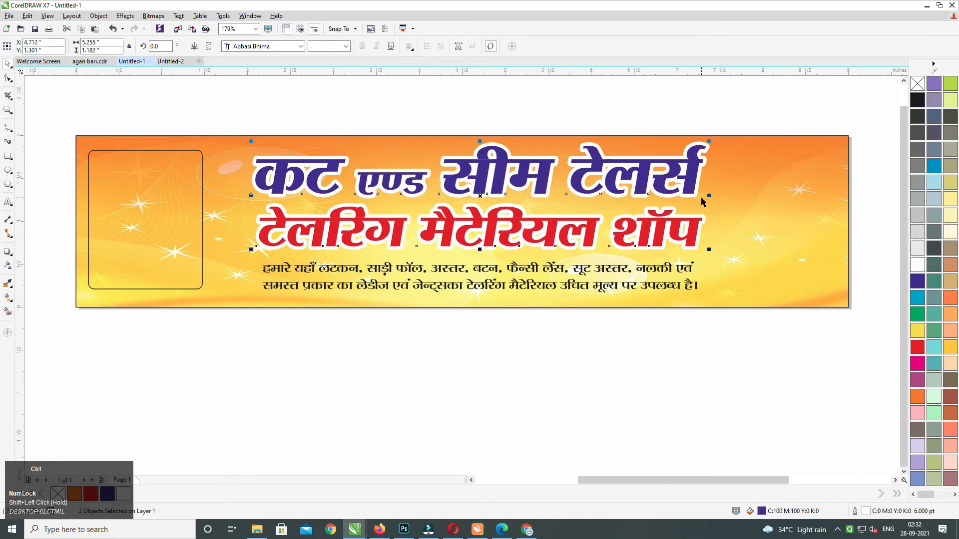
click(645, 93)
Offset the heading group slightly up and right and give its outer outline cyan.
click(599, 269)
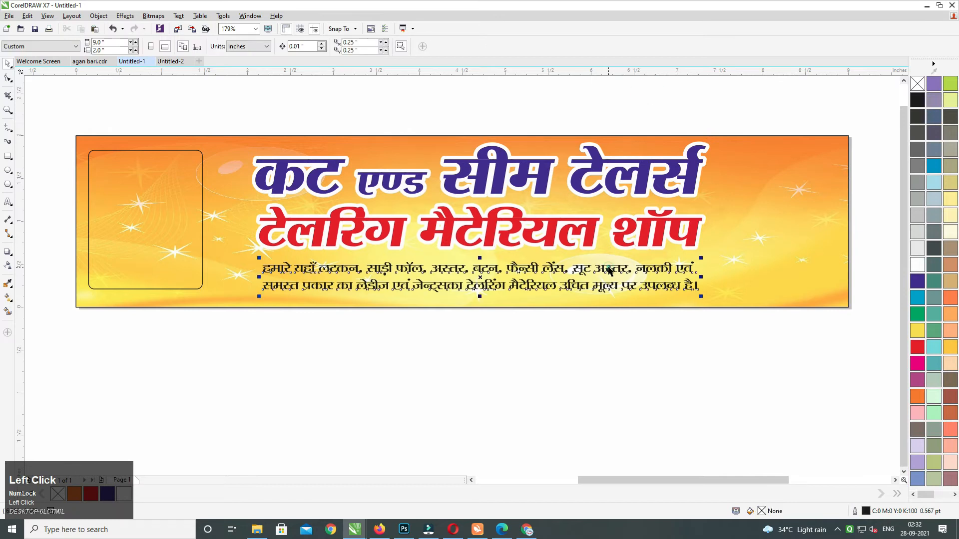
click(582, 231)
drag(625, 218, 629, 215)
right_click(917, 300)
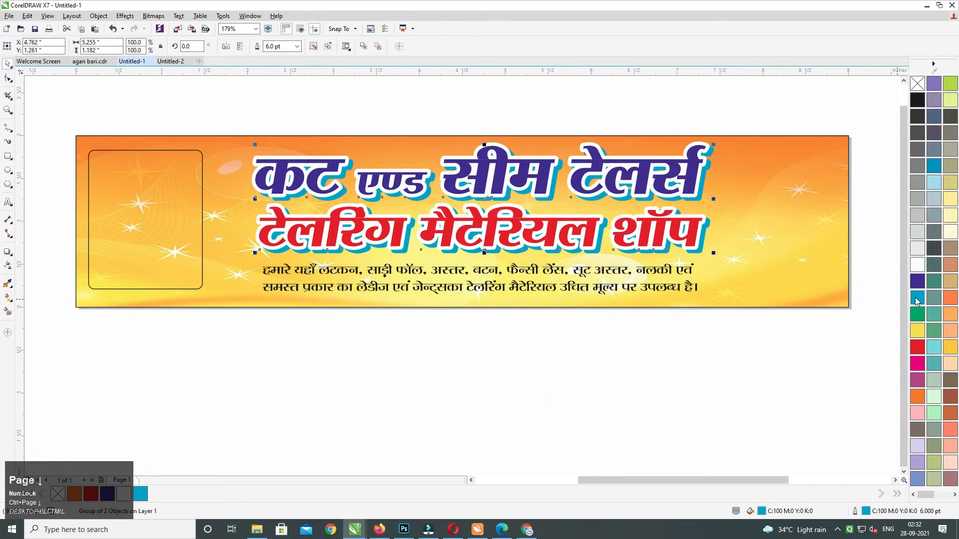
key(Left)
key(Down)
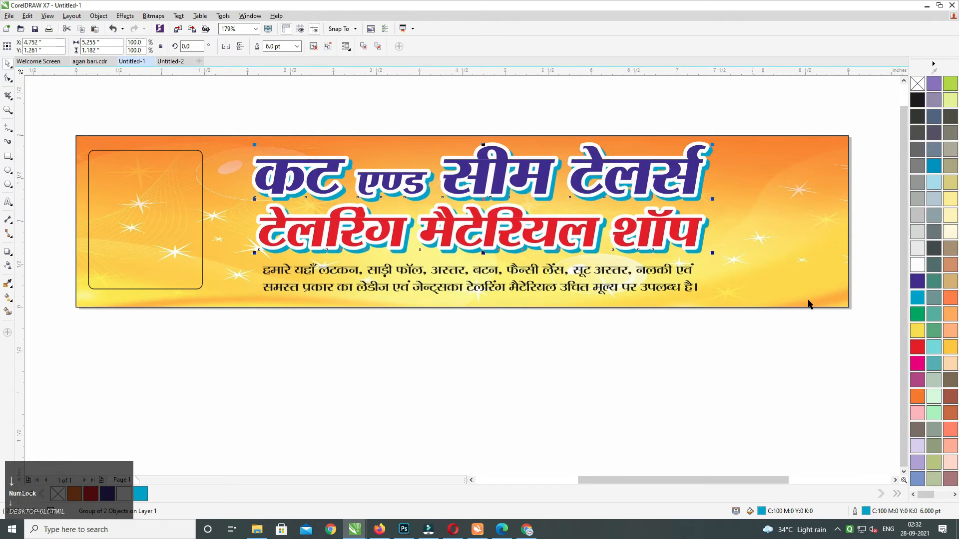
Try orange and yellow outlines and a gradient fill, then revert to a cyan outline.
right_click(921, 396)
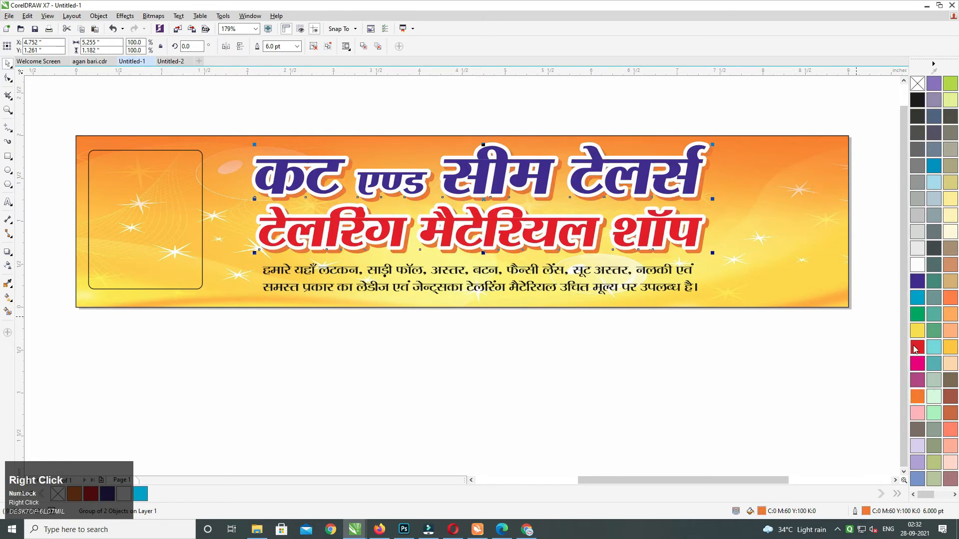
right_click(918, 333)
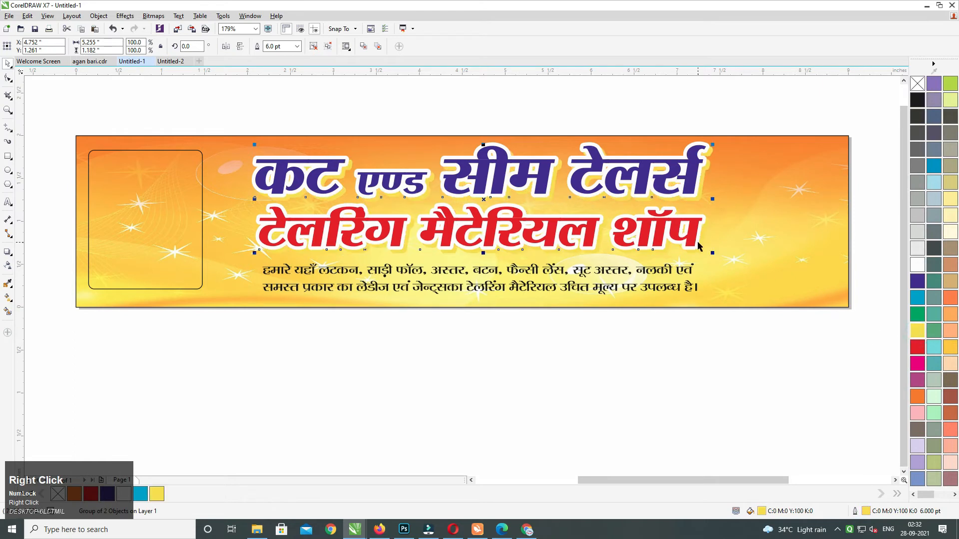
key(F11)
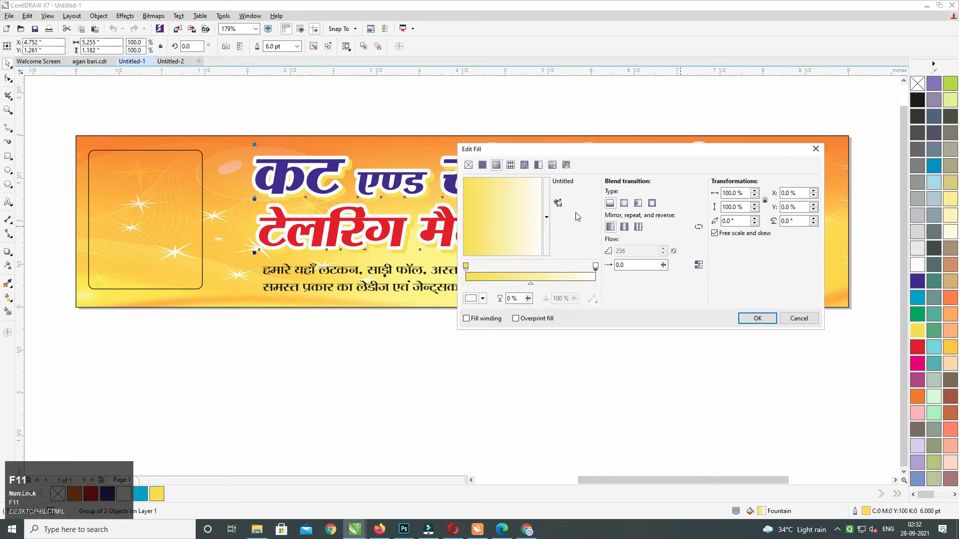
click(795, 223)
key(Return)
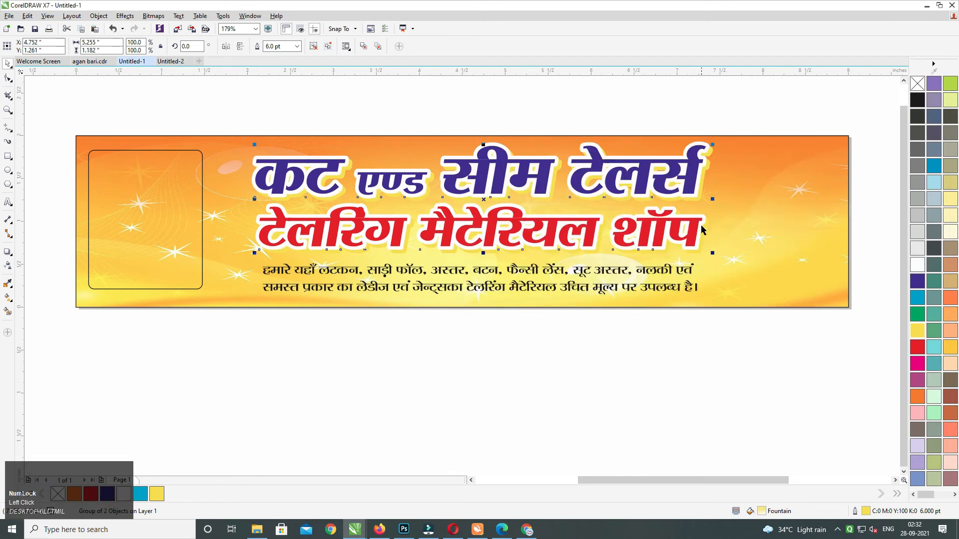
key(ctrl+z)
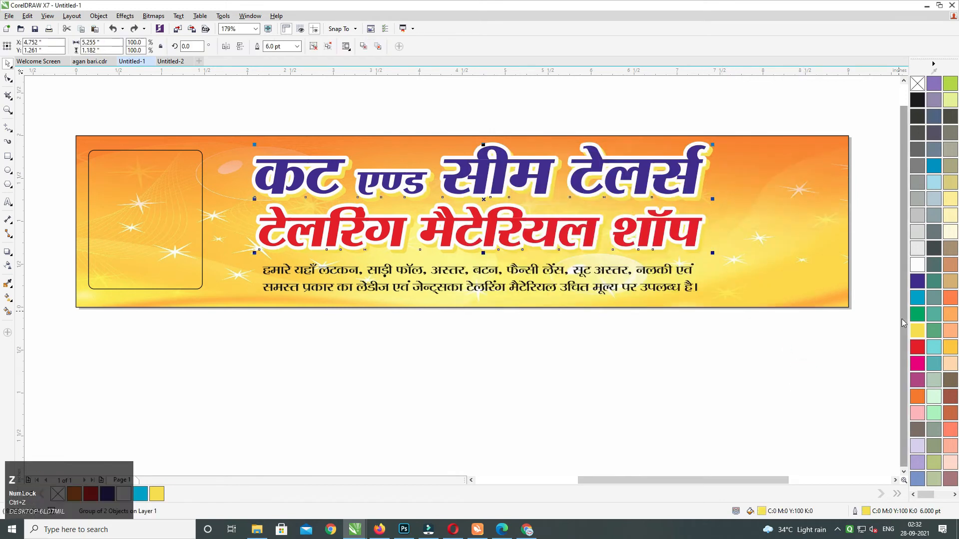
right_click(917, 297)
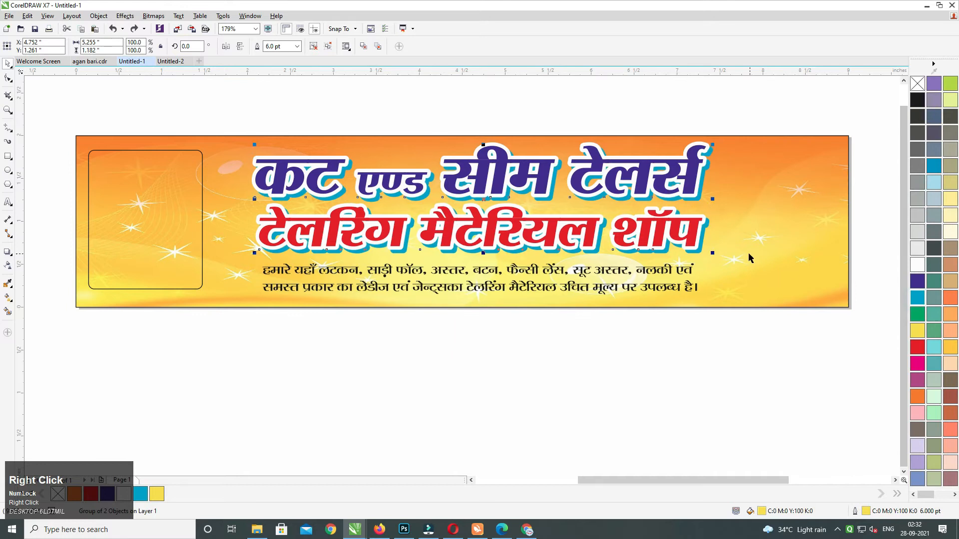
click(697, 246)
Blend the white heading edge into the cyan shadow layer with the Blend tool.
click(9, 253)
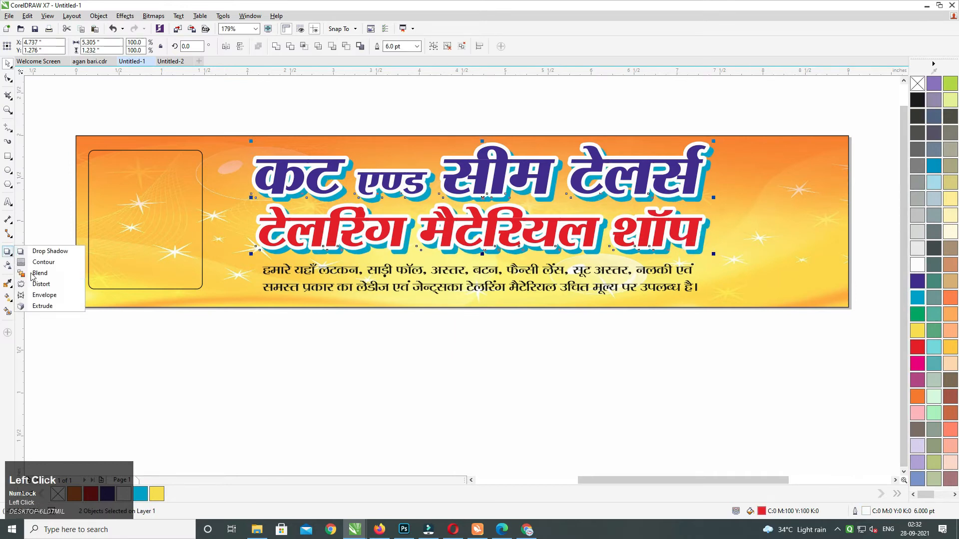
click(33, 274)
drag(695, 248, 598, 235)
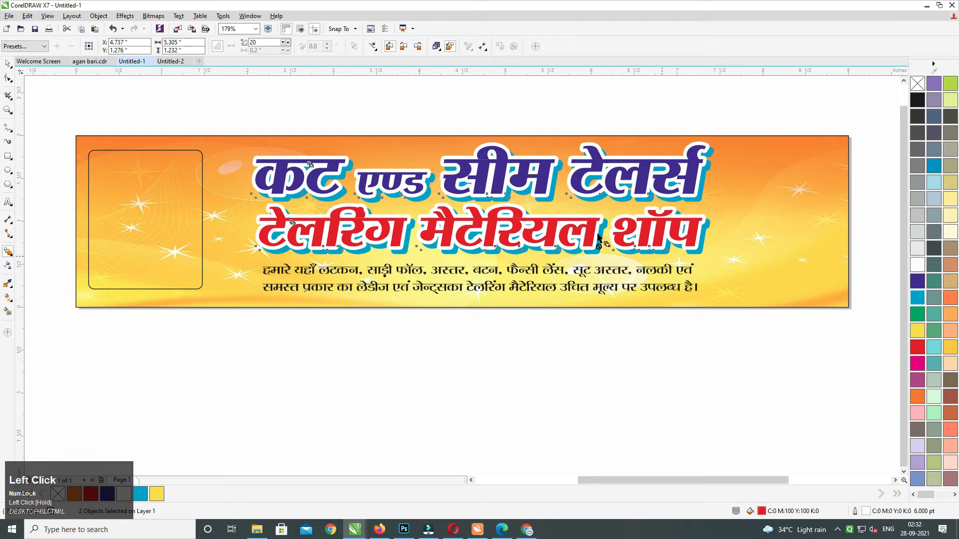
drag(511, 206, 481, 197)
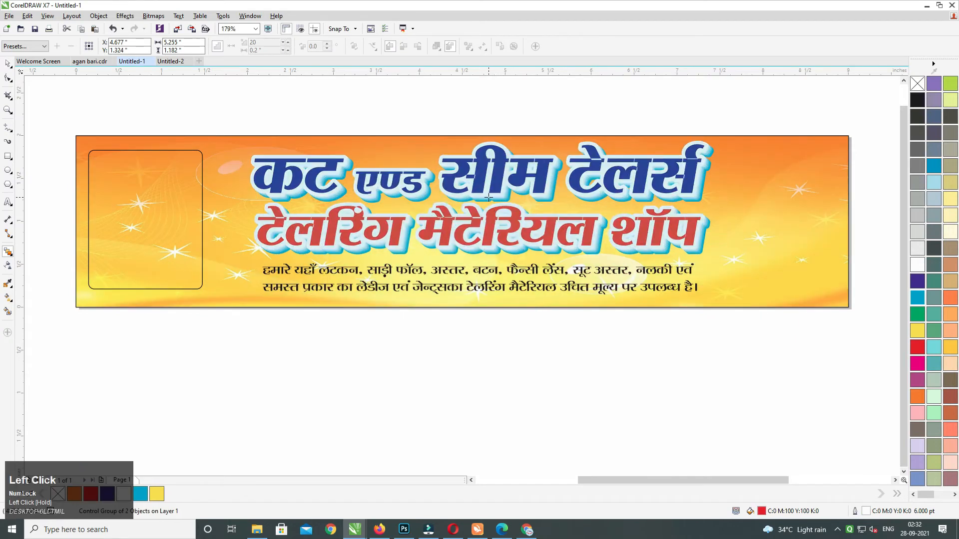
click(8, 65)
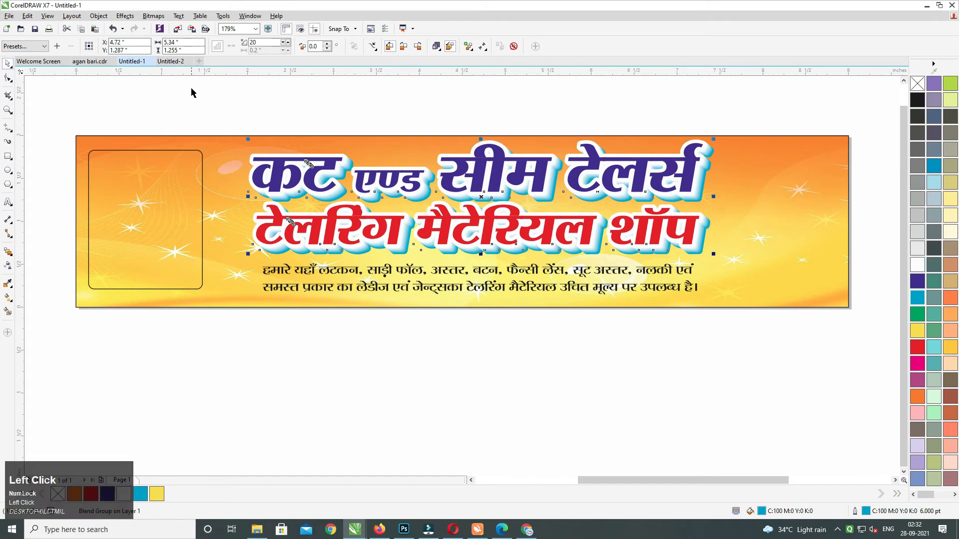
Nudge the title group slightly upward, then undo the move.
click(271, 111)
drag(214, 111, 613, 245)
click(514, 156)
drag(513, 155, 510, 159)
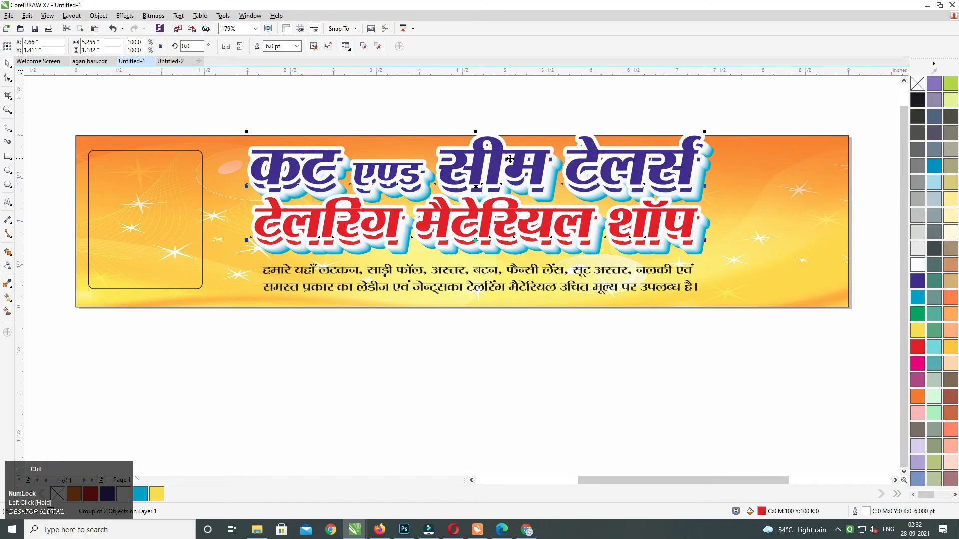
key(ctrl+z)
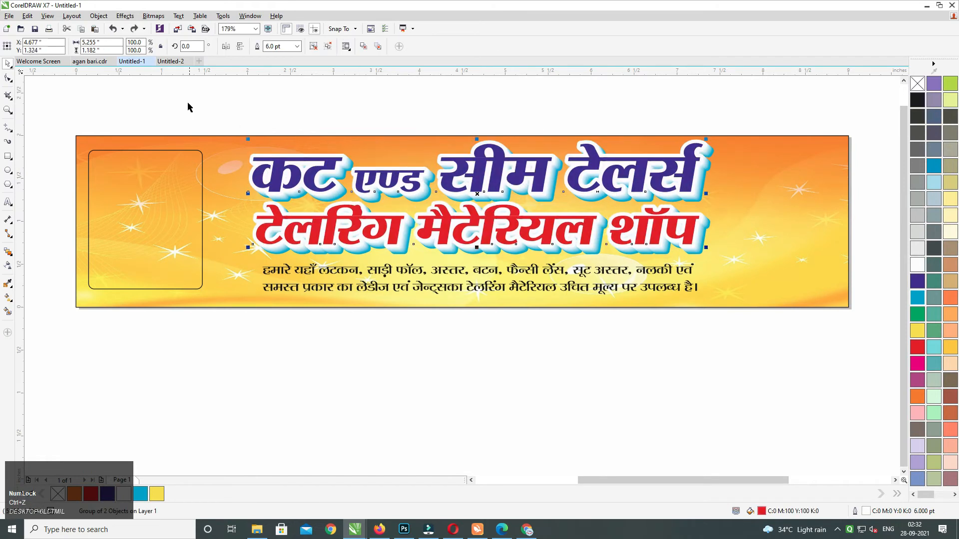
Browse the Data Two (E:) and Data One (D:) drives in File Explorer.
click(257, 530)
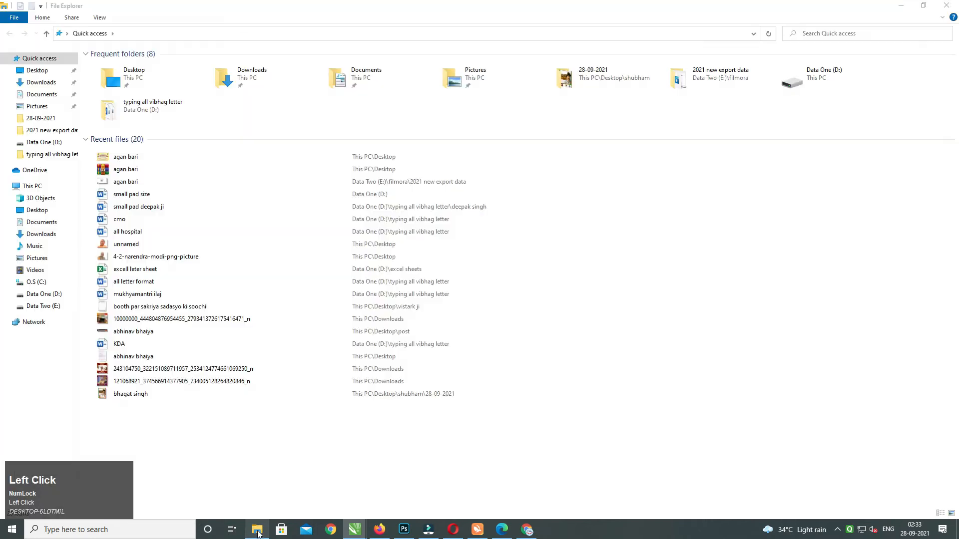
click(38, 306)
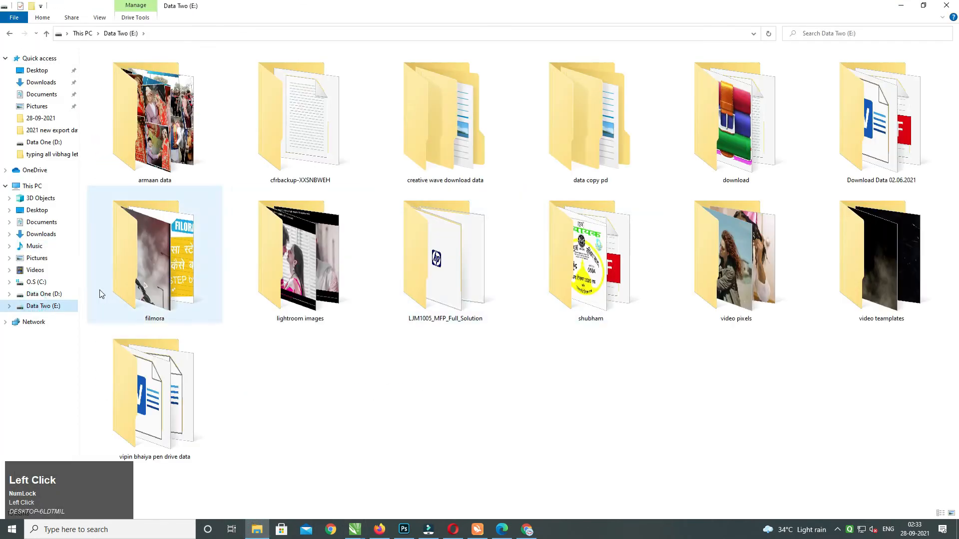
click(44, 293)
drag(958, 183, 958, 188)
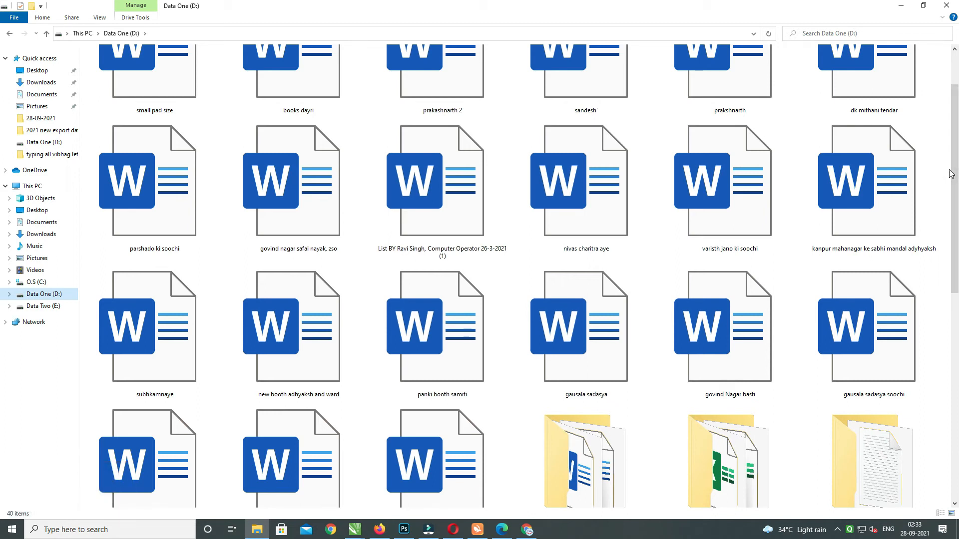
Back in CorelDRAW, group all the title objects with Ctrl+G.
key(alt)
key(alt+Tab)
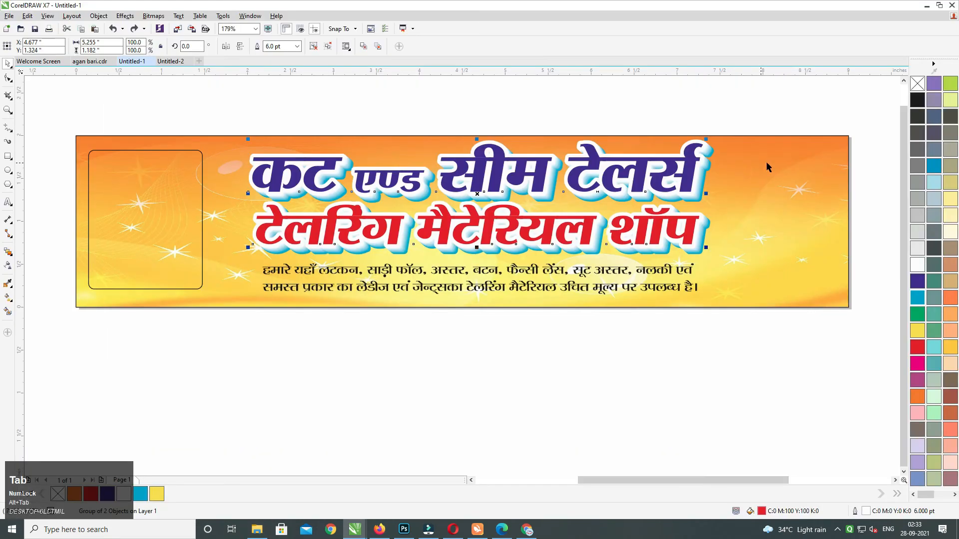
drag(727, 127, 210, 278)
key(ctrl+g)
click(14, 259)
click(55, 249)
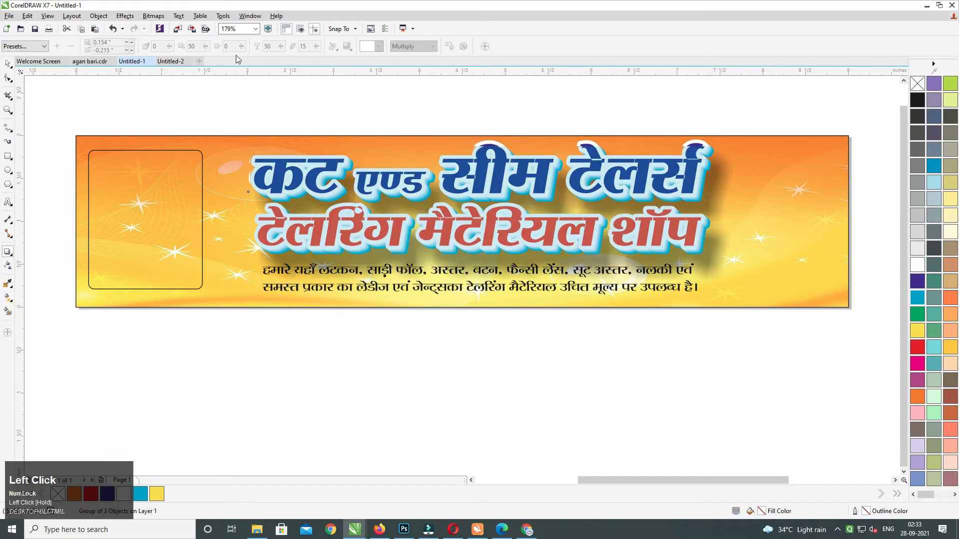
Set the title's drop shadow to 55 opacity with a feather of 5.
click(270, 46)
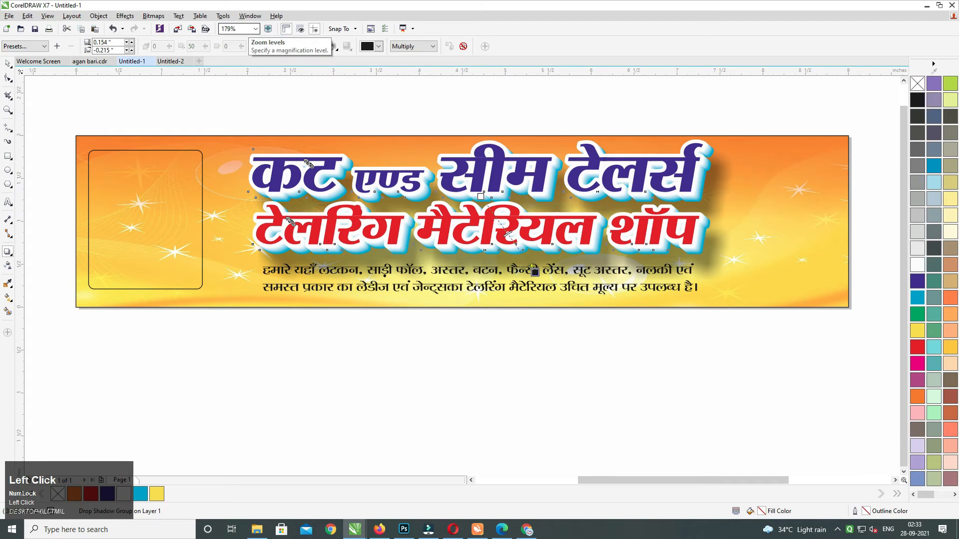
key(Tab)
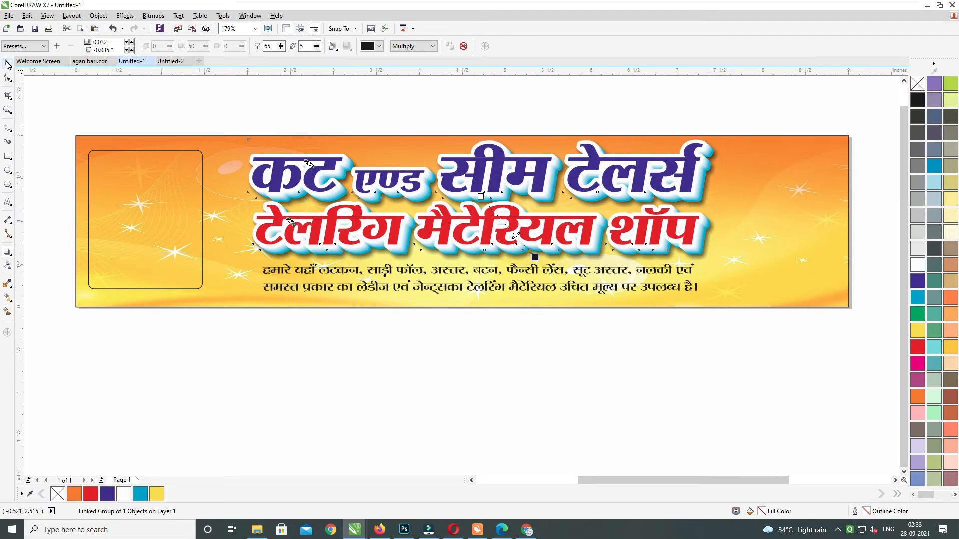
drag(278, 46, 252, 38)
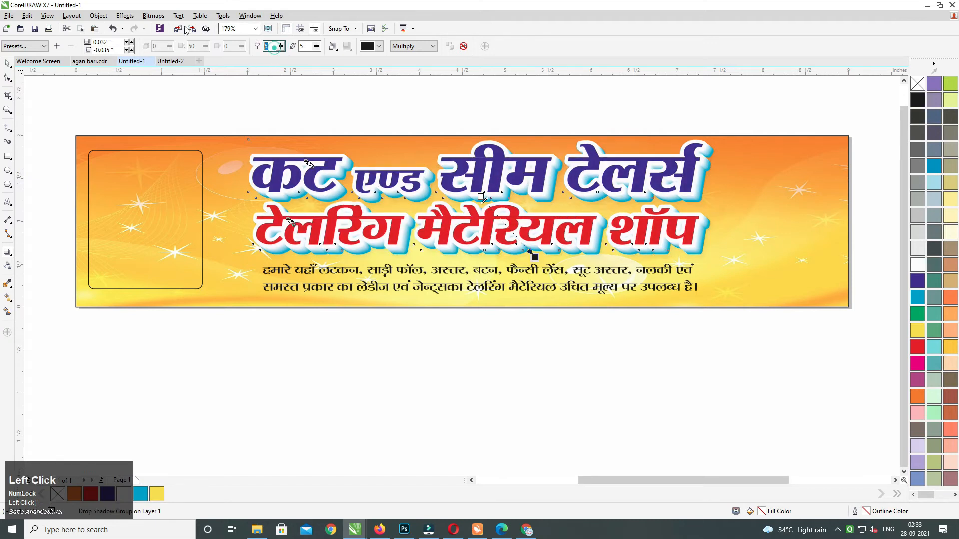
key(Tab)
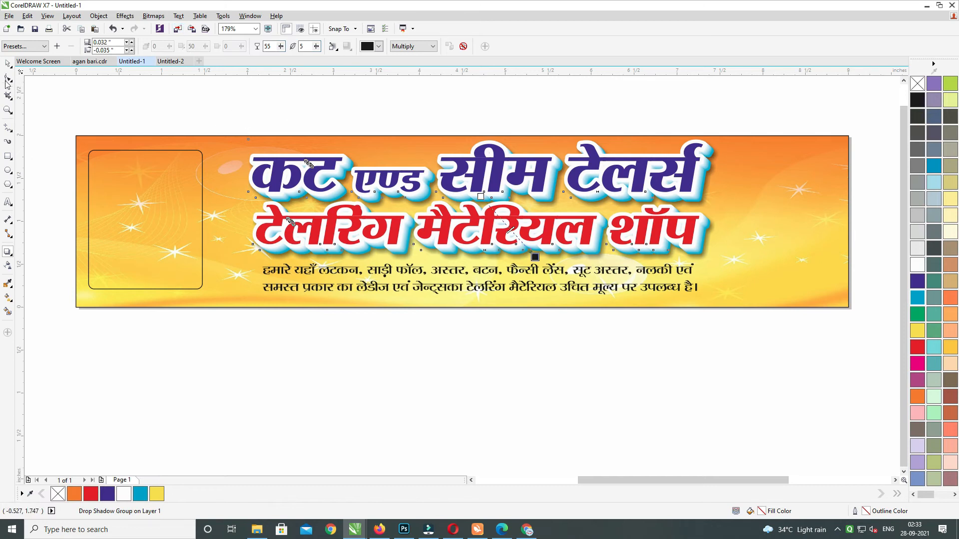
click(7, 63)
click(382, 96)
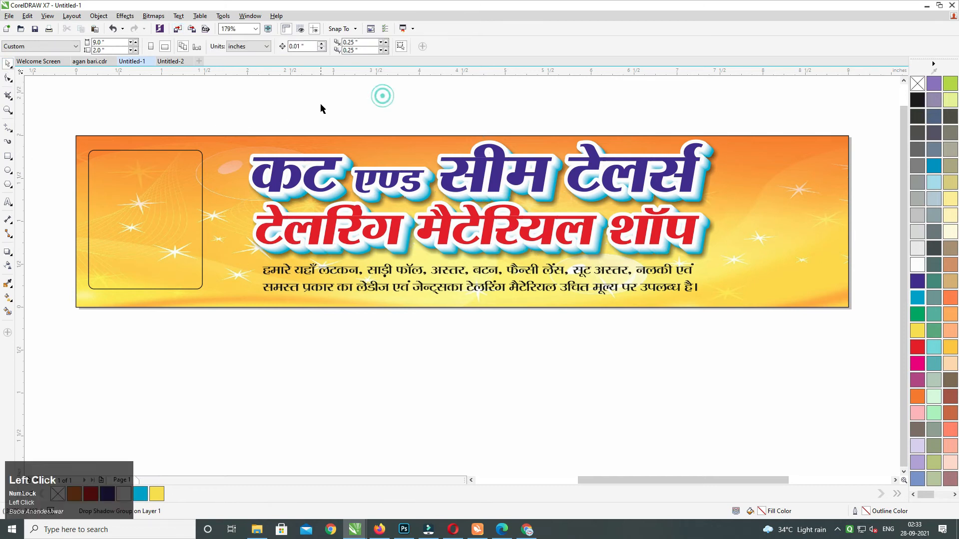
click(707, 258)
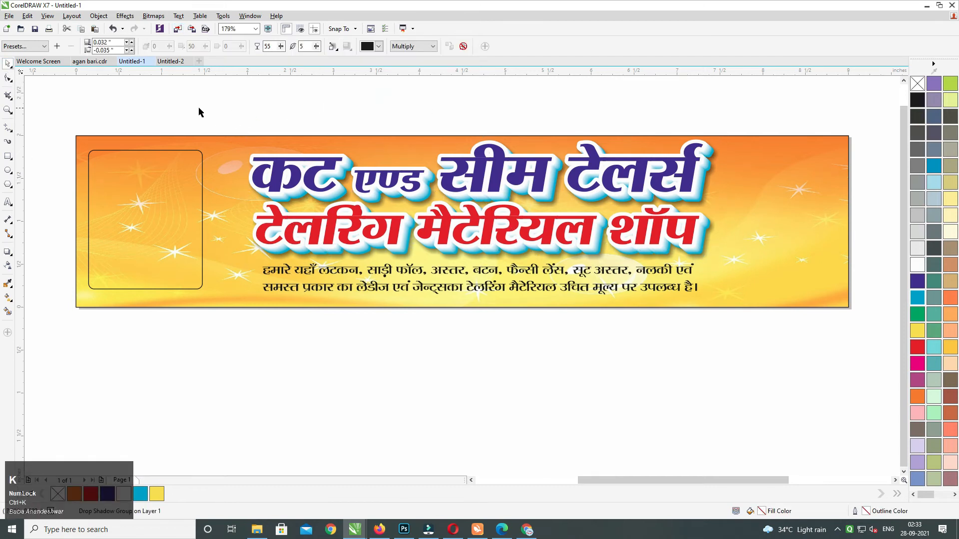
click(712, 280)
Group the heading with its shadow and nudge the two-line subtitle slightly down.
drag(204, 116, 771, 282)
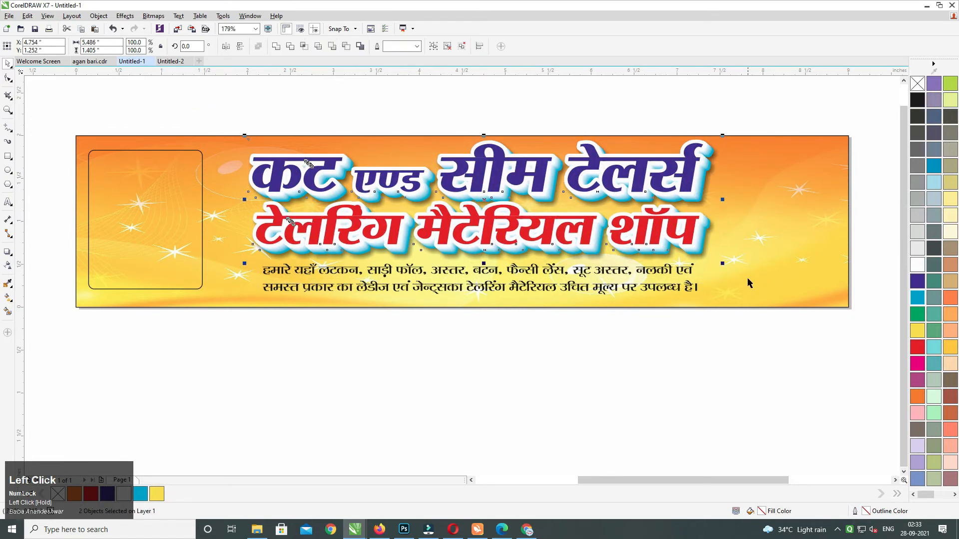
key(ctrl+g)
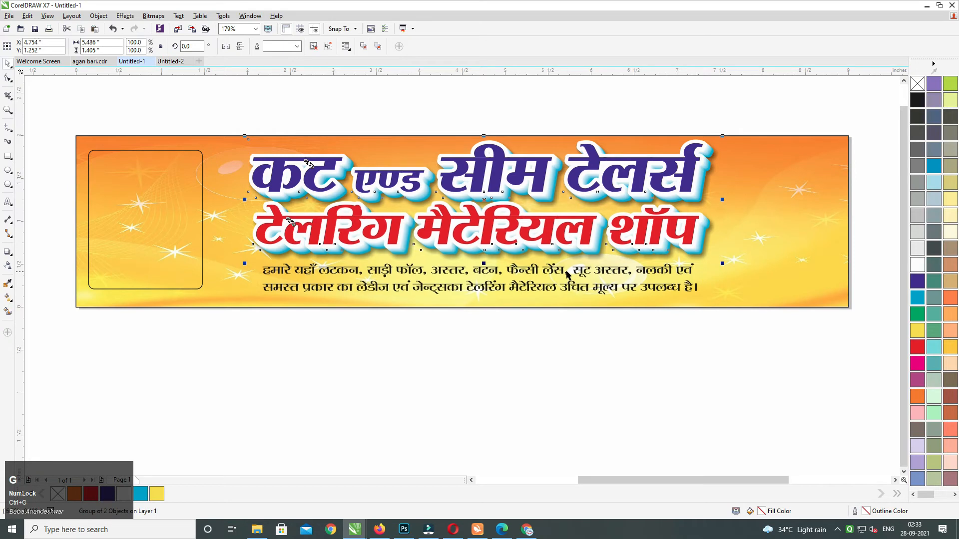
click(567, 274)
key(Down)
key(Down)
key(Down)
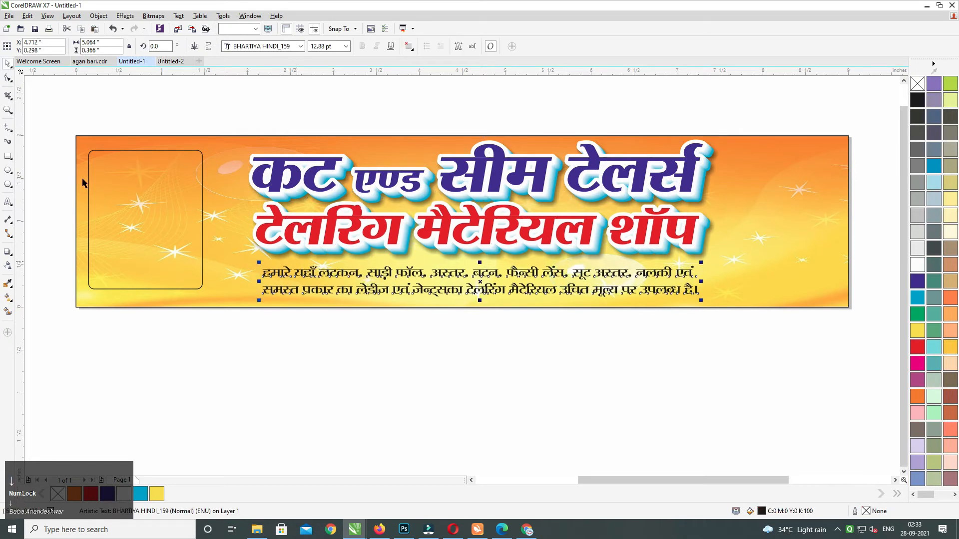
Draw a rectangle around the subtitle, round its corners, and narrow it evenly.
click(8, 156)
drag(400, 284, 717, 306)
click(8, 77)
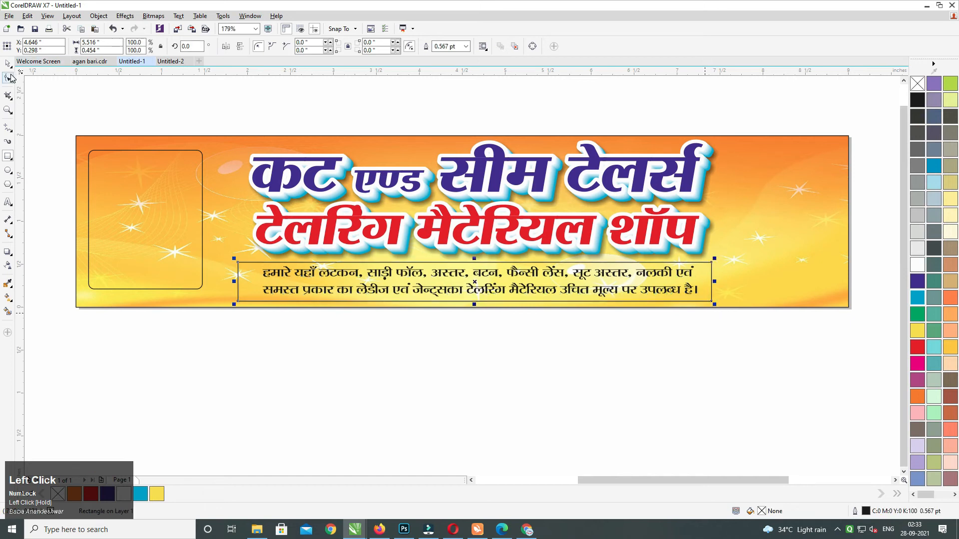
drag(241, 261, 247, 262)
click(8, 65)
drag(714, 283, 708, 284)
Centre the box and subtitle on the page, then fill the box black with no outline.
drag(145, 350, 818, 244)
key(c)
key(e)
click(705, 331)
click(711, 280)
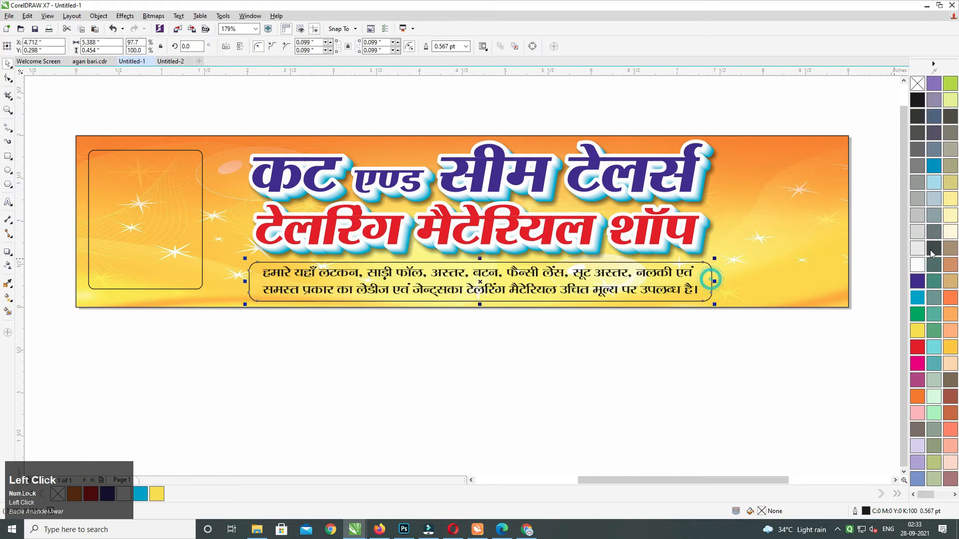
click(918, 265)
right_click(917, 84)
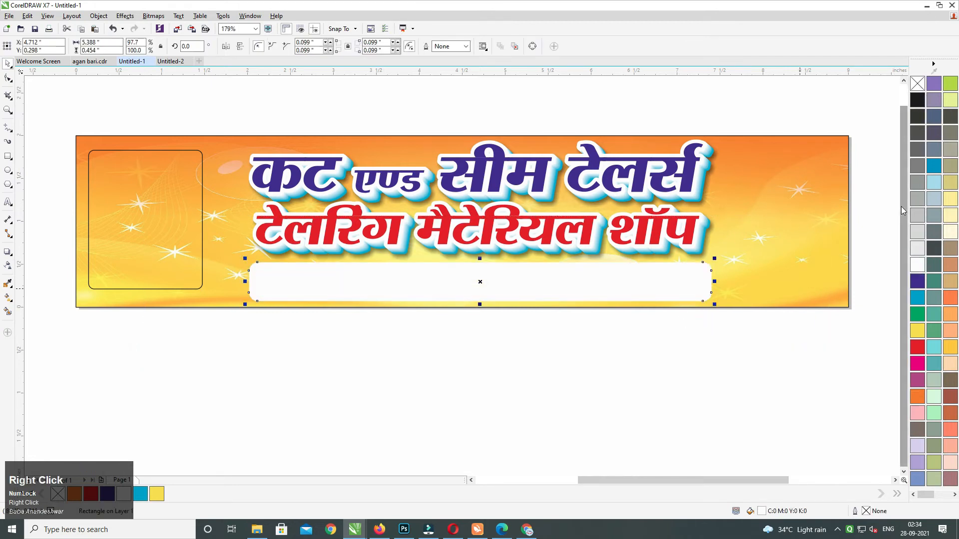
click(917, 100)
Bring the subtitle in front of the black box, group them, and centre the group horizontally.
drag(173, 368, 688, 239)
key(shift+Page_Up)
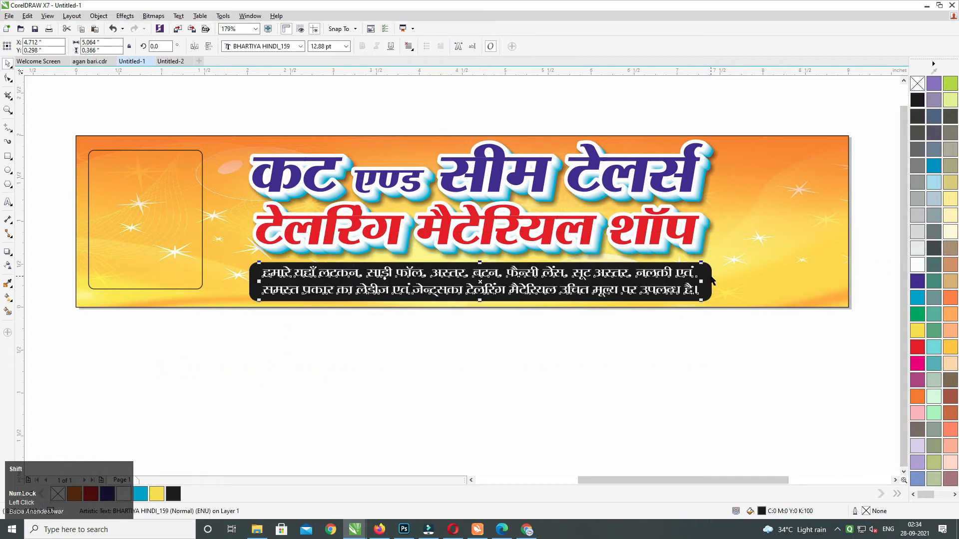
drag(187, 352, 809, 226)
key(ctrl+g)
drag(719, 285, 693, 301)
key(c)
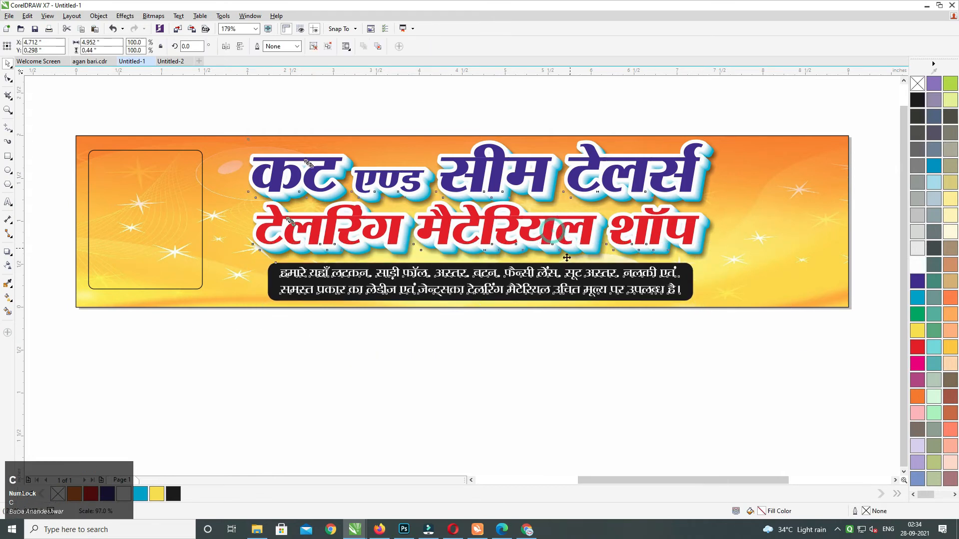
Select both headline lines, then select the banner background.
drag(221, 363, 724, 136)
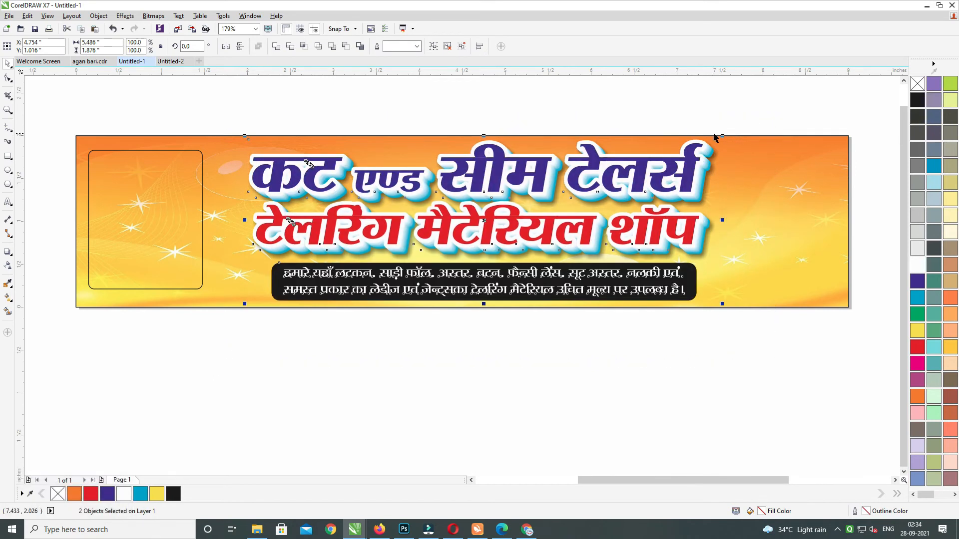
right_click(680, 166)
click(710, 168)
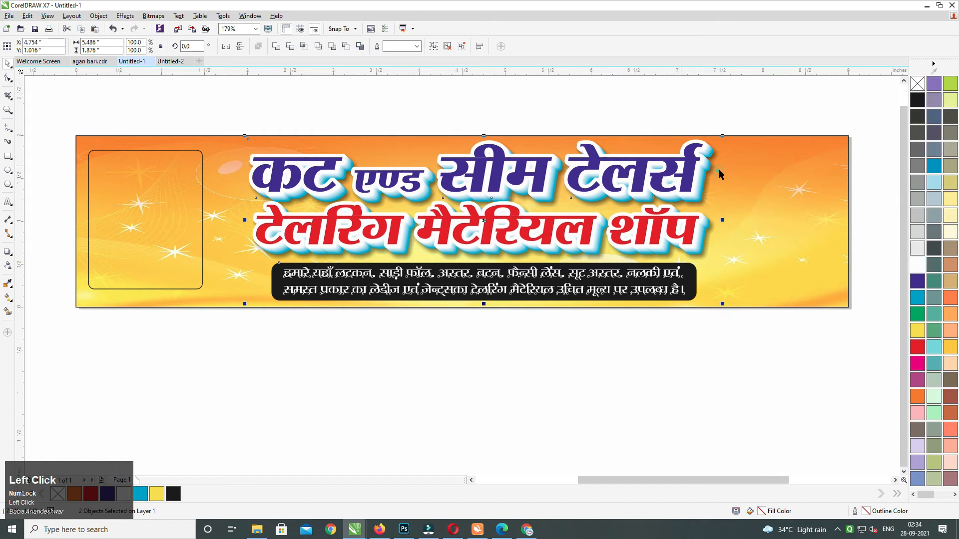
click(546, 140)
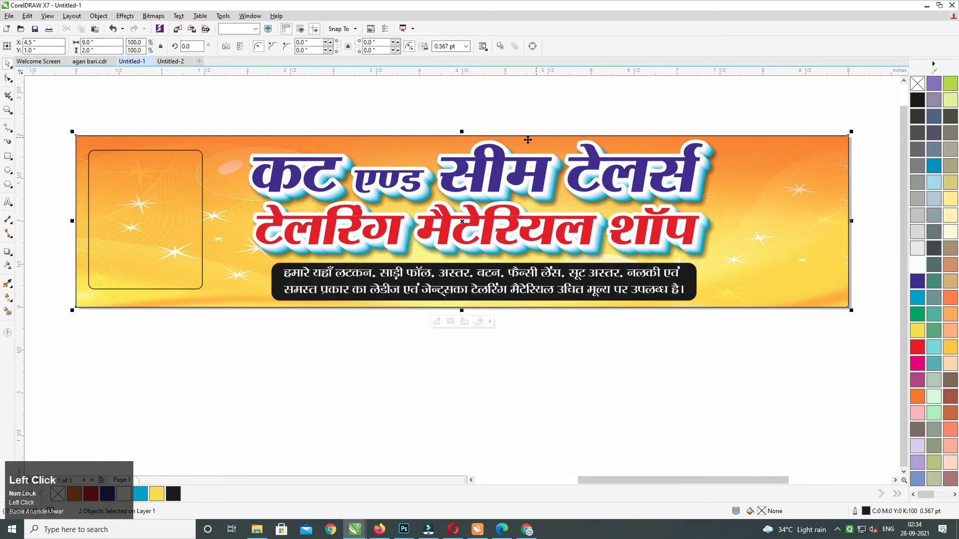
Search Google Images for 'salwar suite model png'.
click(527, 529)
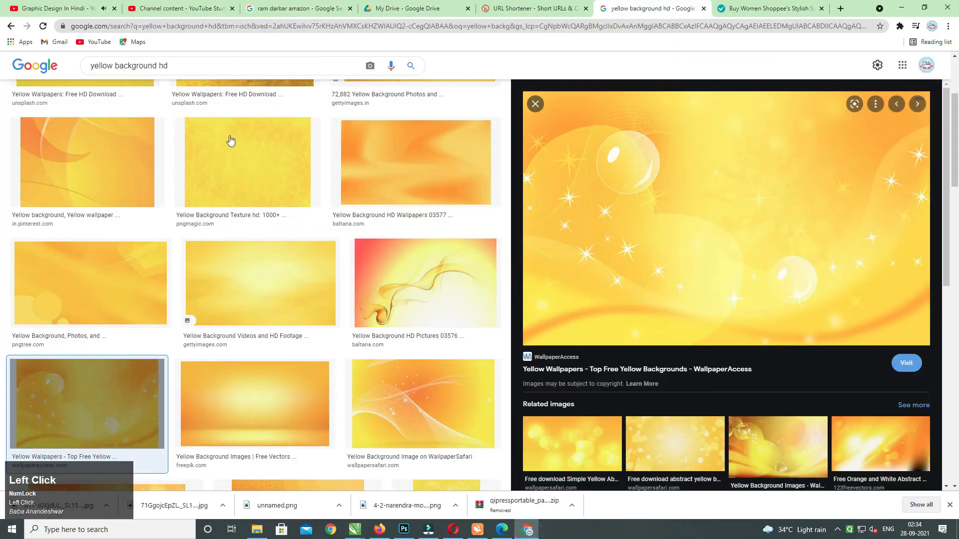
scroll(5, 172, up, 5)
drag(188, 70, 63, 79)
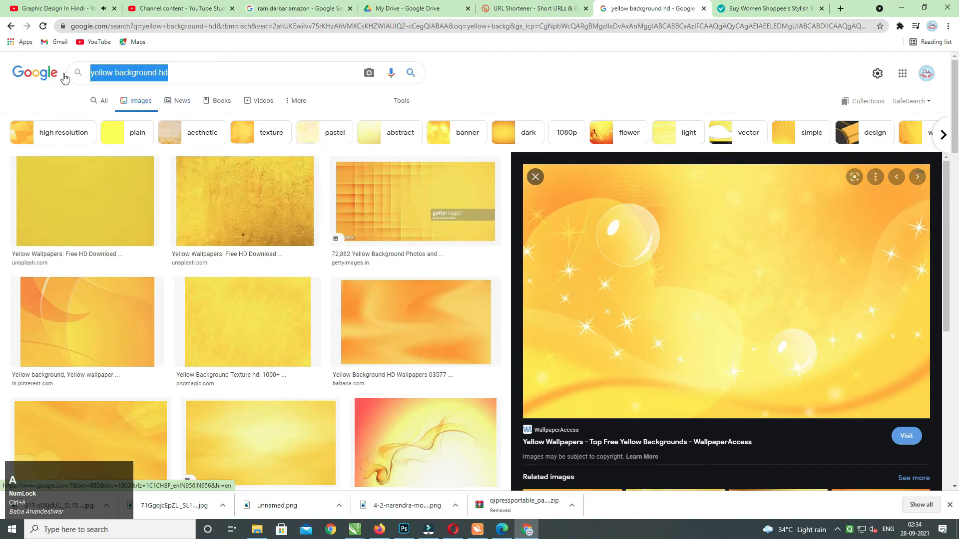
text(salwar s)
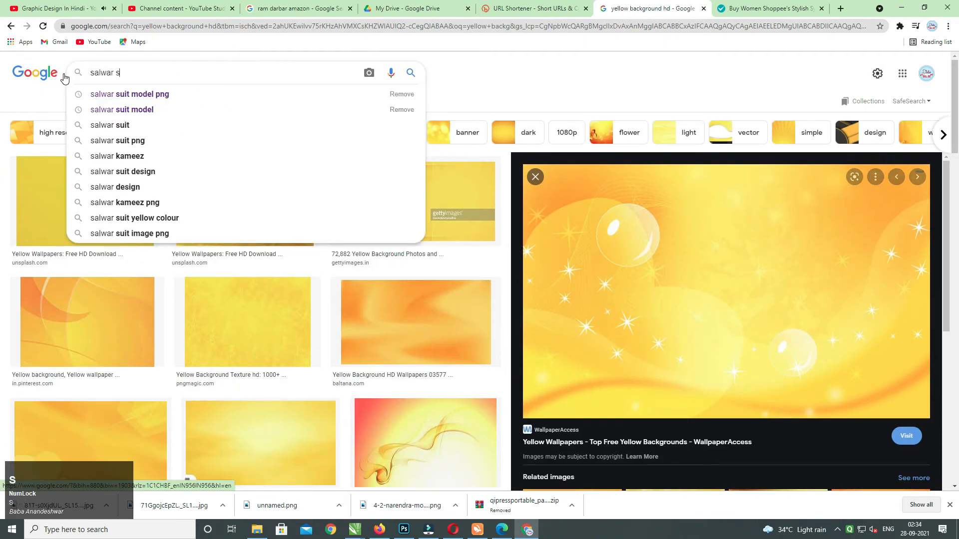
text(uite model png)
key(Return)
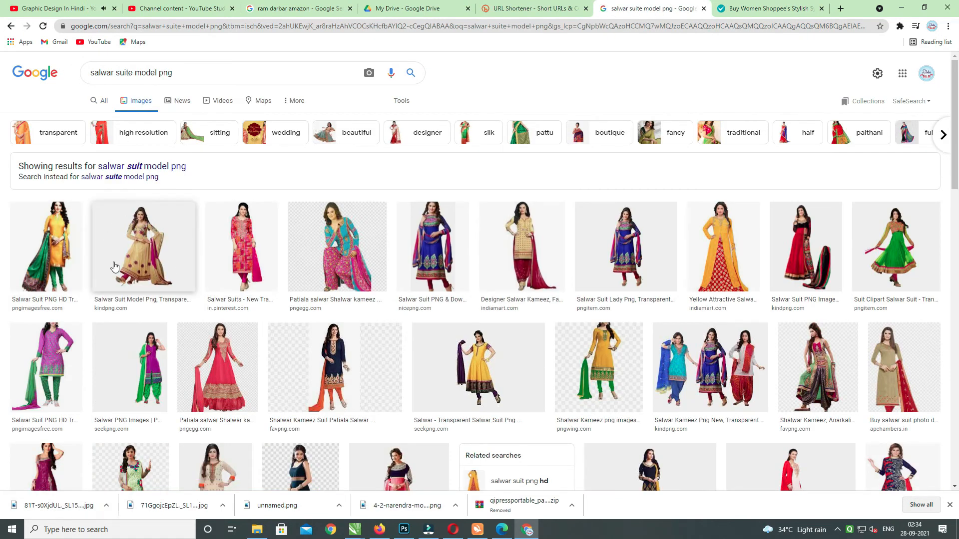
Preview the related Lehenga Suit PNG image and copy its image address.
click(102, 268)
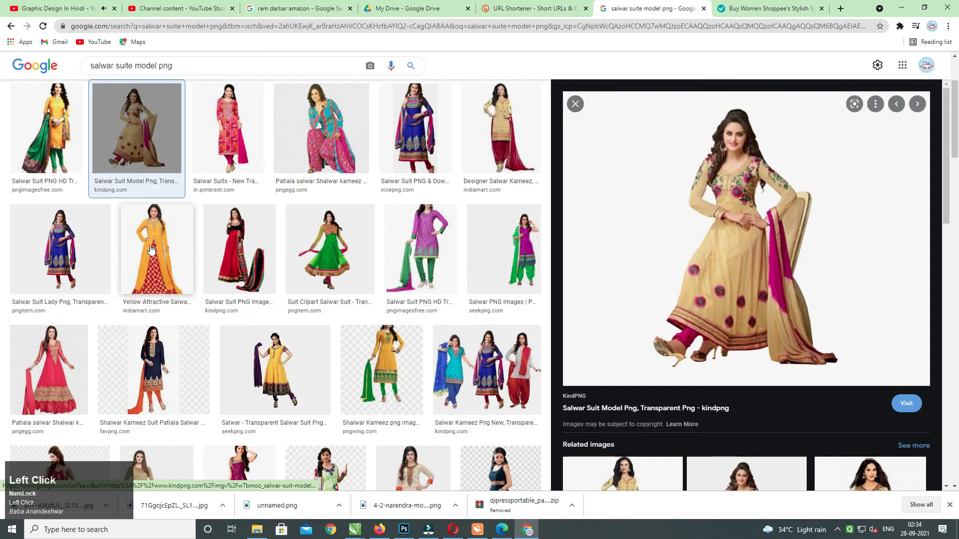
drag(944, 181, 937, 387)
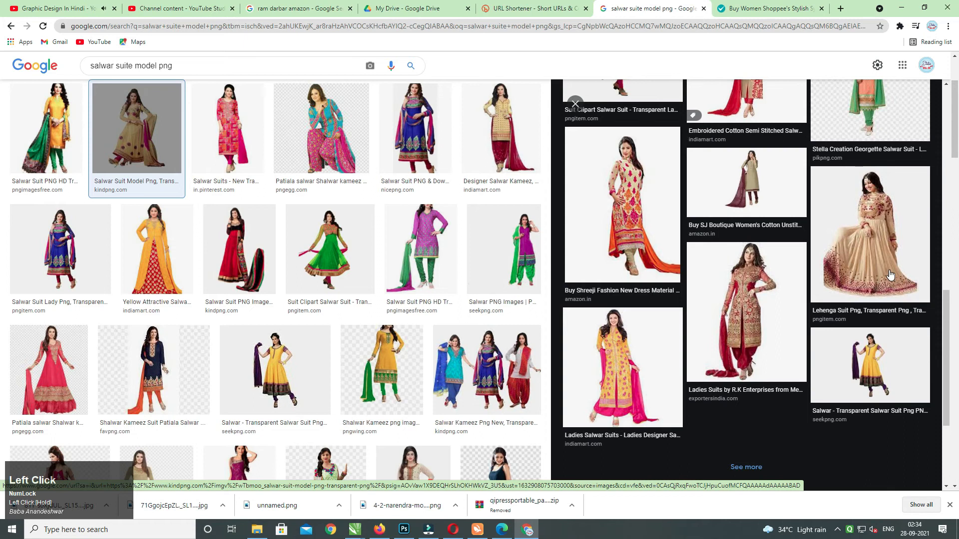
click(881, 271)
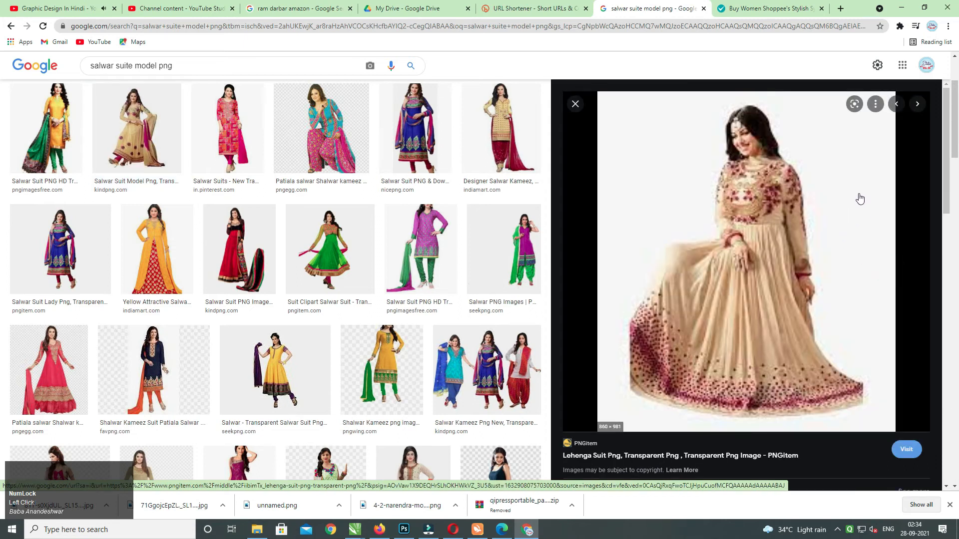
mouse_move(946, 172)
mouse_down()
mouse_move(946, 213)
mouse_move(945, 176)
mouse_up()
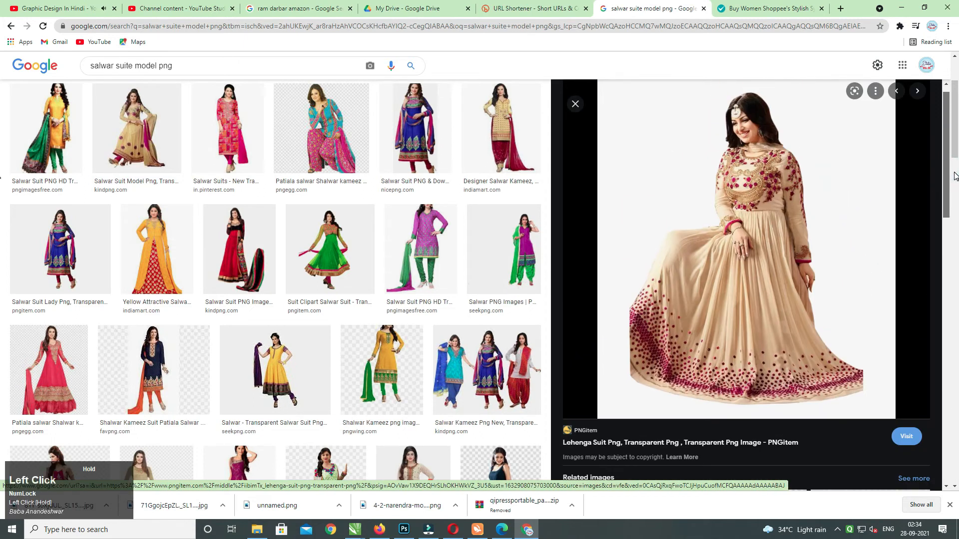
right_click(808, 184)
click(838, 312)
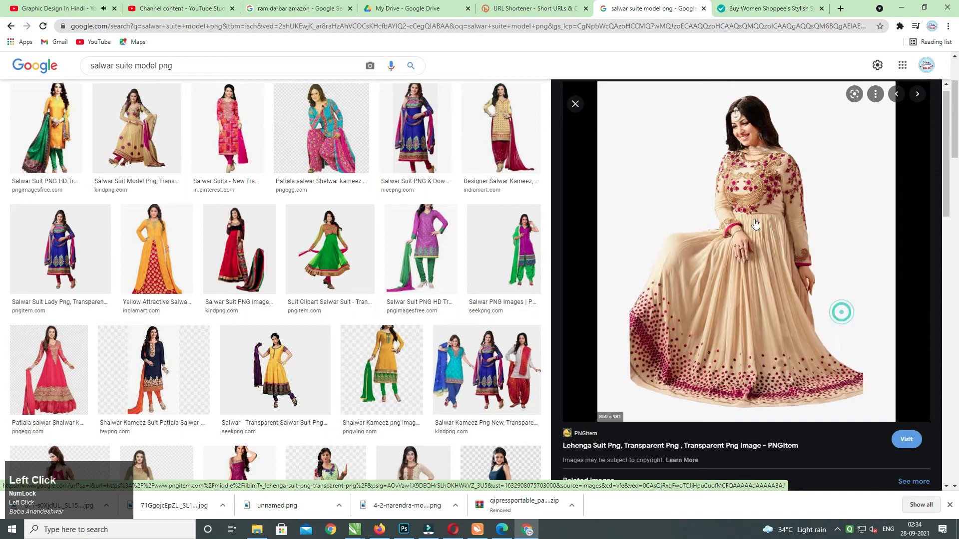
click(841, 9)
Open remove.bg, paste the lehenga image address, and download the background-removed result.
text(remove bg)
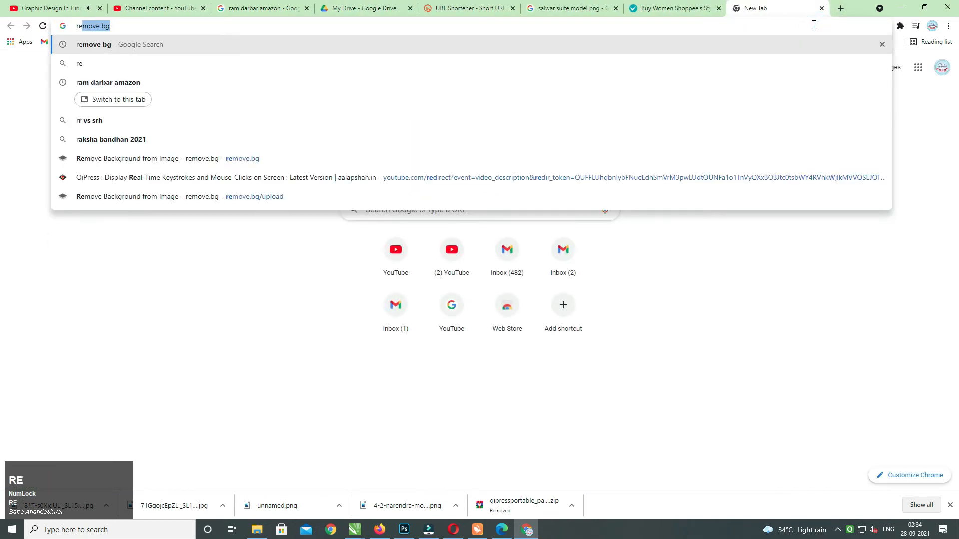
key(Return)
click(146, 219)
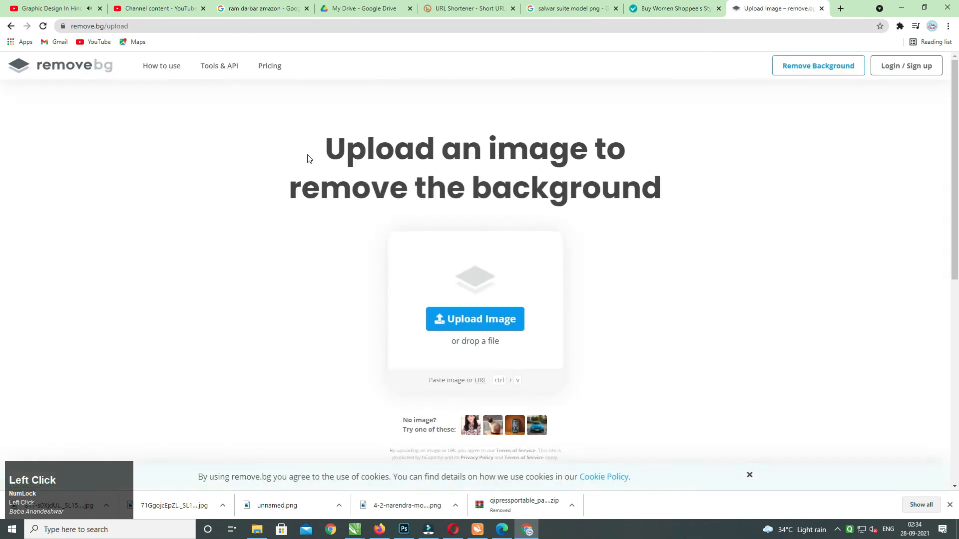
key(ctrl+v)
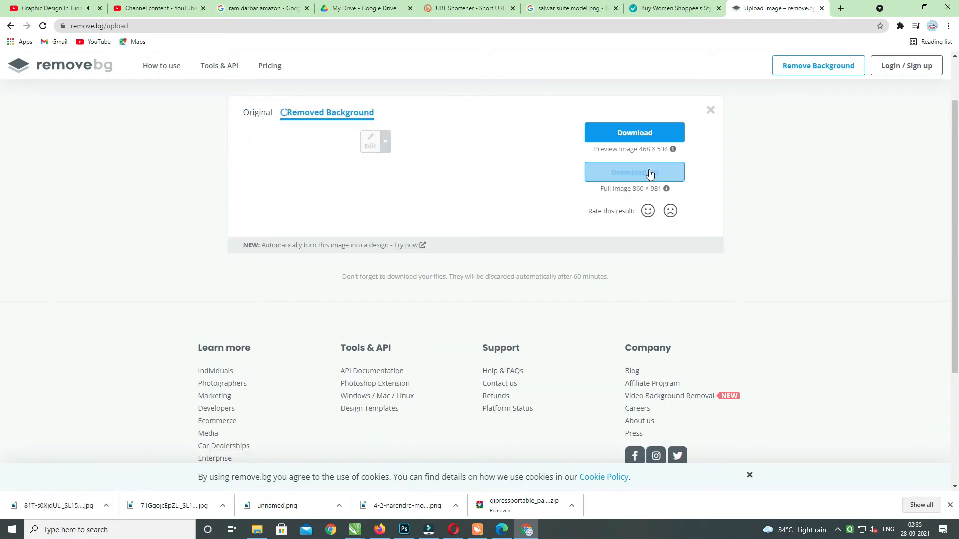
click(647, 132)
key(alt+Tab)
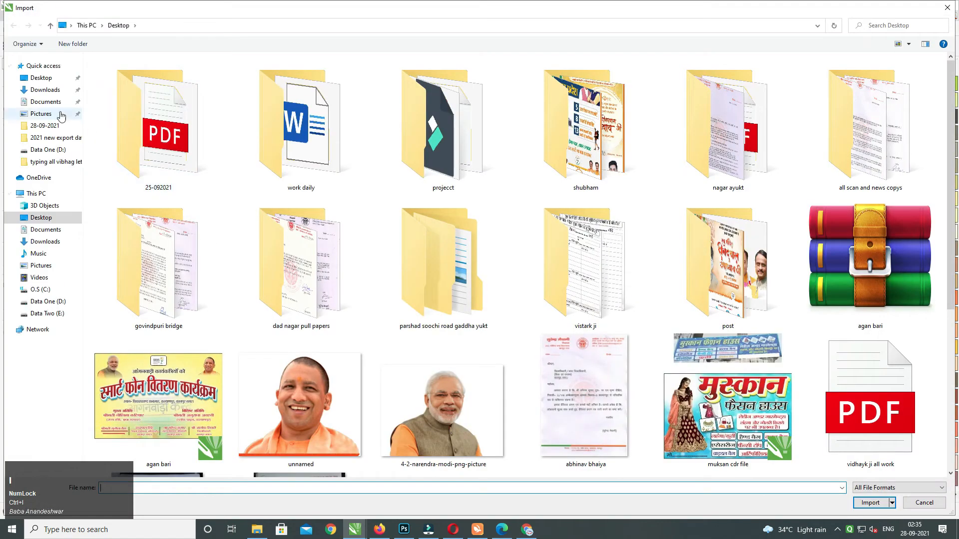
Download the remove.bg cutout and import the removebg PNG from Downloads.
click(45, 90)
click(41, 78)
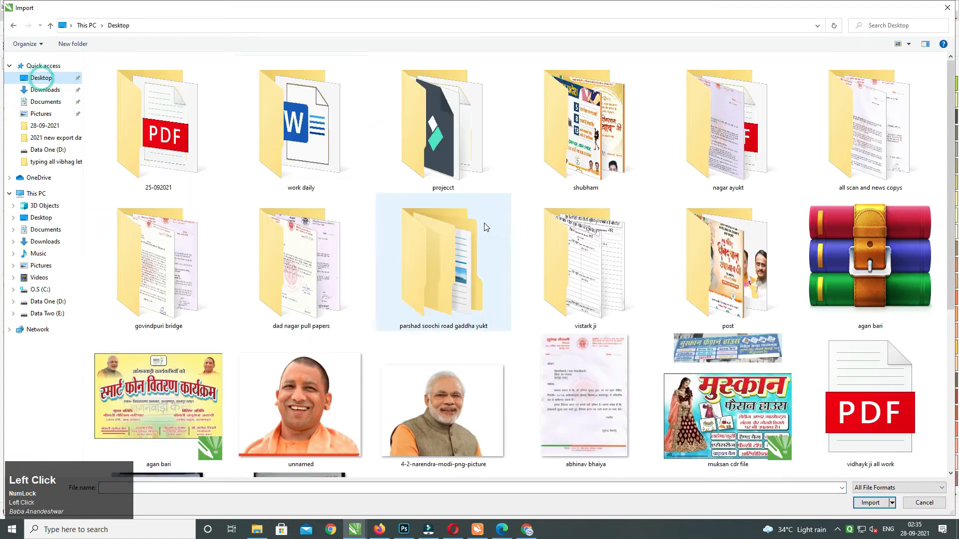
scroll(937, 181, down, 5)
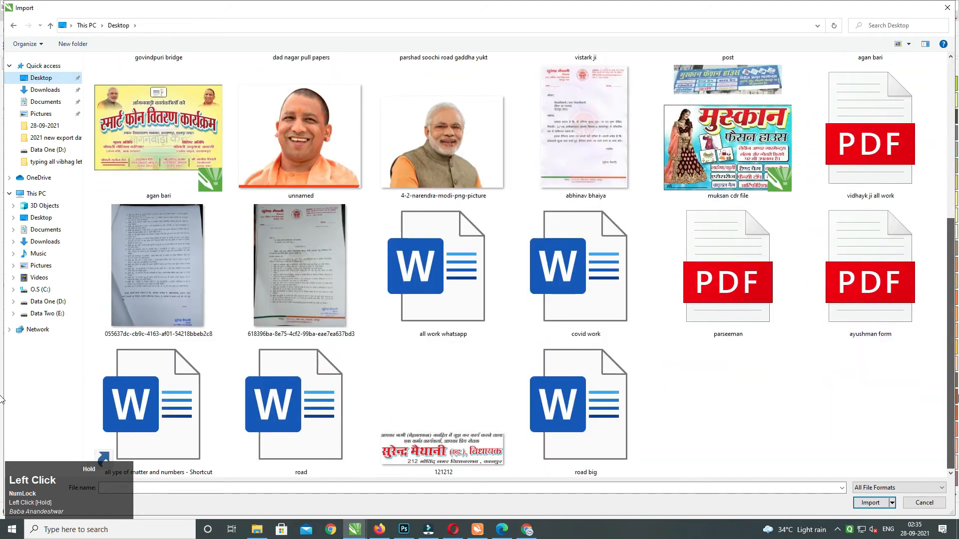
key(alt+Tab)
click(619, 192)
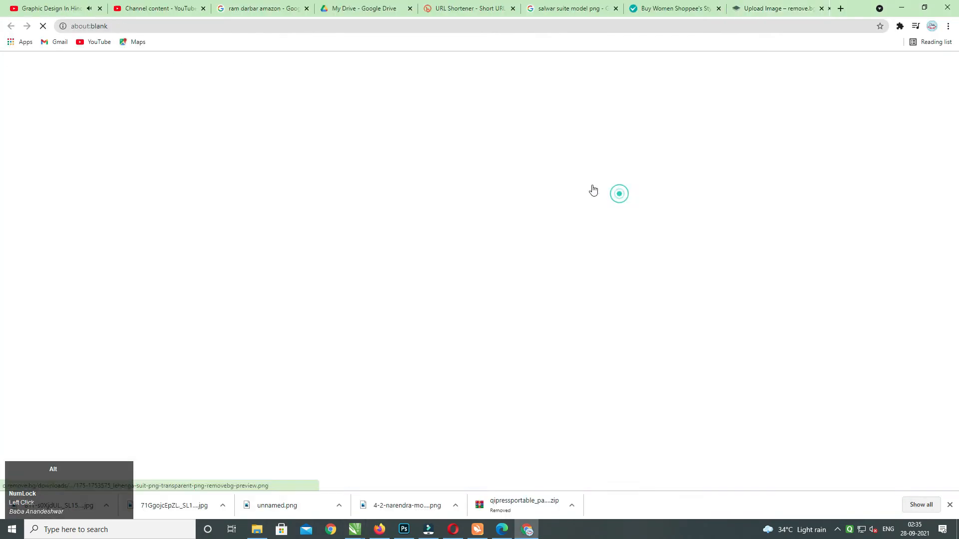
key(alt+Tab)
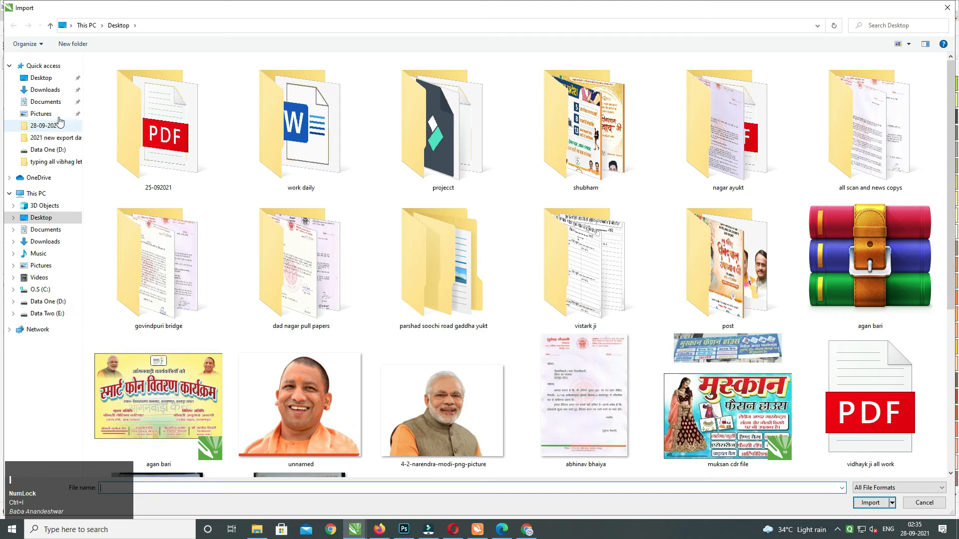
click(45, 90)
double_click(157, 143)
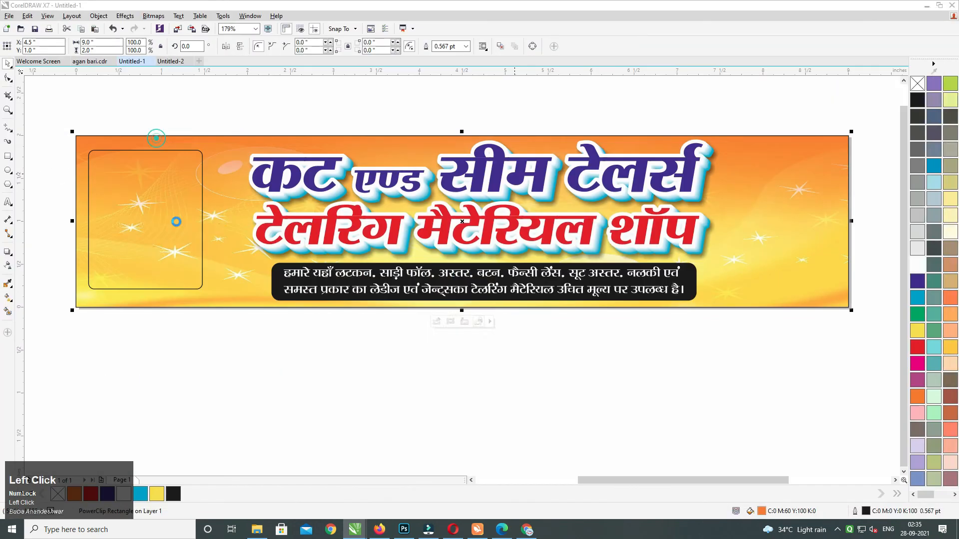
Place the lehenga model in the banner's left box, adjust its position and size, then cut it.
drag(92, 157, 223, 297)
drag(156, 243, 167, 250)
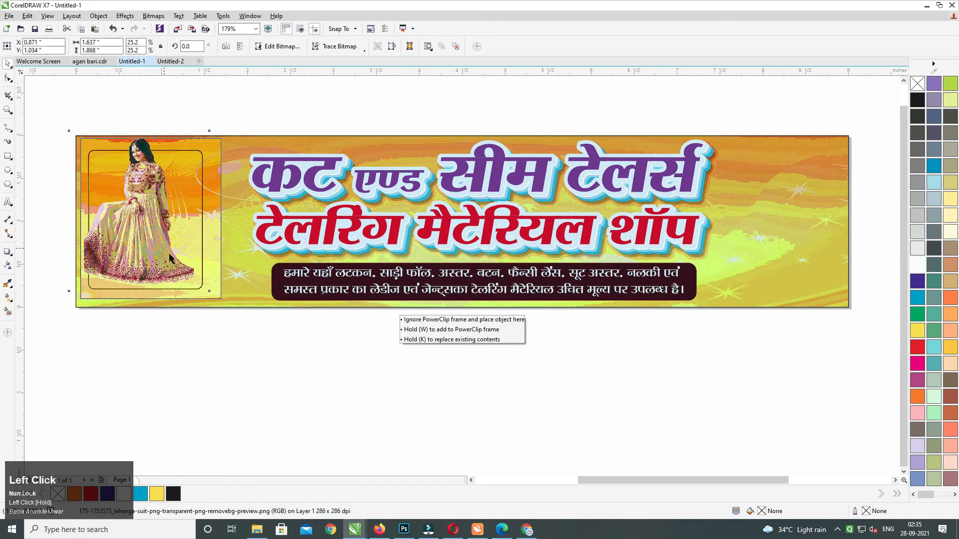
drag(224, 302, 228, 318)
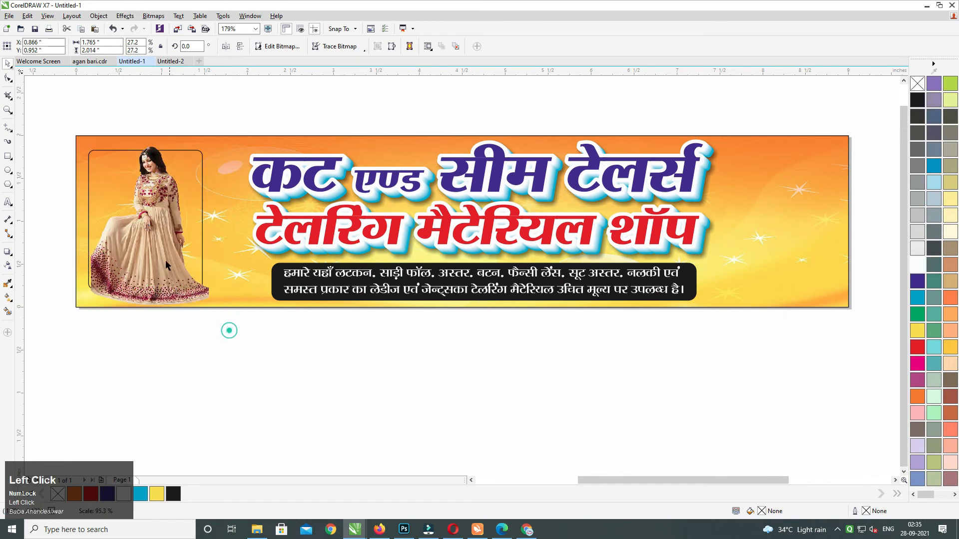
key(ctrl+x)
click(190, 177)
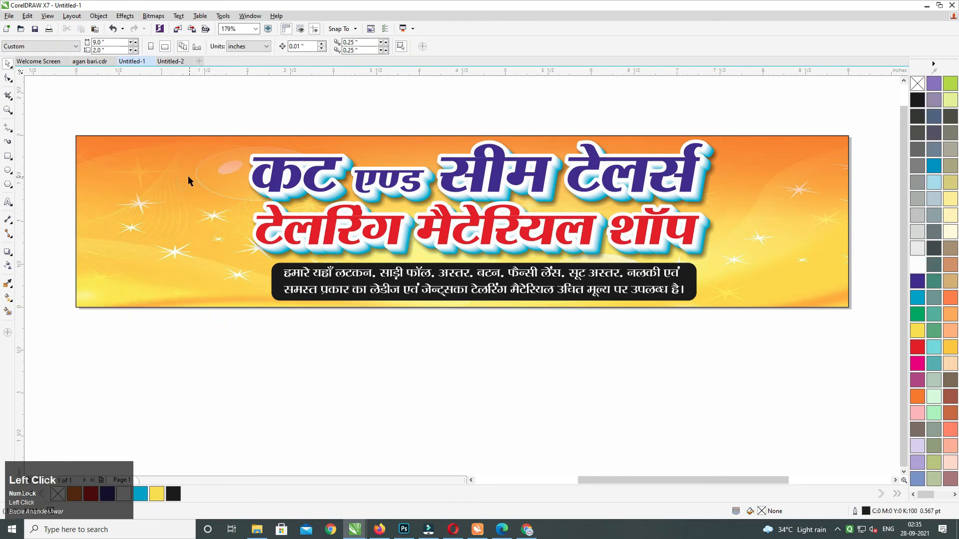
Paste the model back and draw a yellow-filled ellipse near the banner's top-left corner.
key(ctrl+v)
middle_click(198, 211)
click(8, 171)
drag(84, 166, 146, 222)
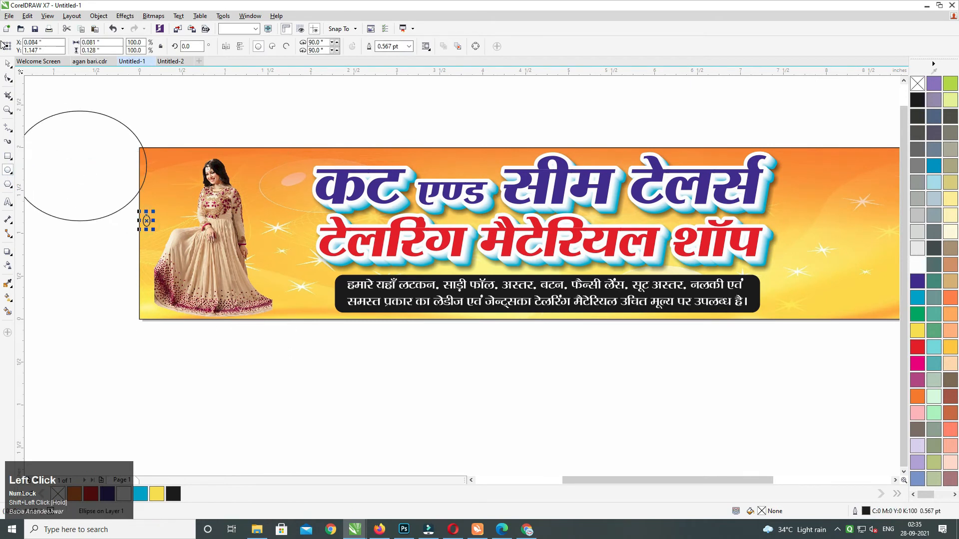
key(ctrl+z)
click(142, 172)
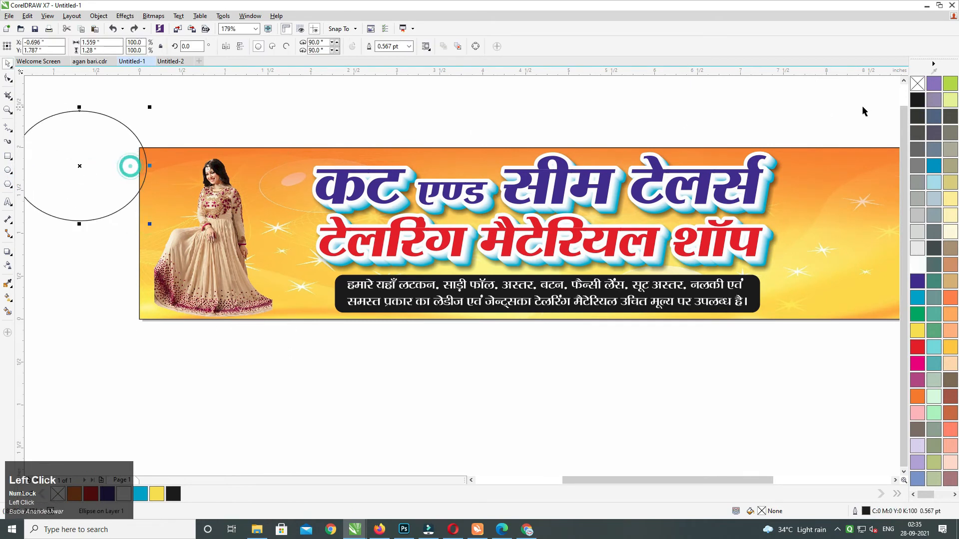
click(917, 270)
middle_click(486, 210)
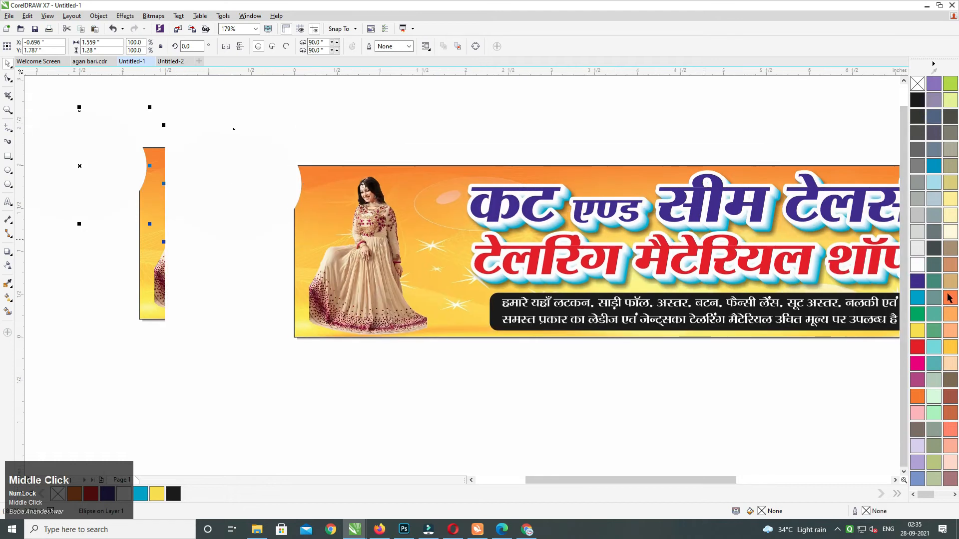
click(949, 348)
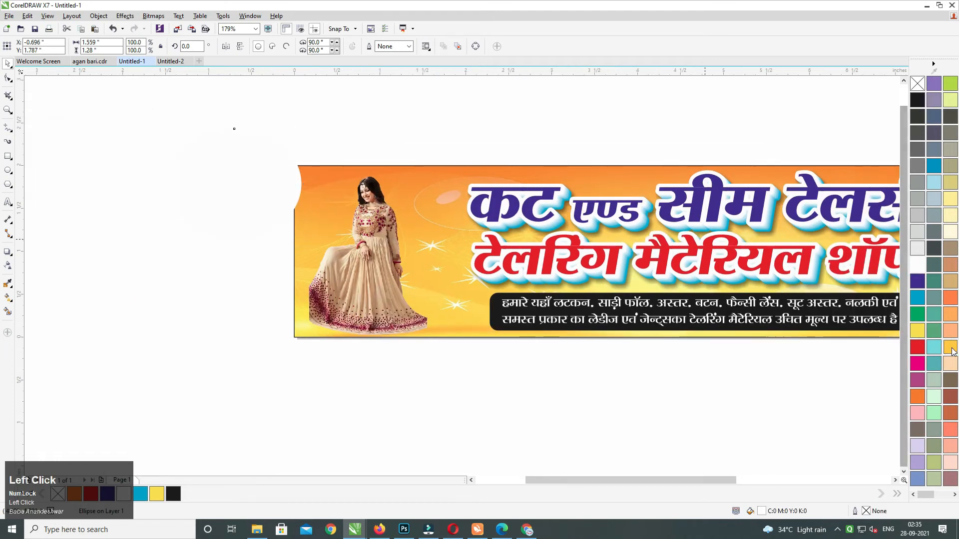
click(951, 348)
click(917, 330)
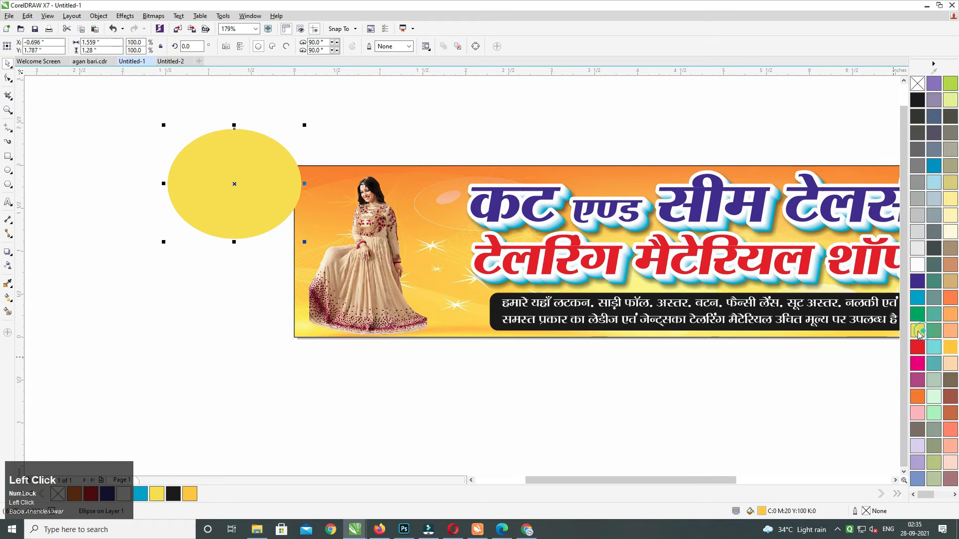
Convert the yellow ellipse to a bitmap and blur it into a soft glow.
click(154, 17)
click(174, 28)
key(Return)
click(395, 129)
click(213, 180)
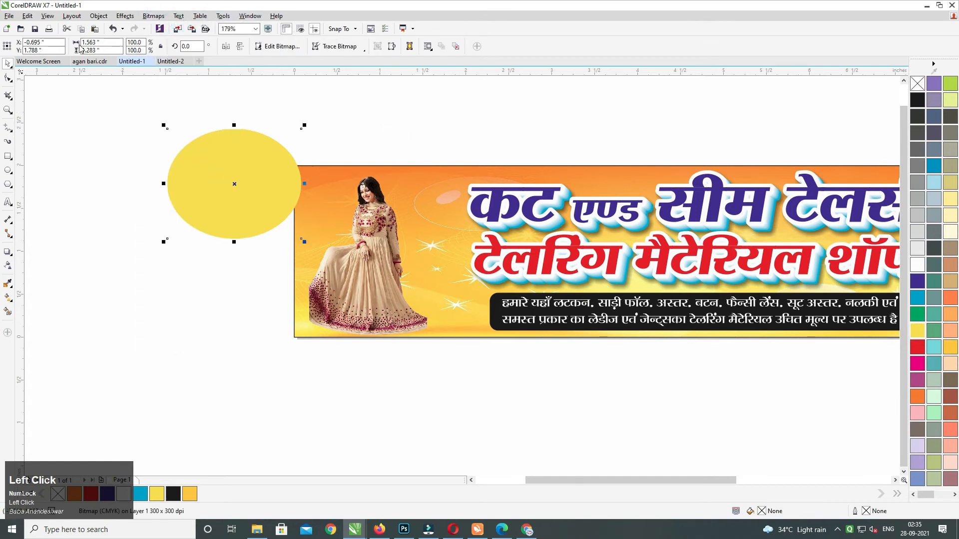
click(147, 20)
mouse_move(188, 228)
click(274, 249)
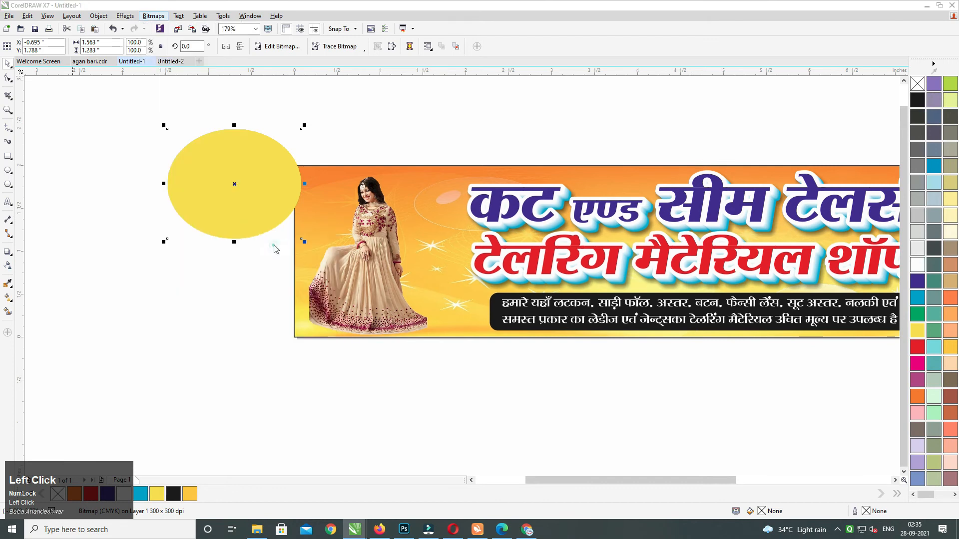
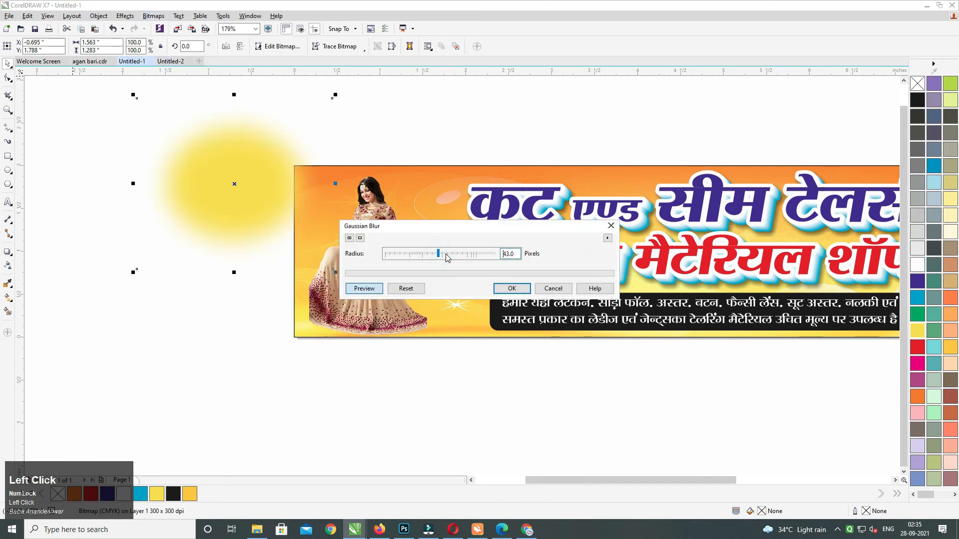
Apply the Gaussian blur, then move, enlarge and send the yellow glow behind the model.
click(524, 293)
drag(257, 210, 383, 248)
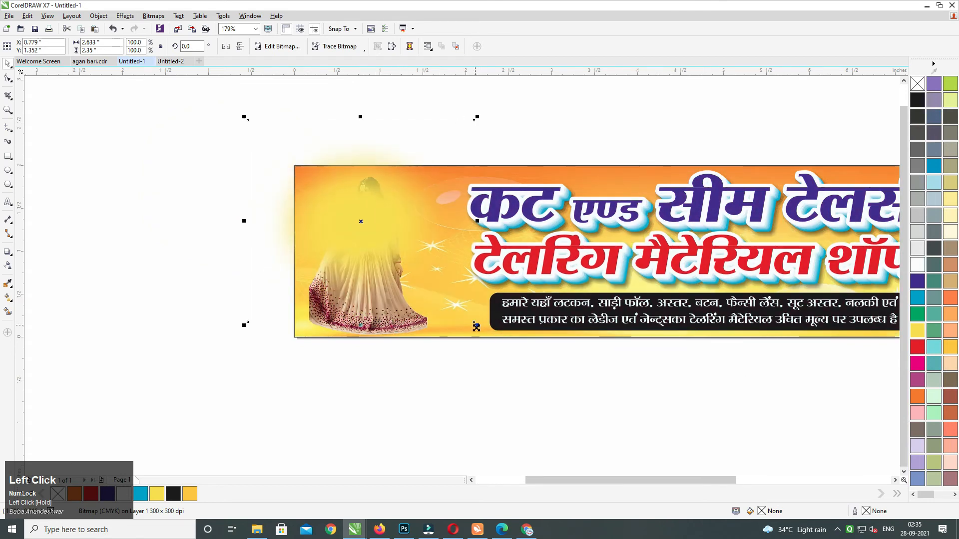
drag(482, 329, 501, 346)
mouse_move(391, 249)
mouse_down()
mouse_move(406, 258)
mouse_move(387, 248)
mouse_up()
key(ctrl+x)
key(ctrl+v)
key(ctrl+Page_Down)
drag(510, 360, 532, 378)
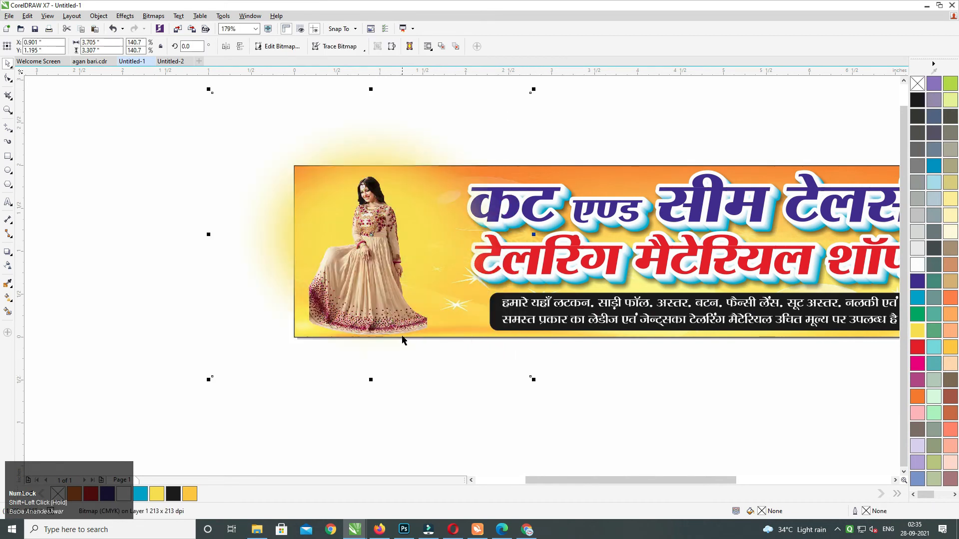
Select the model together with the blurred glow and cut them both.
drag(225, 406, 564, 113)
key(Delete)
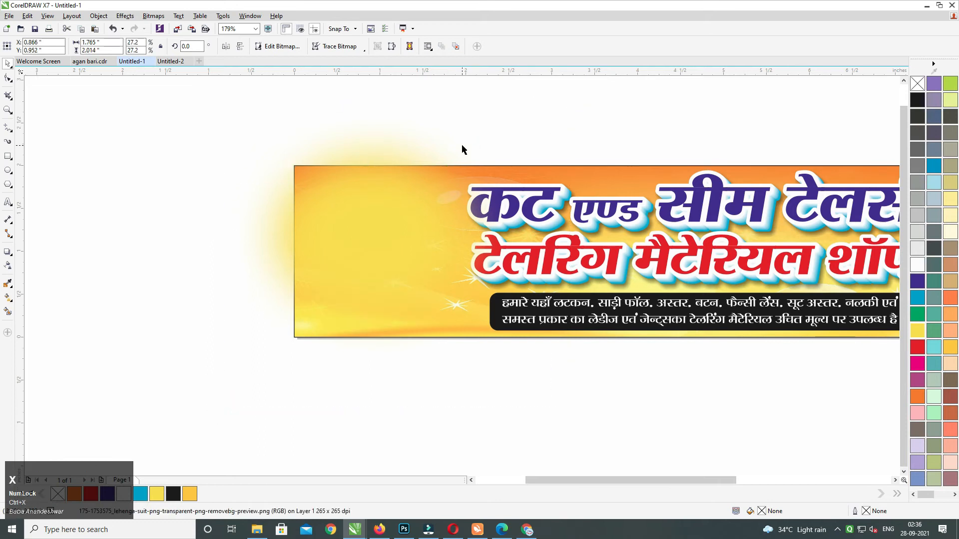
key(ctrl+z)
shift+click(454, 127)
key(ctrl+x)
Open the banner's PowerClip contents, bring the whole banner into view and select its frame.
ctrl+click(413, 173)
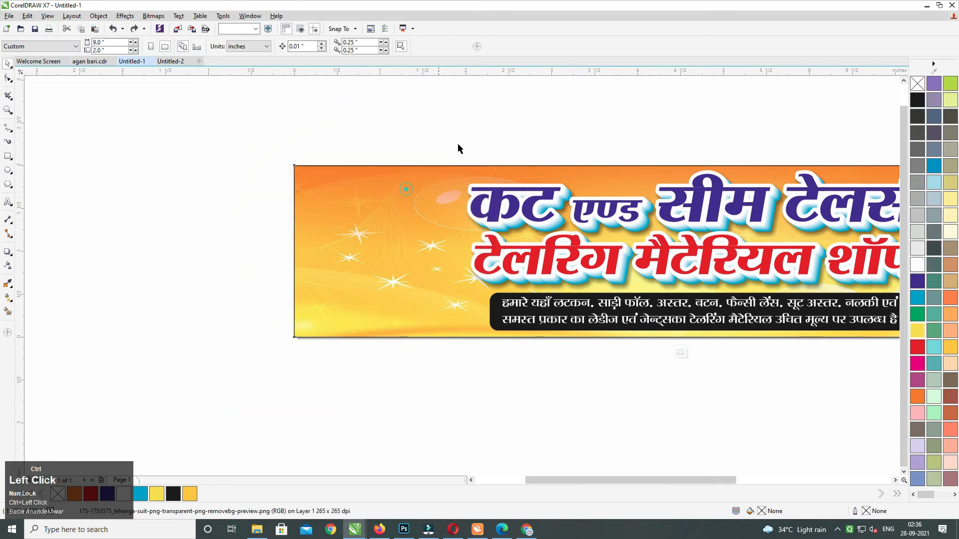
click(583, 125)
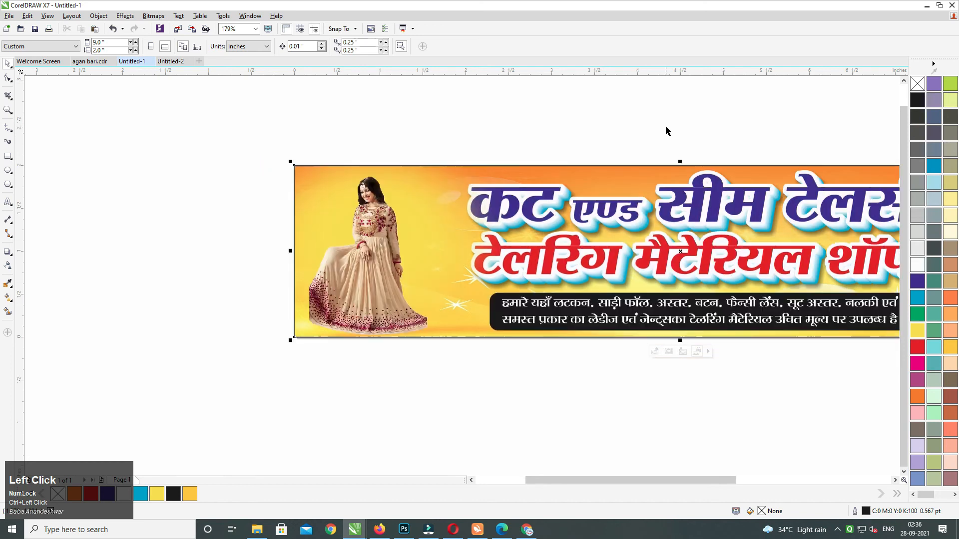
middle_click(665, 126)
click(570, 141)
middle_click(636, 194)
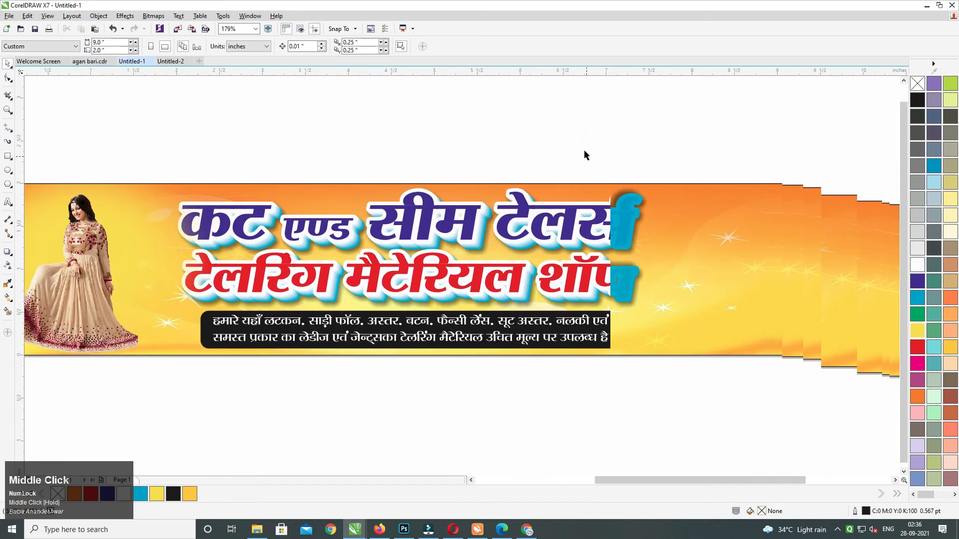
drag(146, 138, 605, 364)
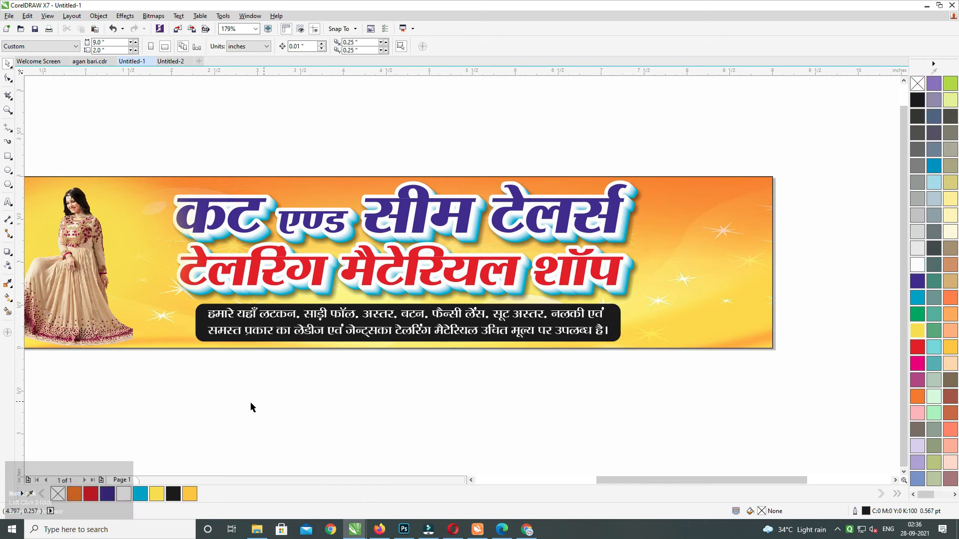
middle_click(287, 355)
ctrl+click(317, 309)
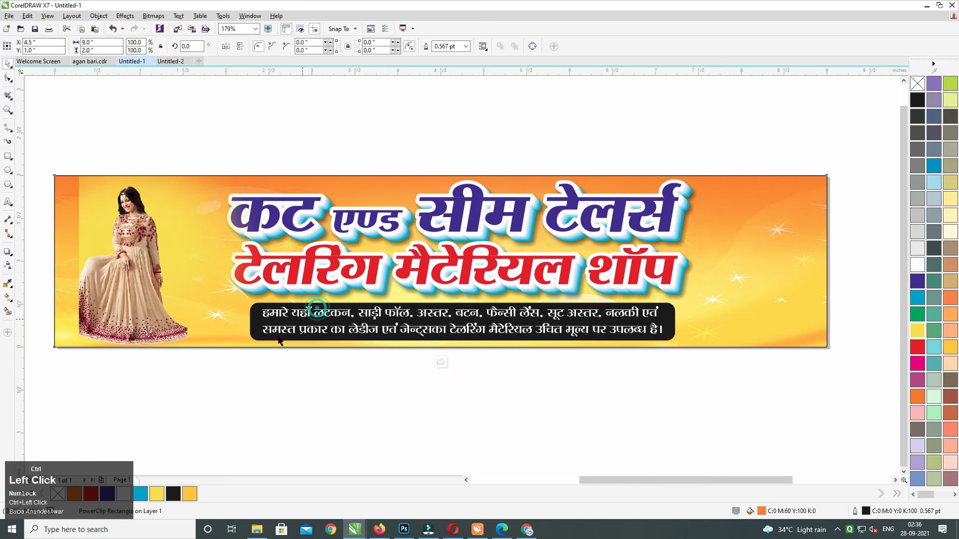
Widen the heading and caption group across the banner and bring it to the front.
key(ctrl+z)
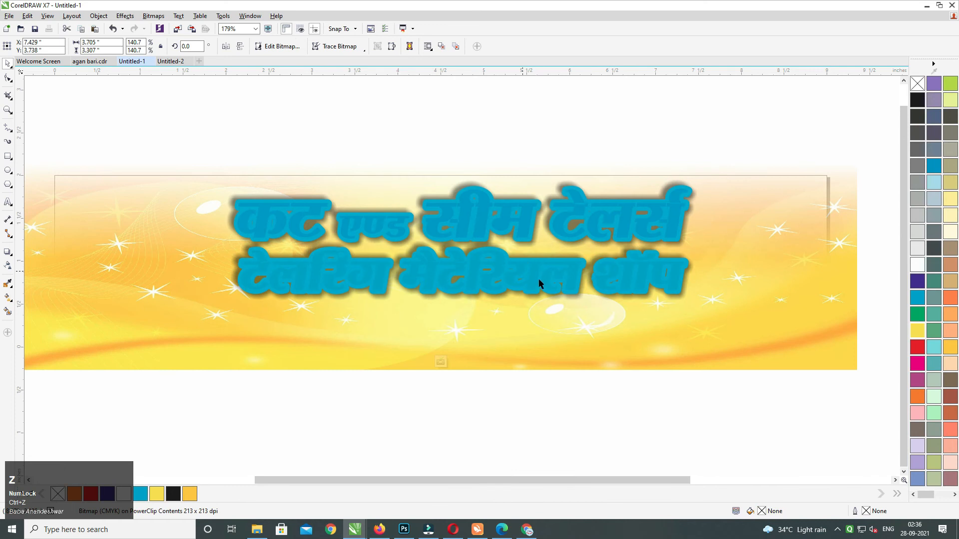
drag(767, 430, 194, 114)
drag(701, 261, 709, 259)
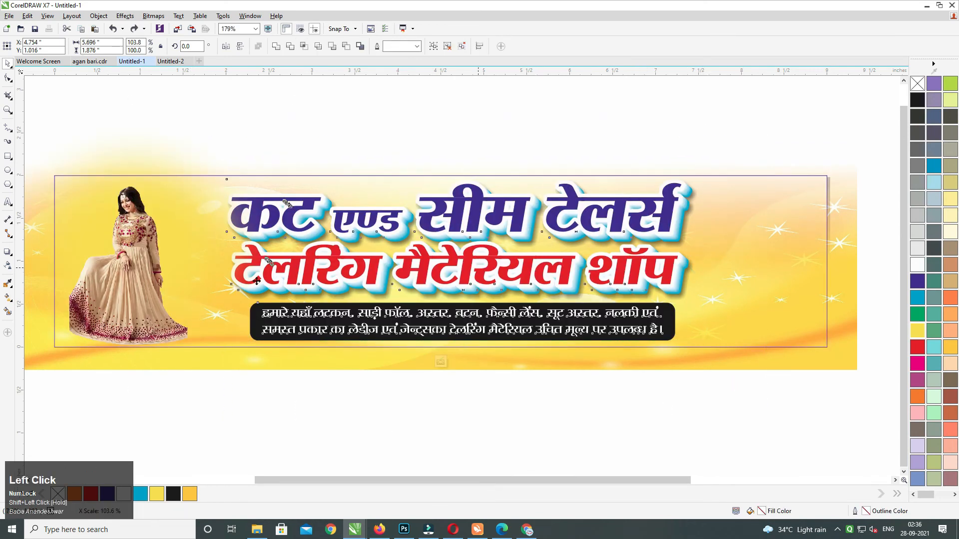
drag(213, 260, 195, 259)
key(shift+Page_Up)
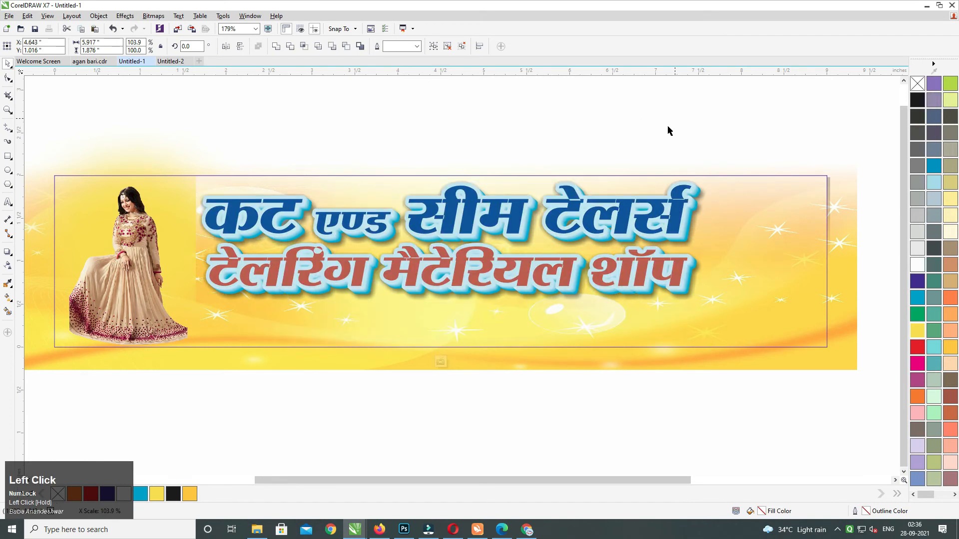
ctrl+click(736, 138)
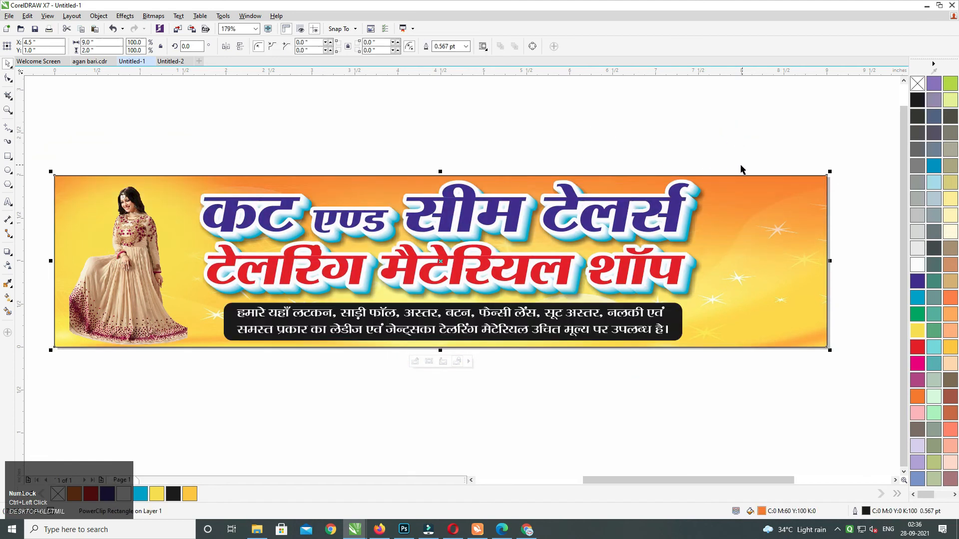
Reopen the banner's PowerClip contents to work on the model image.
middle_click(737, 164)
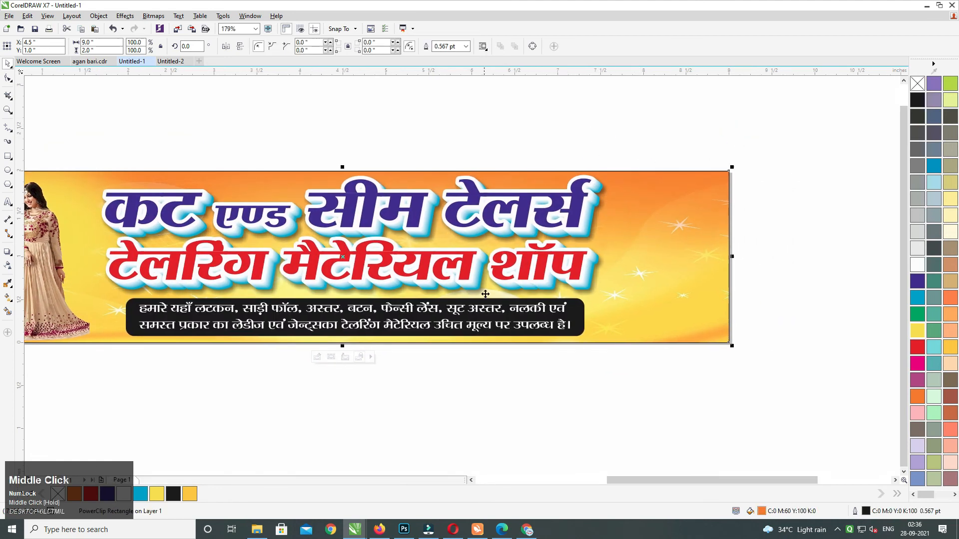
click(306, 392)
ctrl+click(115, 242)
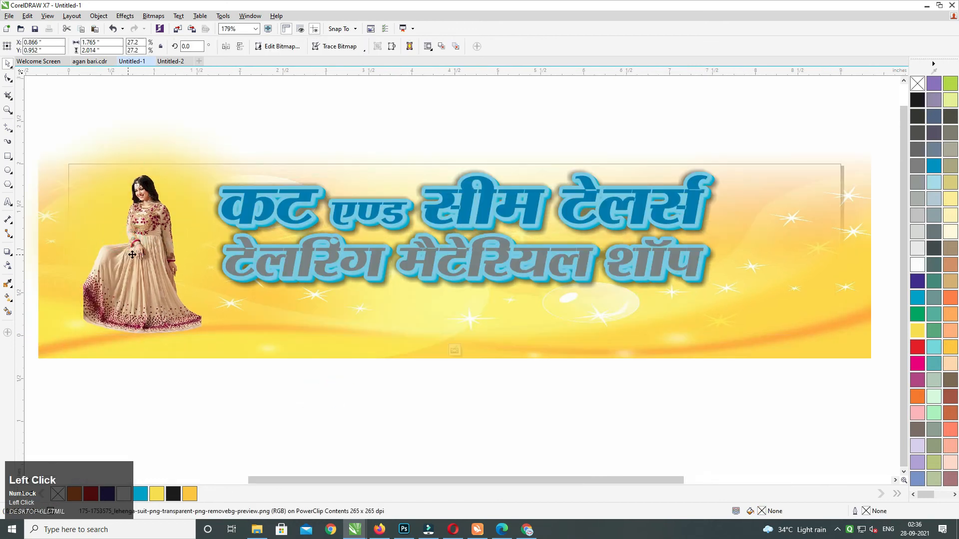
drag(132, 255, 206, 290)
key(ctrl+z)
Give the model a drop shadow with opacity 65 and feather 5, then break it apart.
click(8, 252)
click(210, 245)
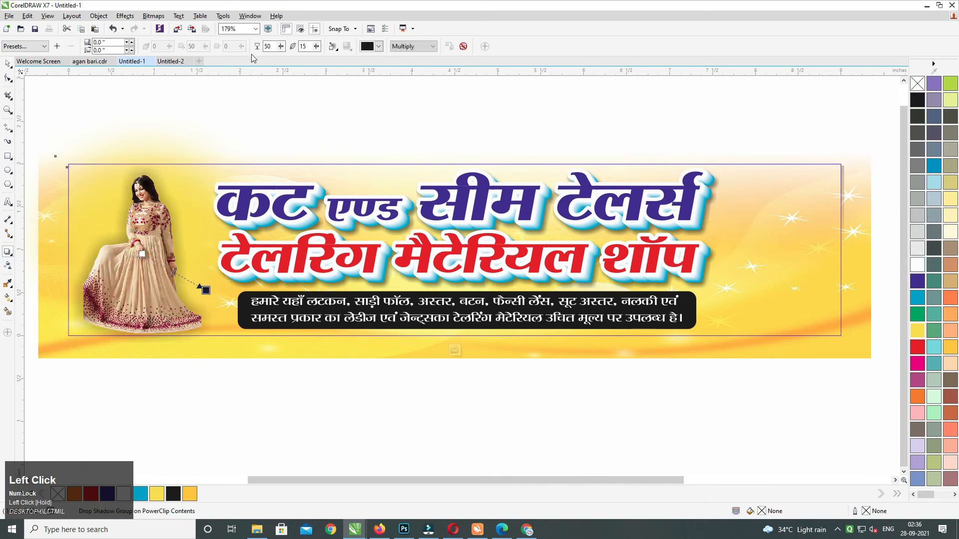
text(65)
key(Tab)
text(5)
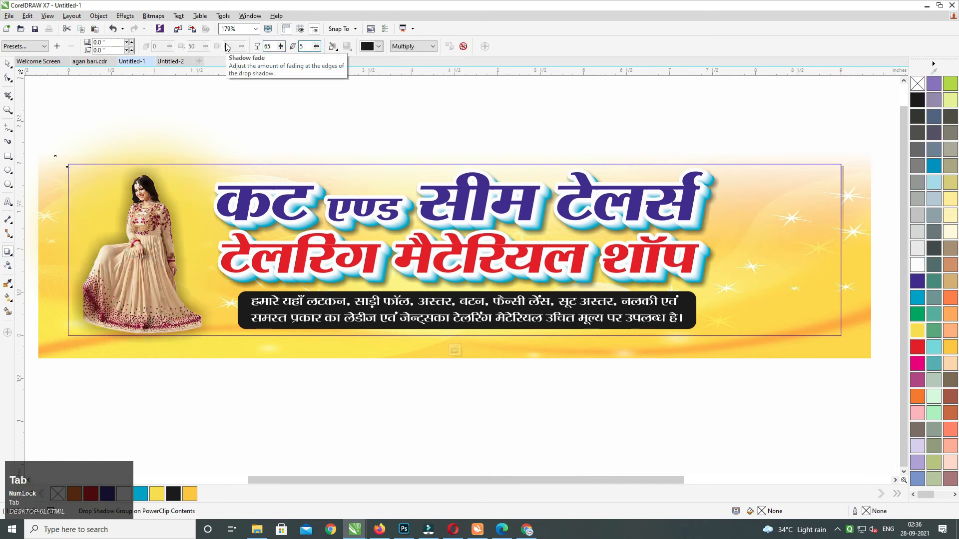
drag(206, 294, 220, 299)
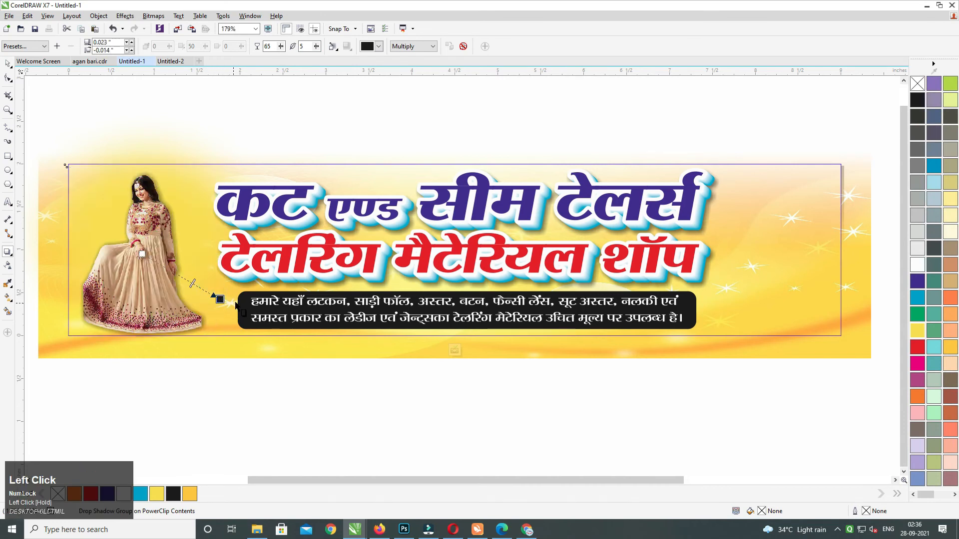
key(ctrl+k)
click(7, 63)
ctrl+click(519, 428)
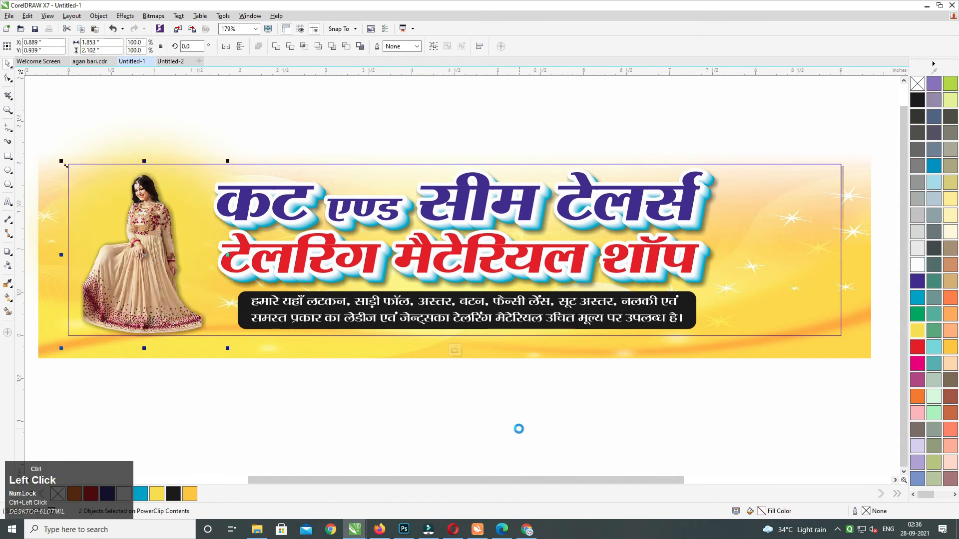
drag(636, 427, 560, 415)
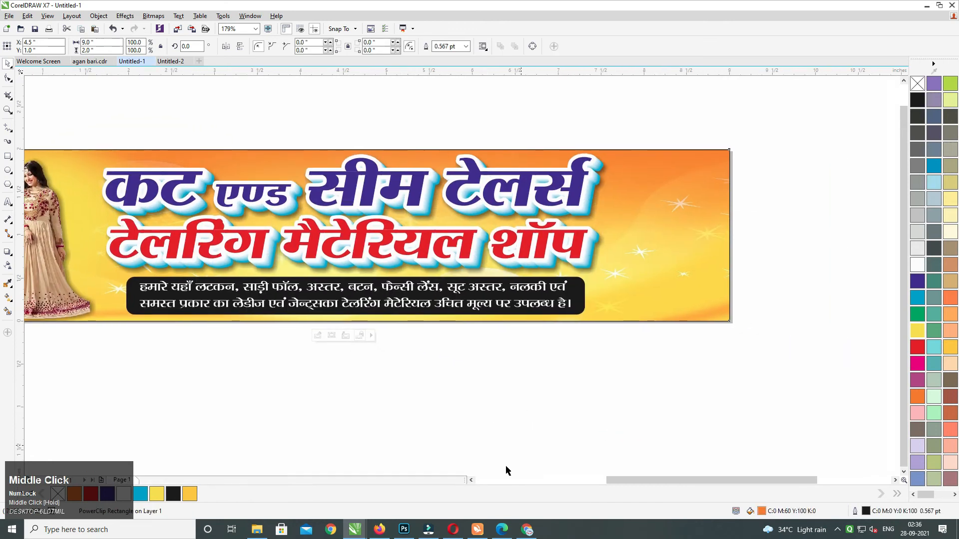
Search Google Images in Chrome for 'tailors materials'.
mouse_move(530, 534)
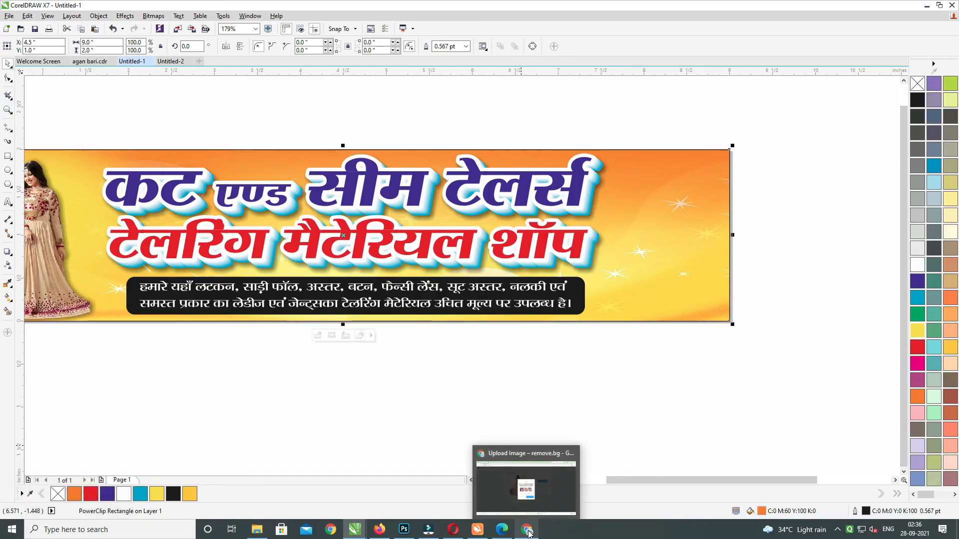
click(522, 492)
click(604, 5)
triple_click(253, 69)
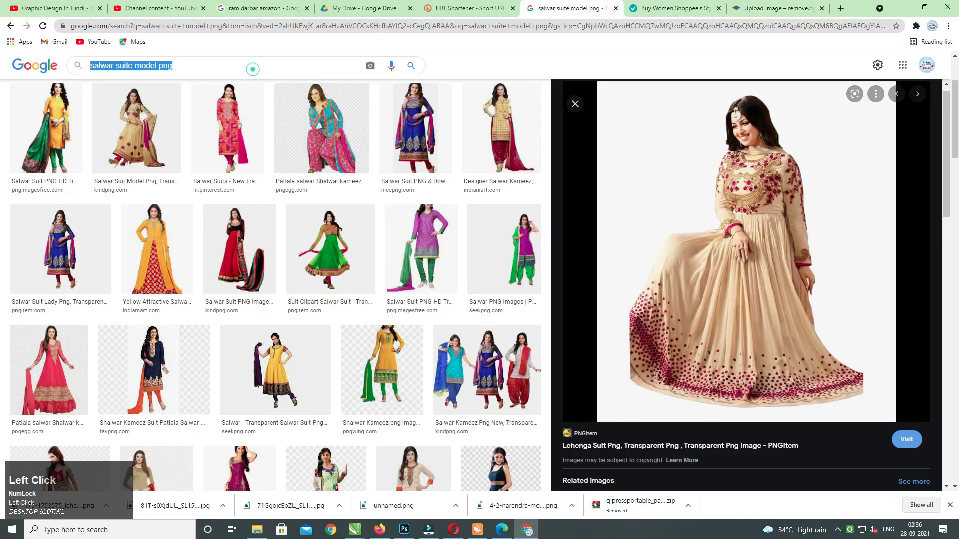
text(tailors )
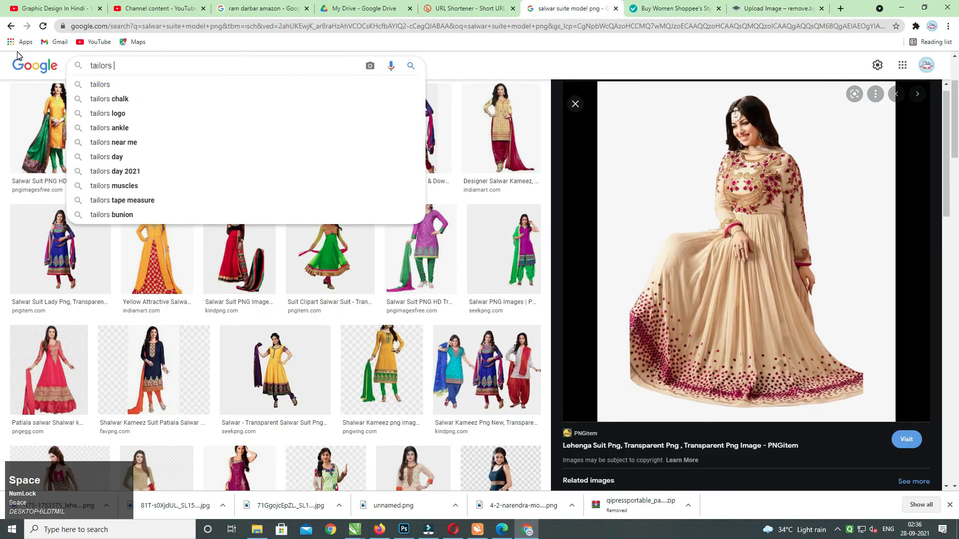
text(maat)
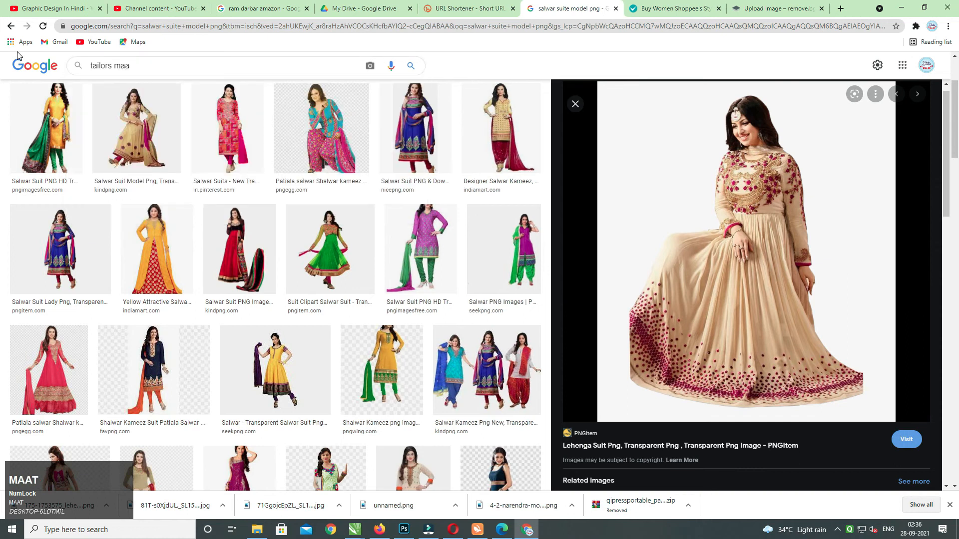
key(BackSpace)
key(Down)
key(Down)
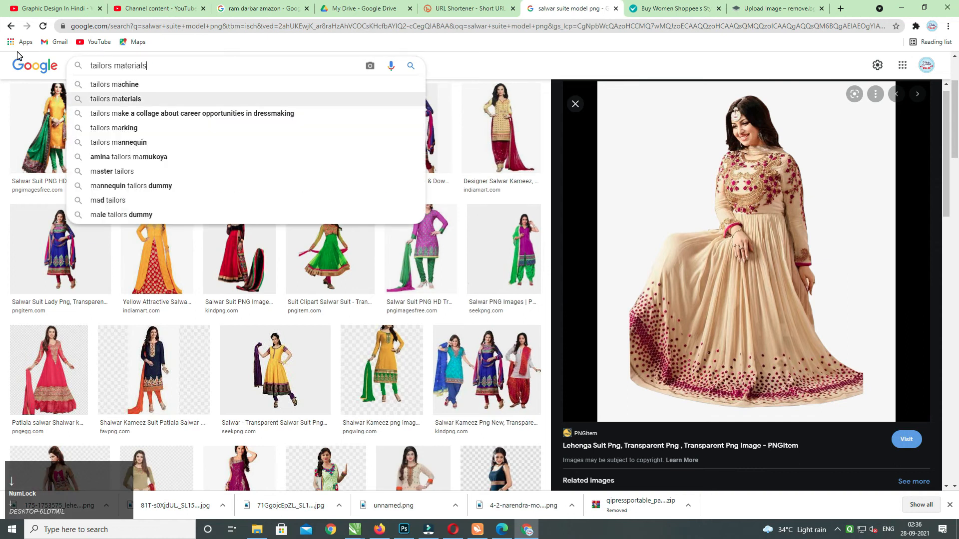
key(Return)
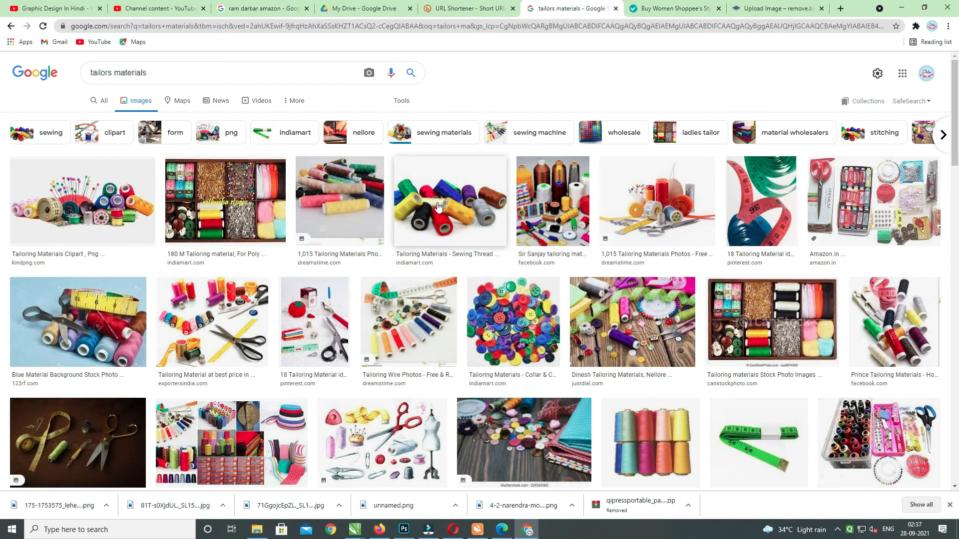
Copy the flat sewing-and-tailoring icons image and return to CorelDRAW.
click(389, 433)
right_click(759, 184)
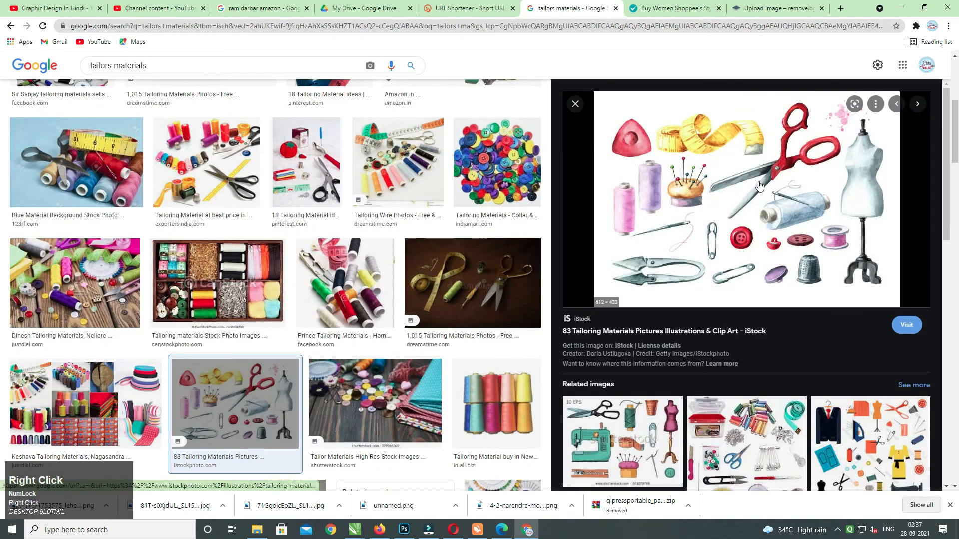
click(793, 298)
key(alt+Tab)
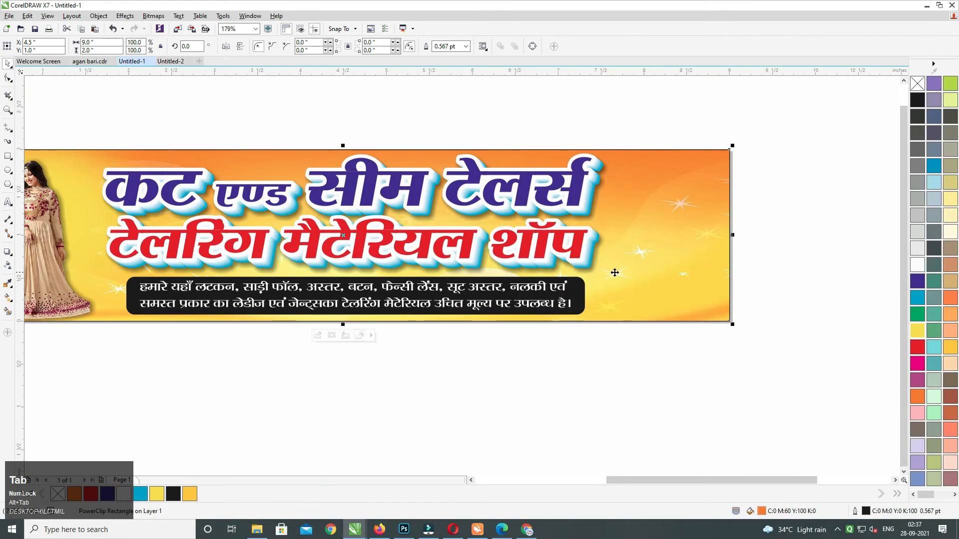
key(alt+Tab)
click(851, 449)
right_click(791, 216)
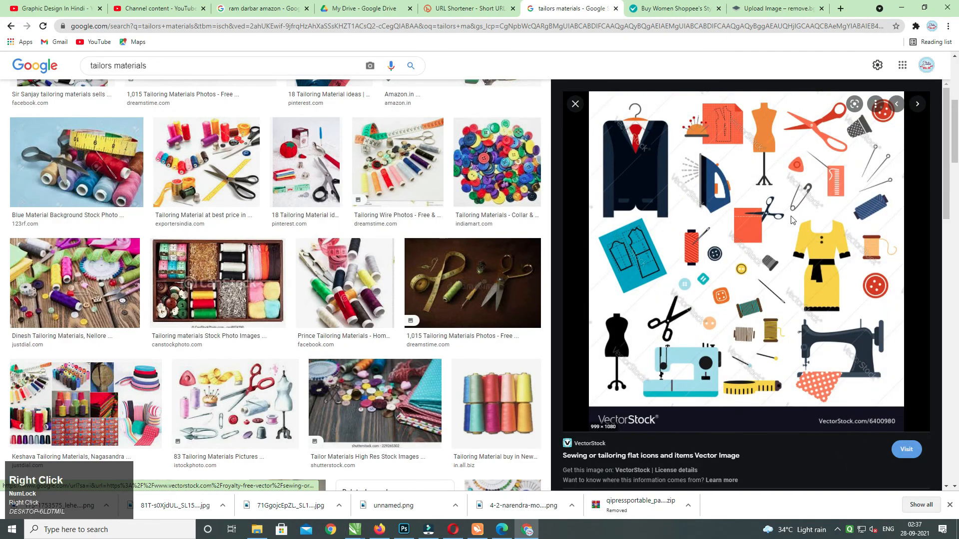
click(828, 338)
key(alt+Tab)
middle_click(642, 305)
Paste the sewing-items image and shrink it to about a fifth of its size.
key(ctrl+v)
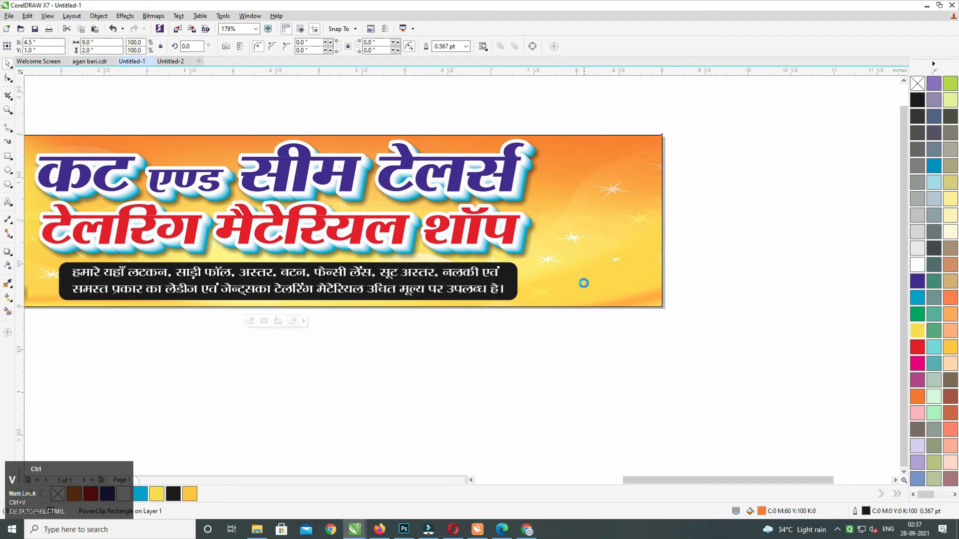
key(F4)
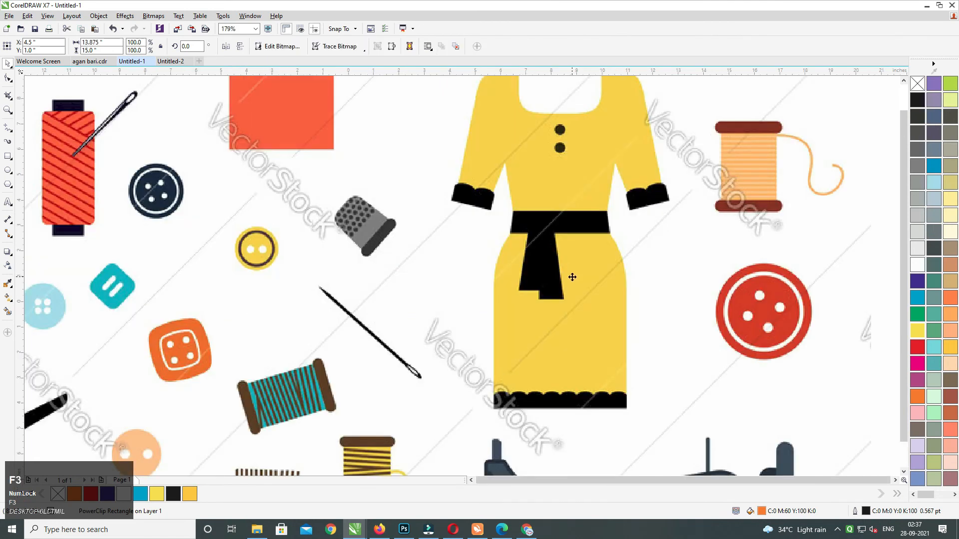
scroll(565, 271, down, 2)
click(693, 219)
click(579, 225)
drag(582, 222, 548, 261)
drag(618, 237, 433, 316)
key(shift+F2)
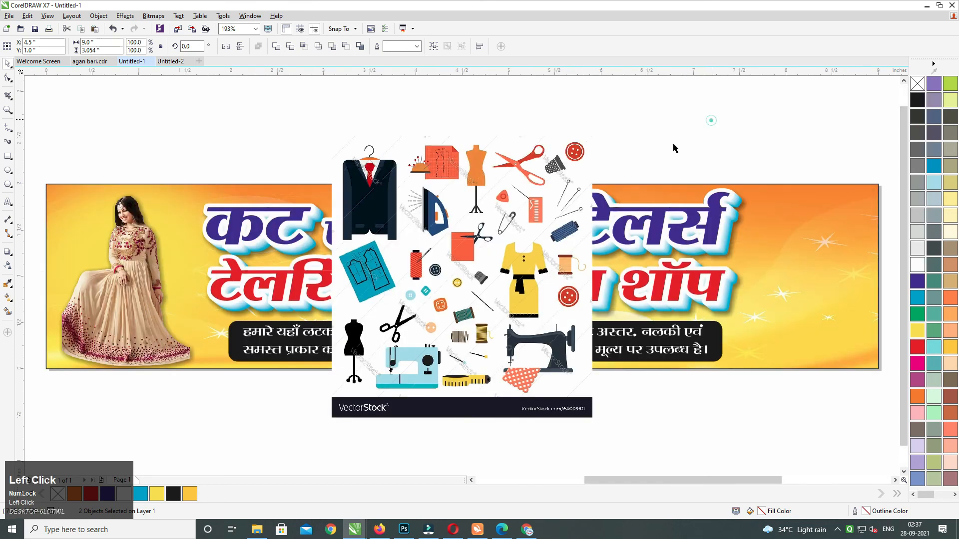
Move the image onto the banner's right end and crop off its bottom watermark strip.
drag(584, 145, 785, 168)
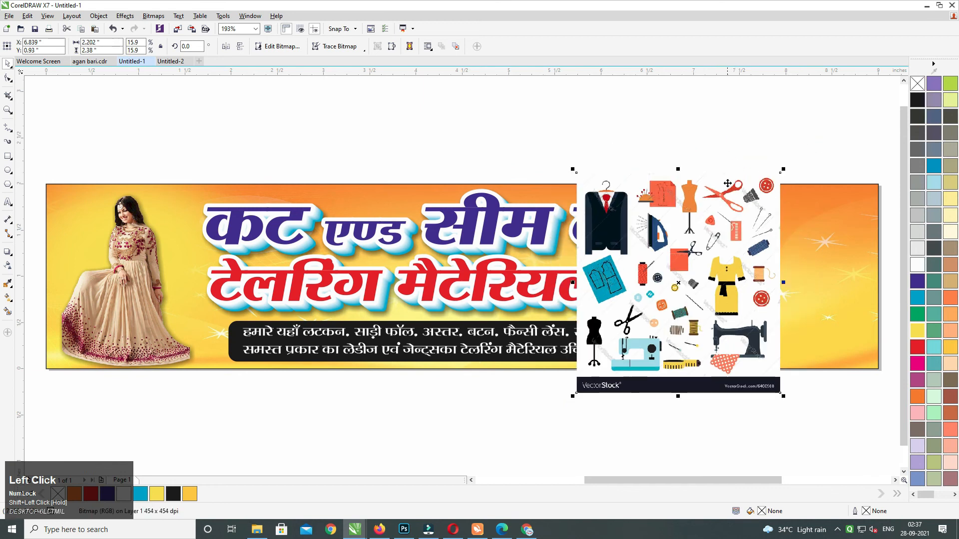
drag(734, 209, 619, 211)
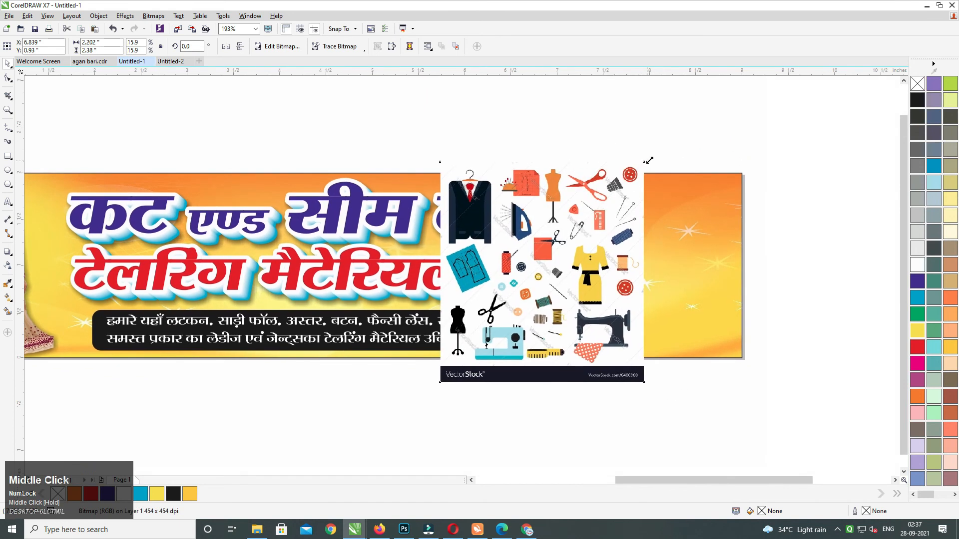
drag(648, 160, 637, 168)
click(7, 79)
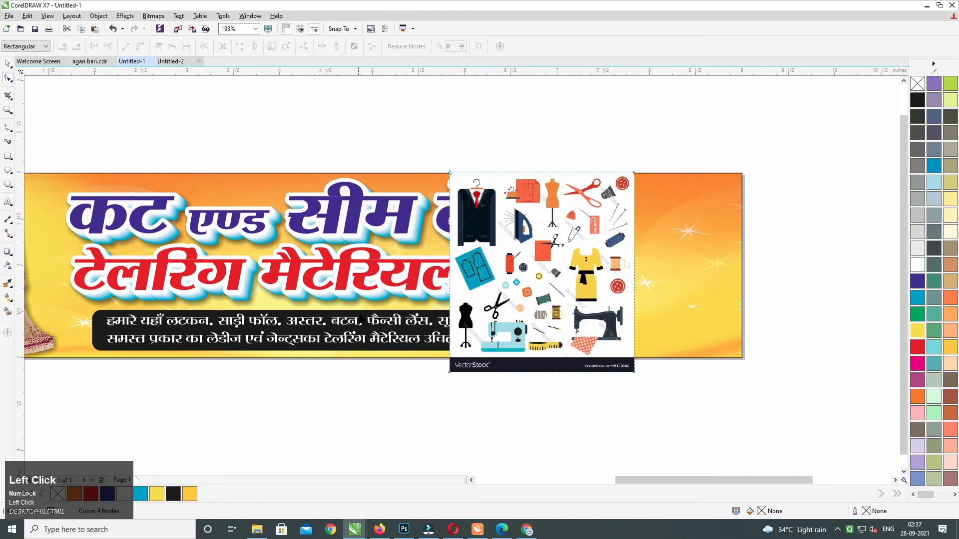
drag(634, 372, 635, 356)
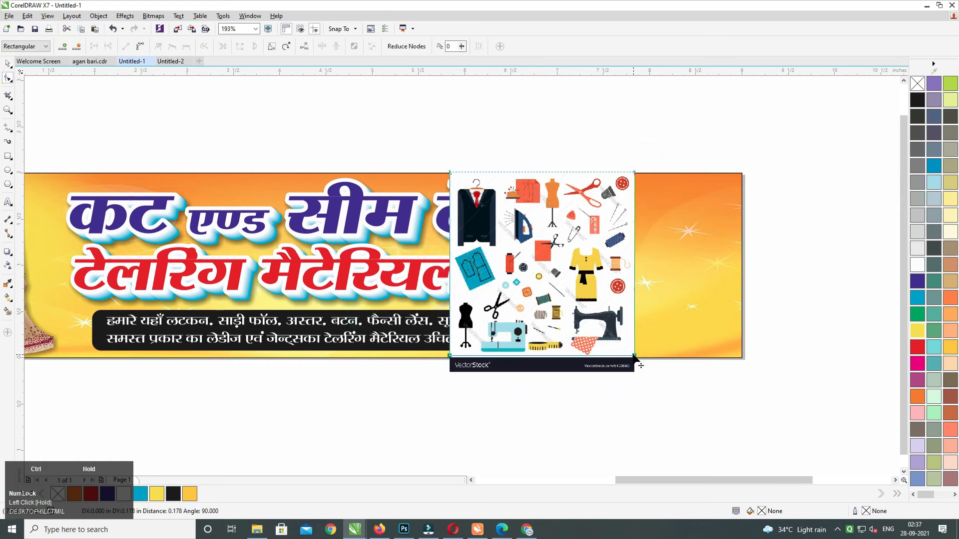
Move the sewing-items image to the banner's right end and shrink it to fit.
click(7, 64)
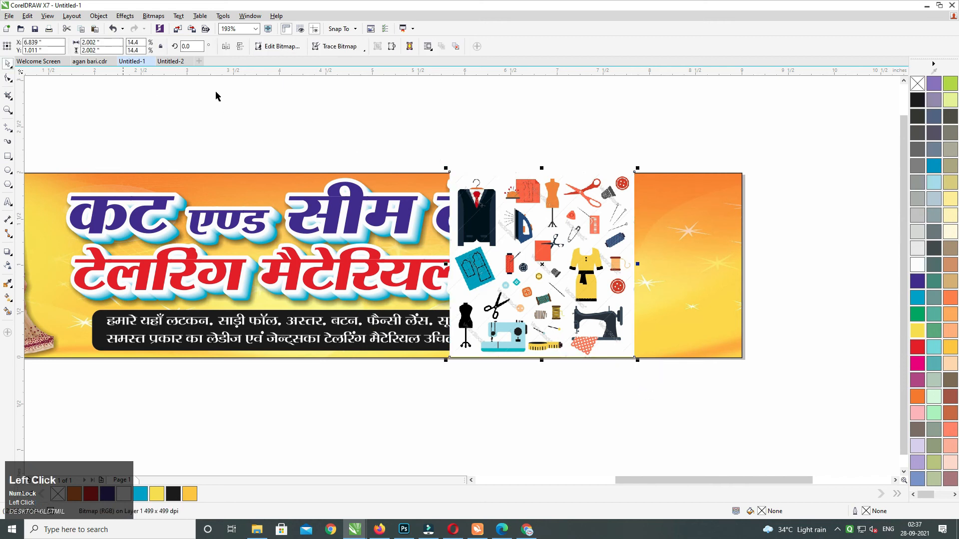
drag(522, 216, 630, 217)
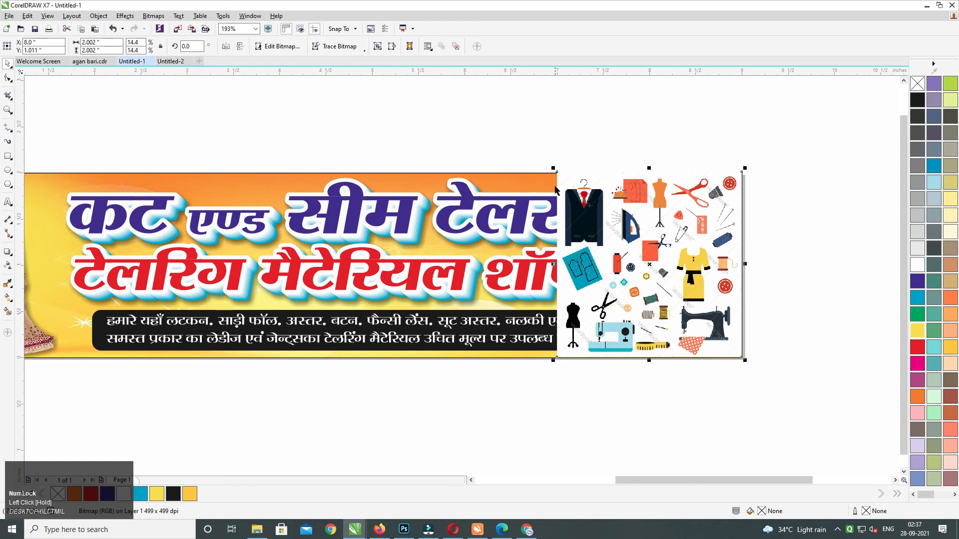
drag(553, 167, 561, 176)
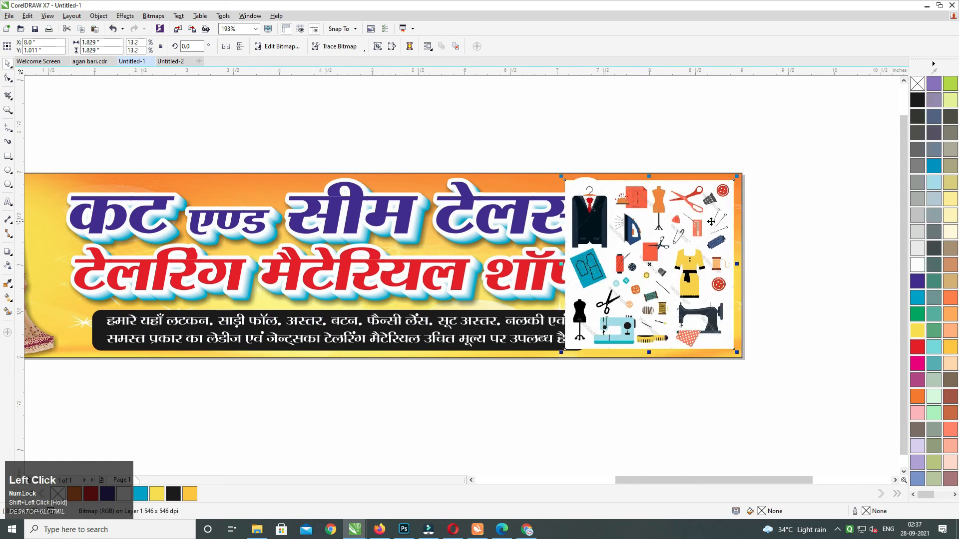
drag(564, 271, 603, 252)
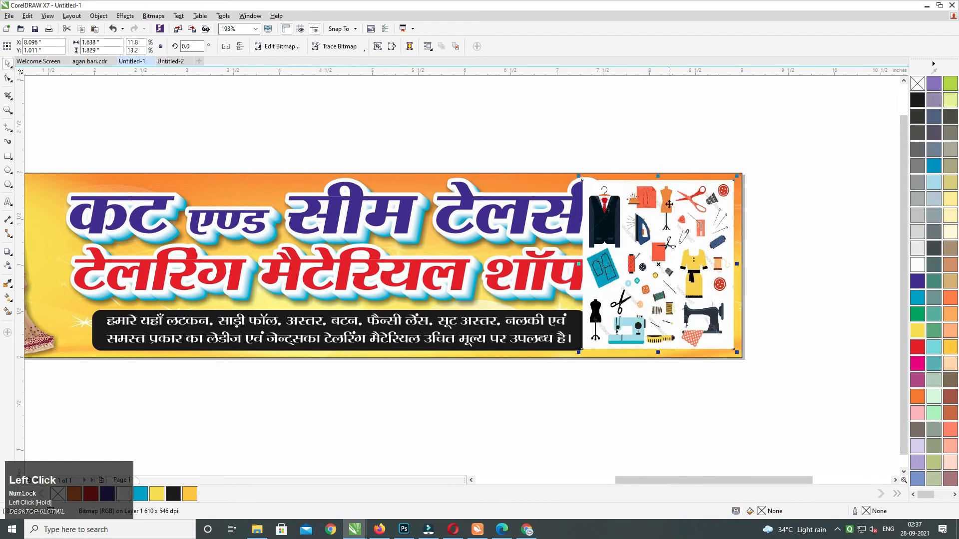
mouse_move(580, 178)
mouse_down()
mouse_move(570, 166)
mouse_move(591, 191)
mouse_up()
drag(645, 230, 647, 231)
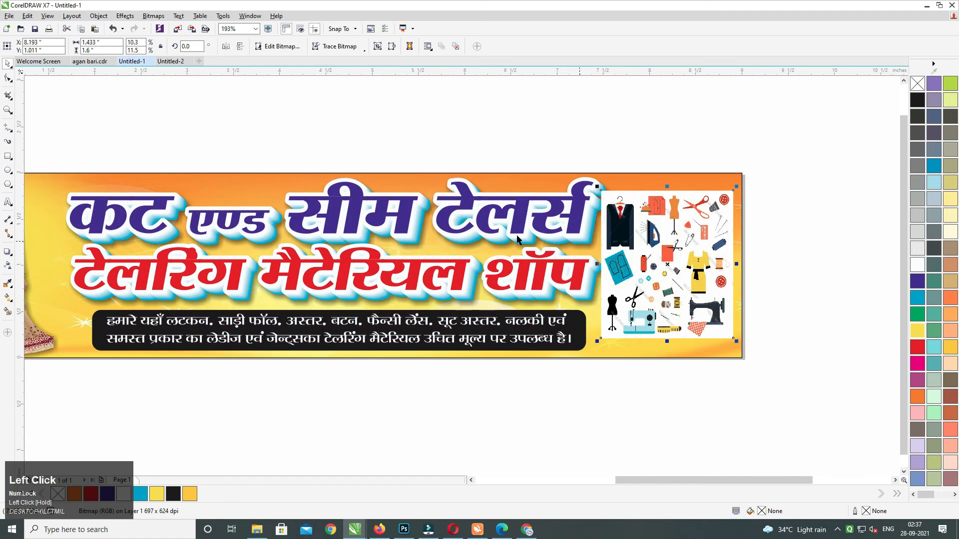
drag(583, 228, 669, 236)
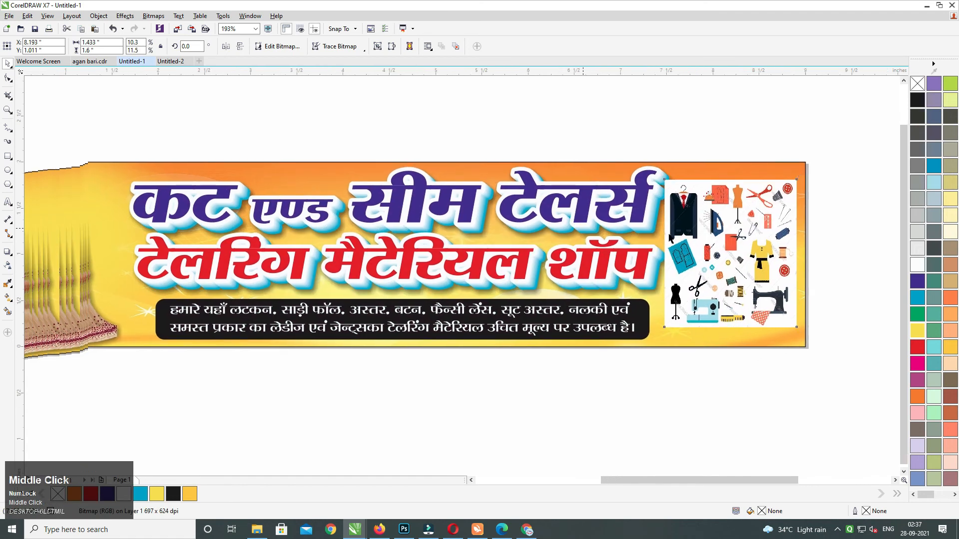
Reselect the sewing-items image and stretch it slightly taller, to 12.1% height.
click(441, 217)
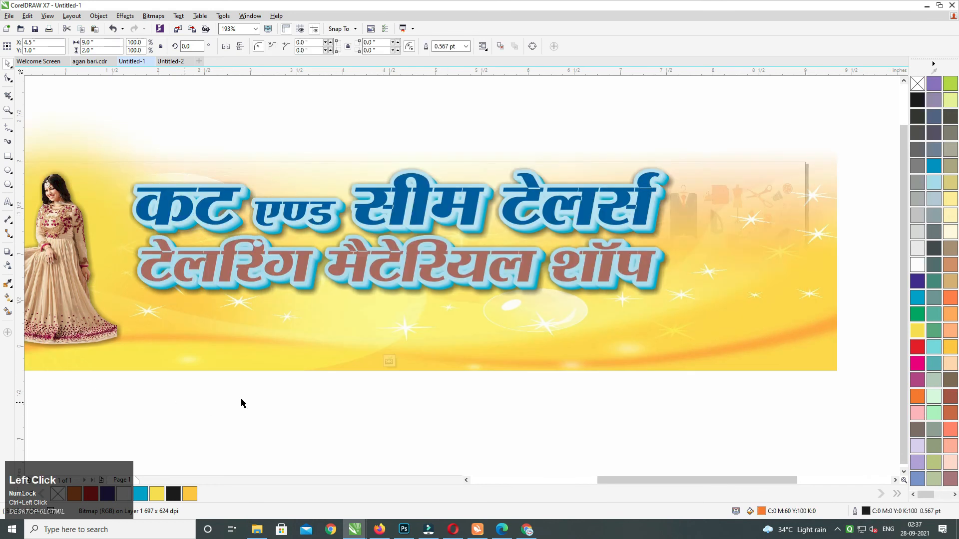
drag(695, 443, 119, 121)
drag(301, 194, 301, 196)
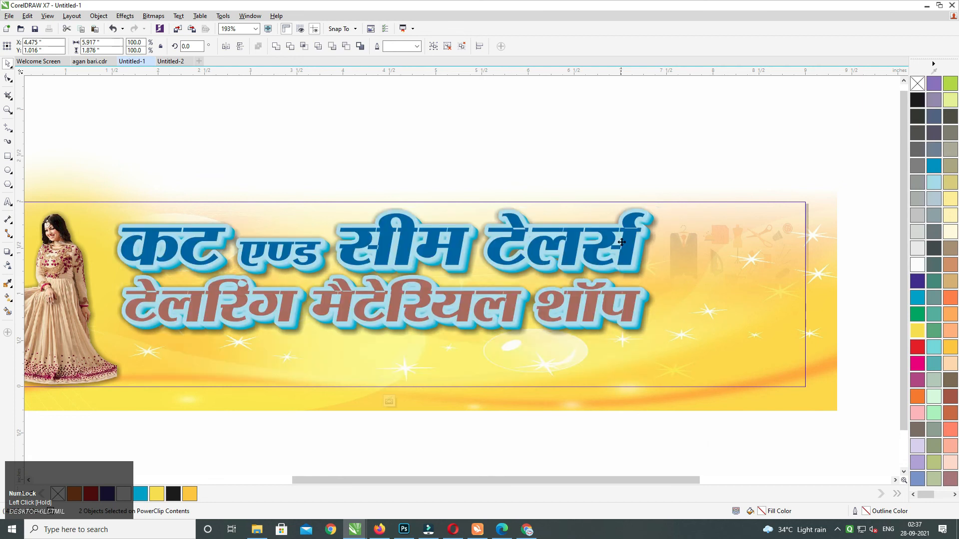
click(644, 176)
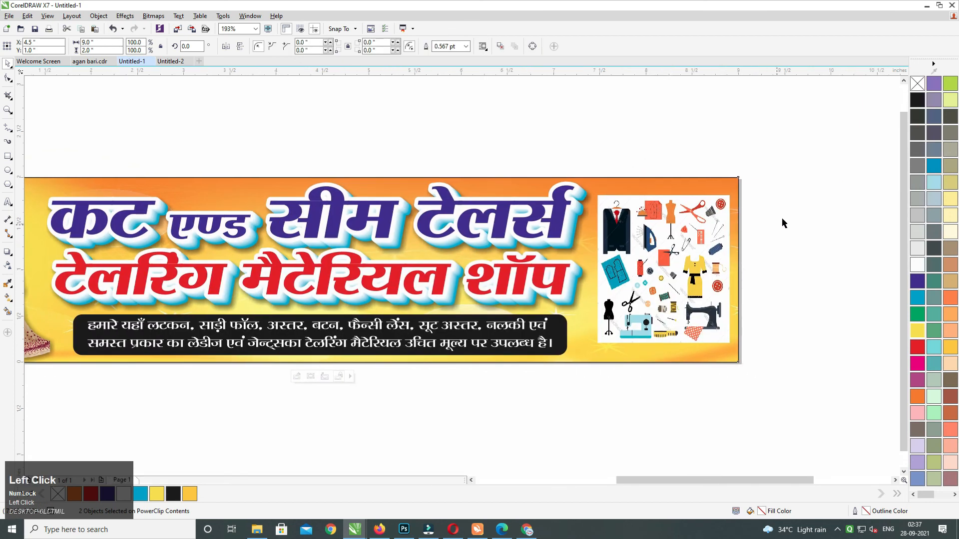
click(693, 218)
drag(694, 218, 671, 216)
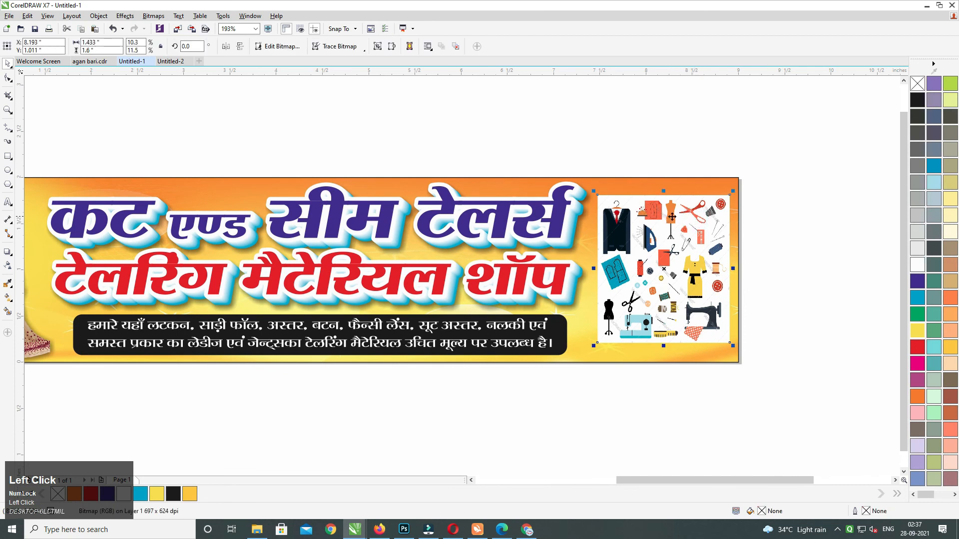
click(693, 216)
middle_click(684, 244)
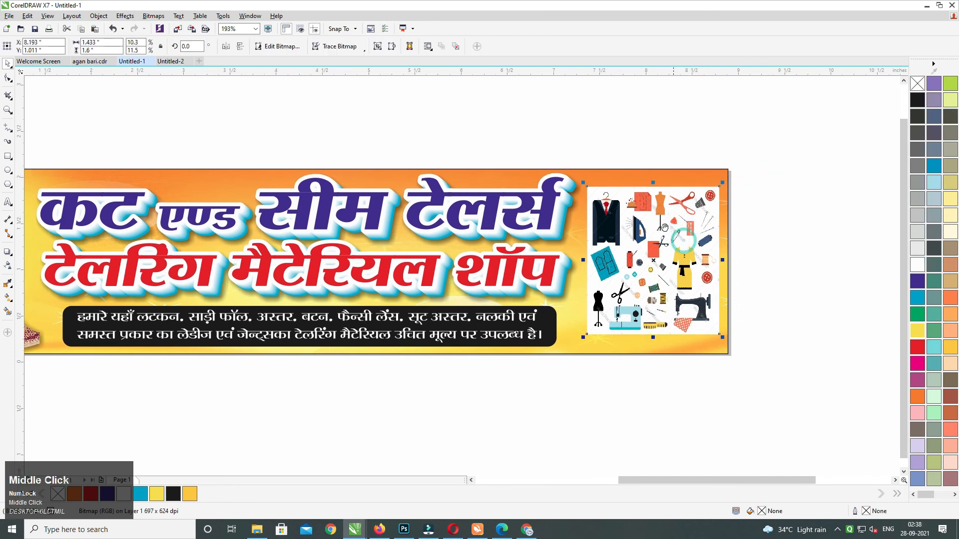
drag(633, 318, 633, 322)
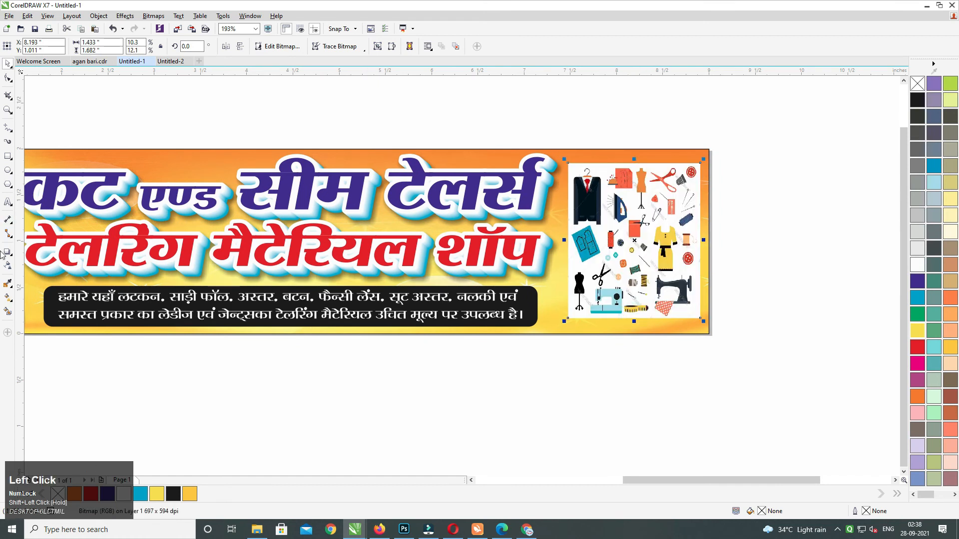
Draw a rectangle over the sewing-items image and slightly round its corners.
click(8, 157)
drag(570, 165, 699, 318)
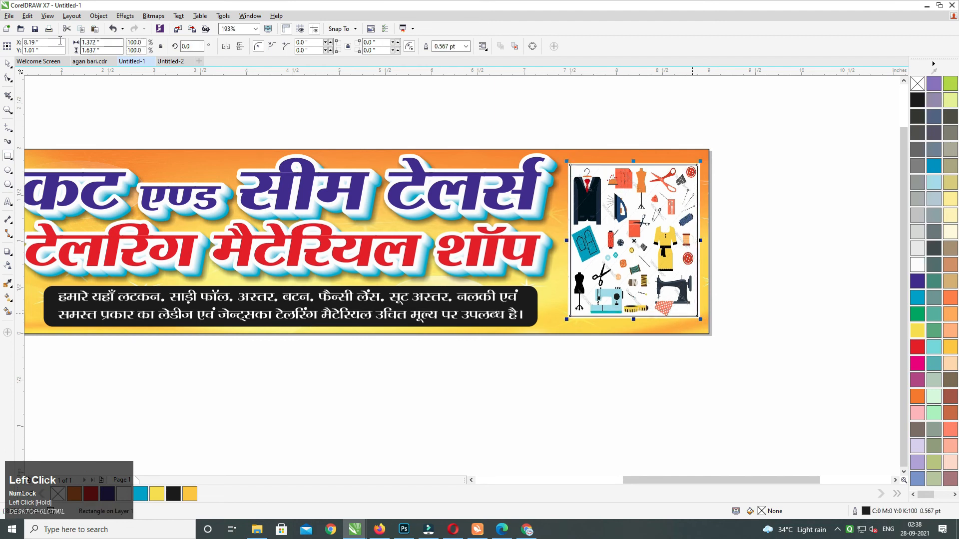
click(8, 79)
drag(569, 167, 572, 168)
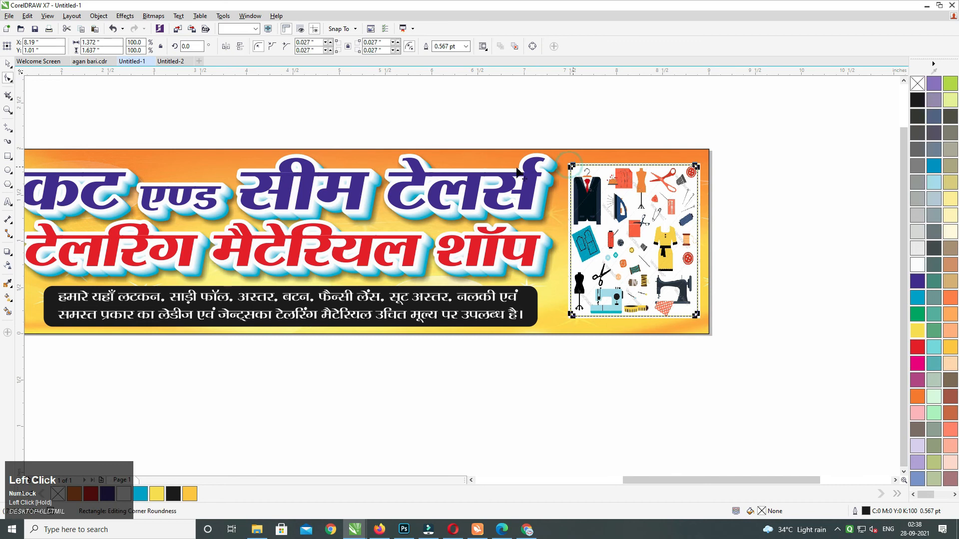
click(9, 64)
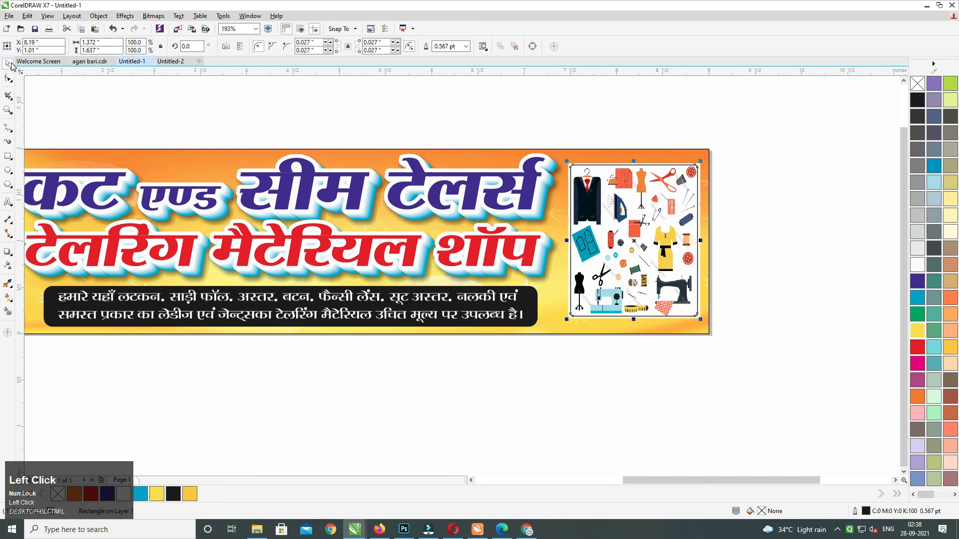
PowerClip the image inside the rounded rectangle, tilt it slightly and give it a white outline.
right_click(570, 164)
click(599, 170)
click(613, 186)
click(754, 140)
click(667, 192)
drag(701, 162, 691, 185)
click(749, 146)
click(663, 208)
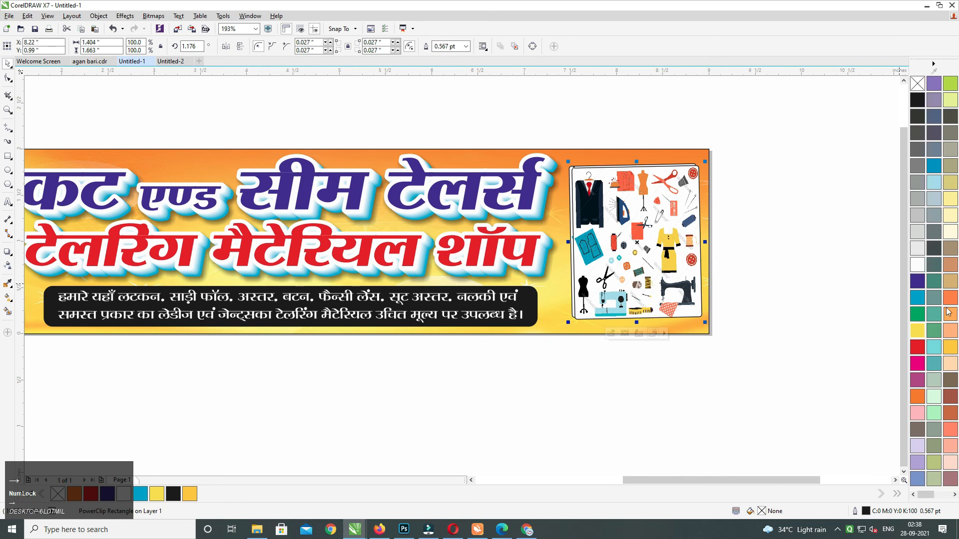
right_click(917, 264)
Shift the image left within its frame and send the frame one step back.
ctrl+click(684, 203)
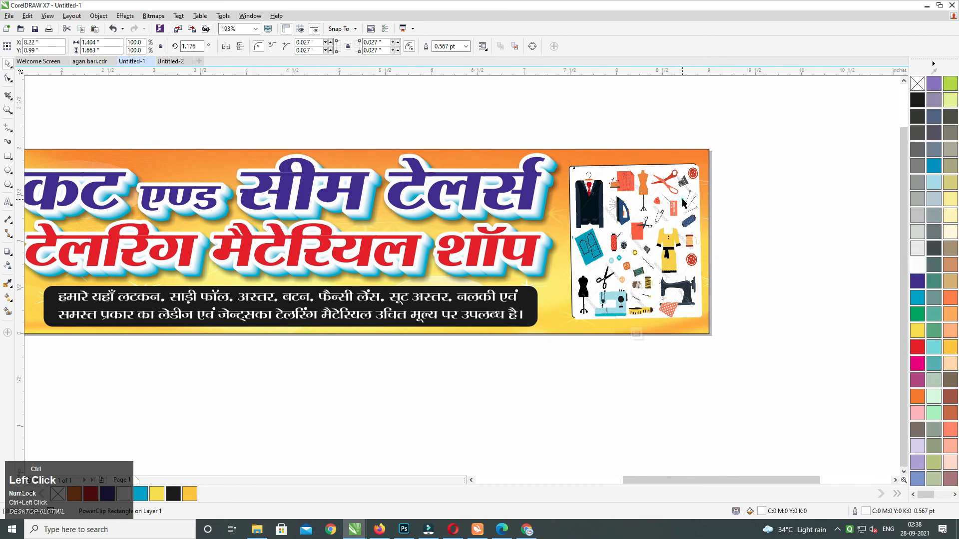
drag(680, 194, 399, 243)
ctrl+click(779, 192)
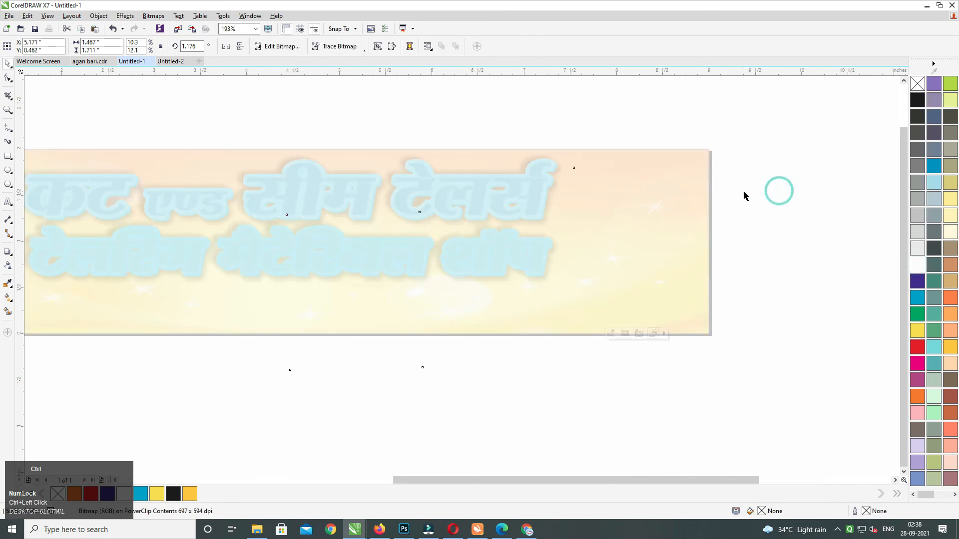
key(ctrl+Page_Down)
click(786, 128)
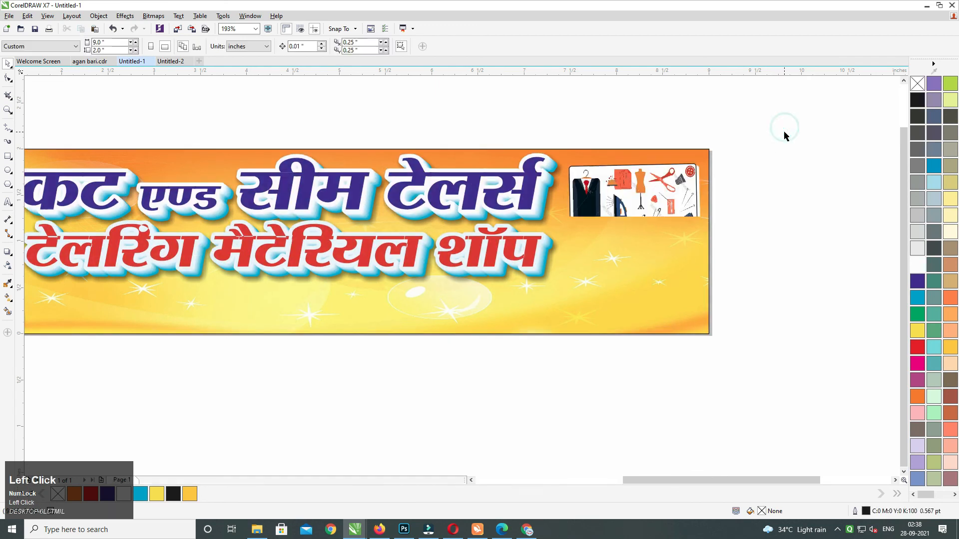
click(642, 190)
Set the frame outline to black, then group the frame with its shadow and nudge it left.
right_click(917, 83)
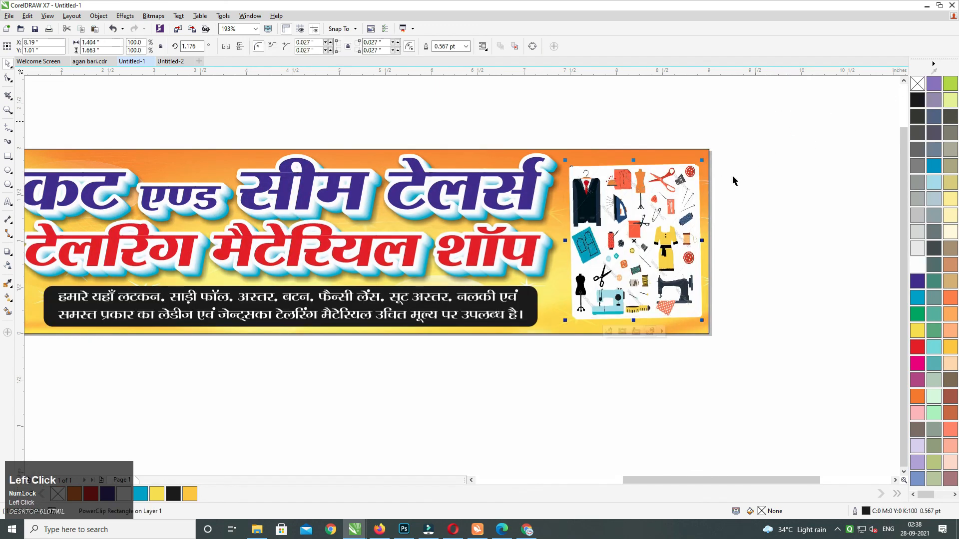
drag(775, 116, 505, 416)
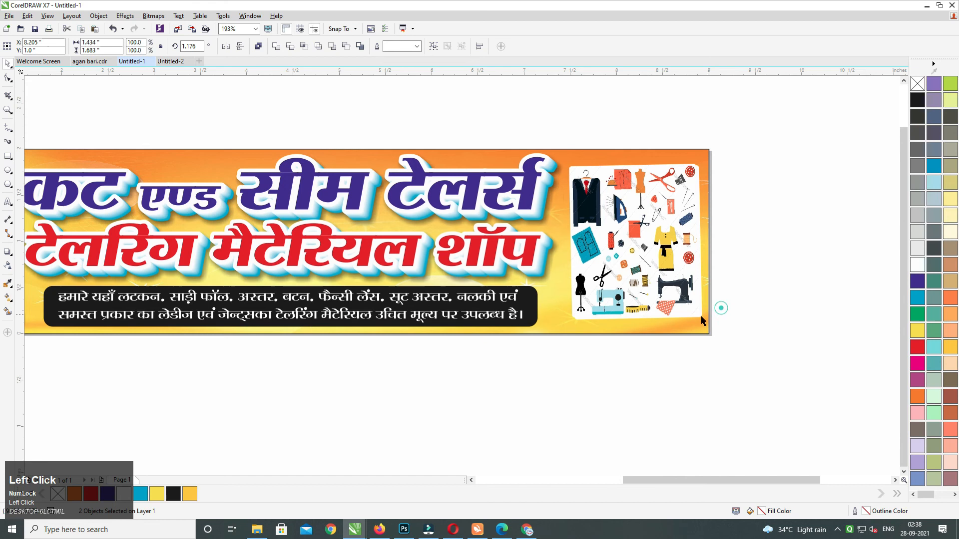
click(701, 319)
right_click(918, 346)
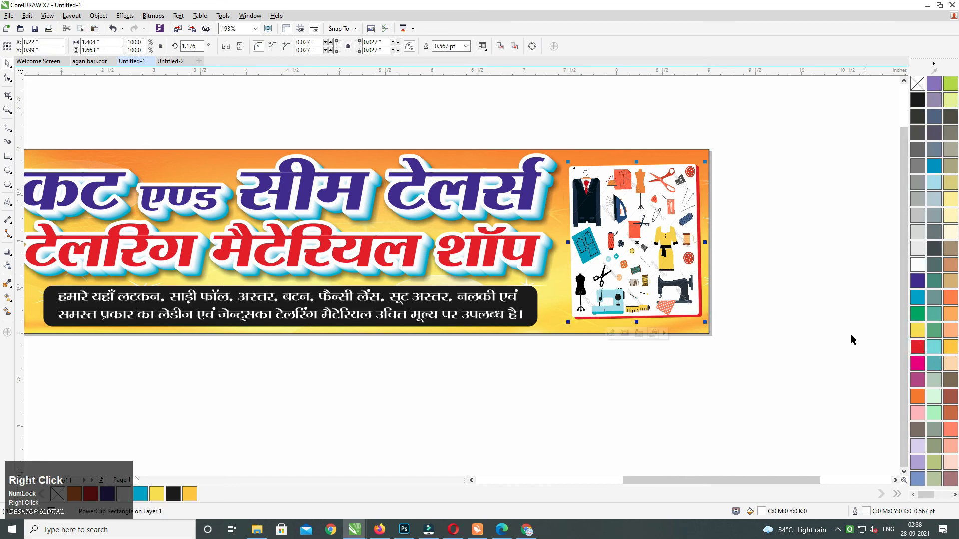
right_click(918, 99)
drag(757, 129, 494, 395)
key(ctrl+g)
key(Left)
key(Left)
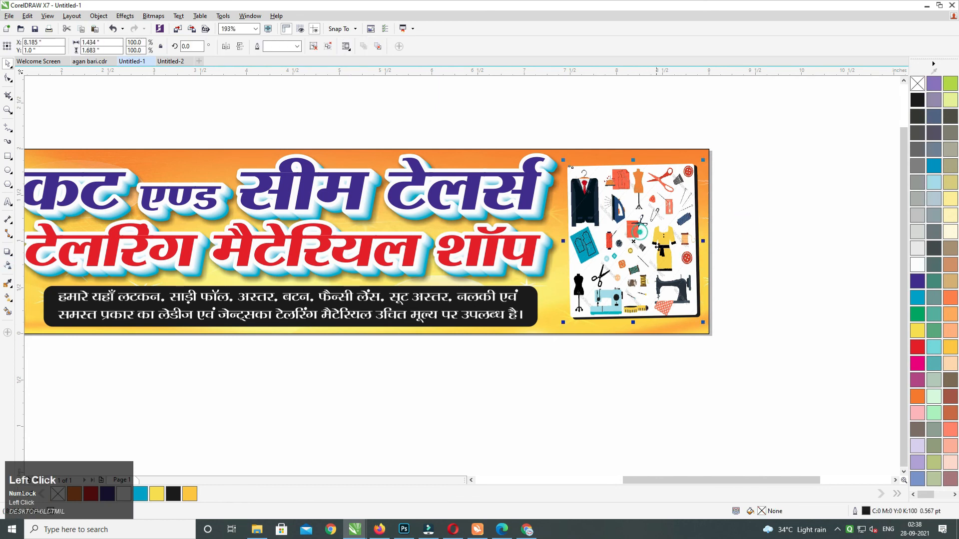
Mirror the framed sewing-items group horizontally, then clear the selection.
click(227, 48)
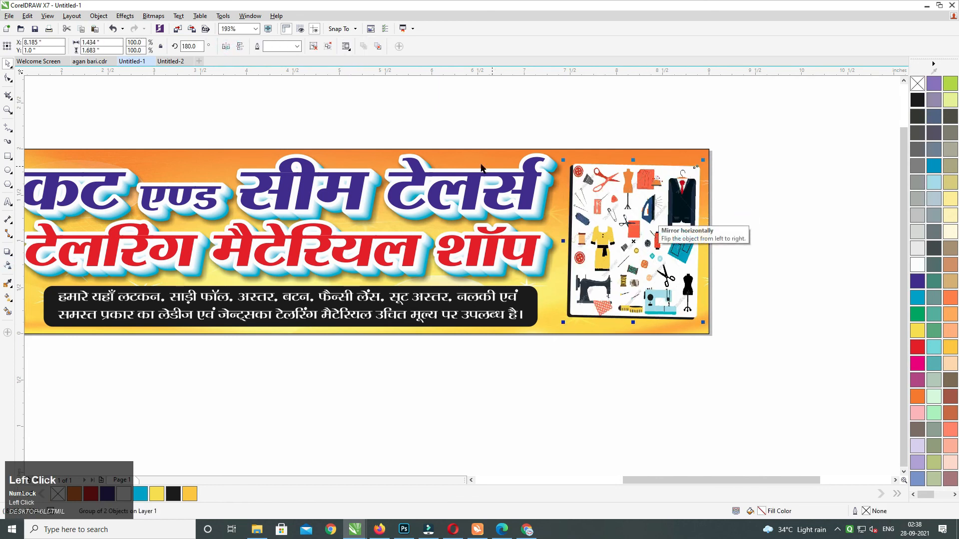
click(673, 212)
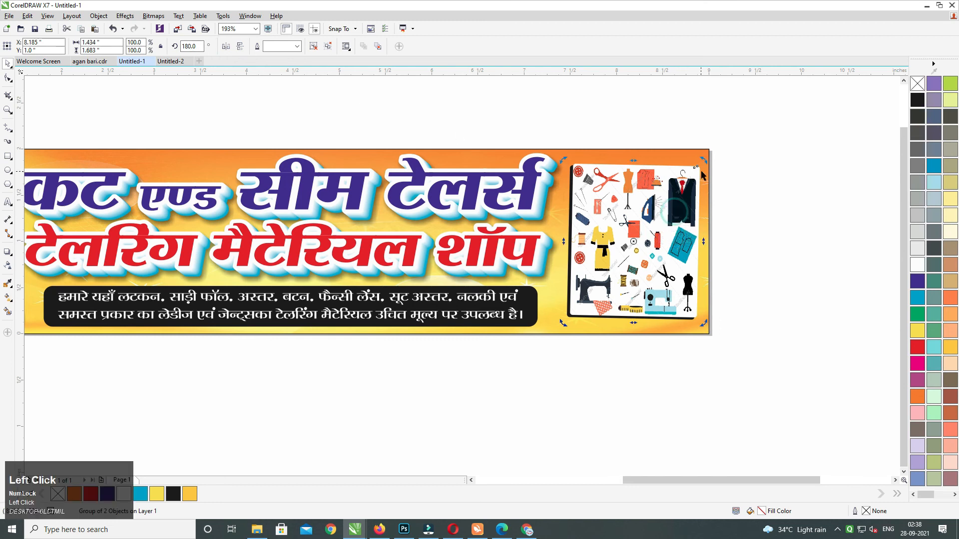
ctrl+click(573, 214)
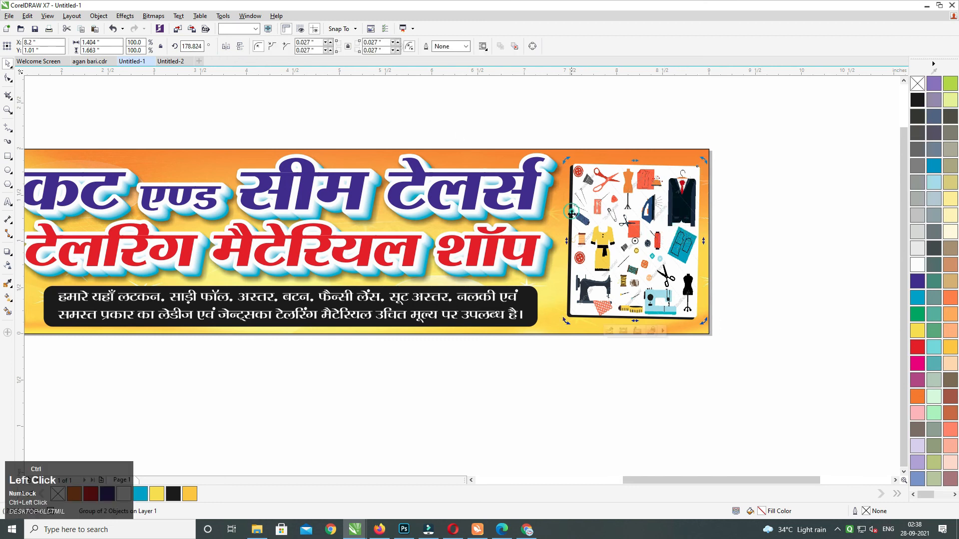
click(738, 206)
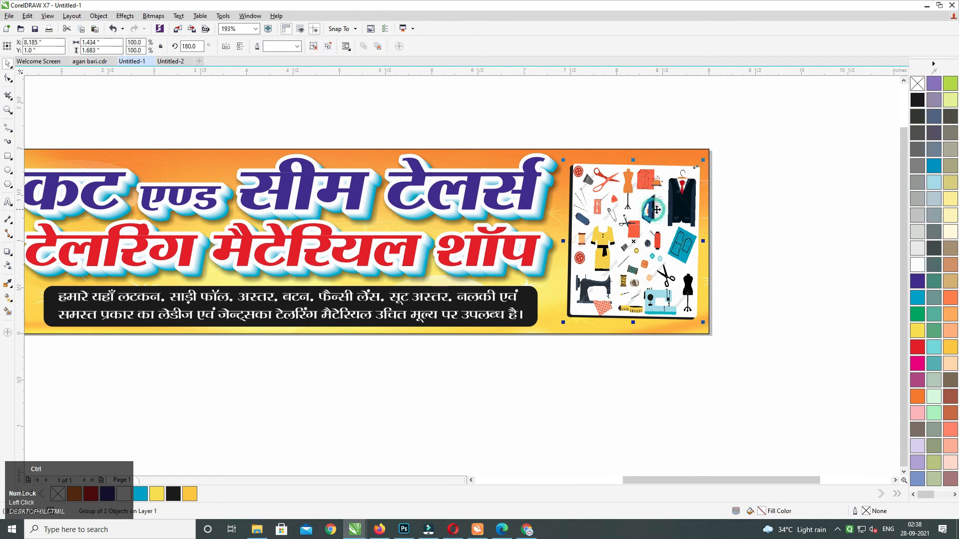
click(775, 132)
Tilt the framed sewing-items picture slightly and nudge it left.
drag(747, 132, 488, 363)
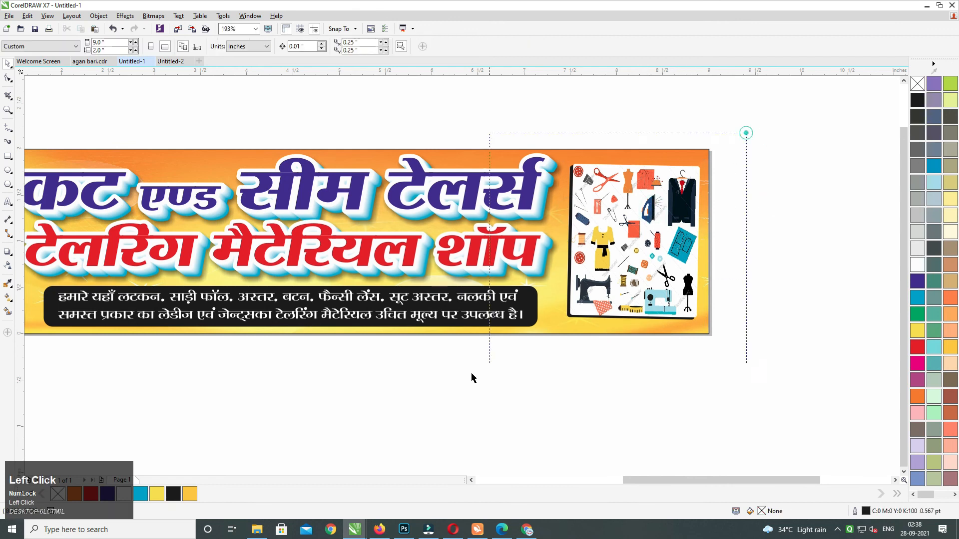
click(626, 259)
drag(704, 164, 699, 172)
drag(792, 139, 476, 374)
key(Left)
key(Left)
Give the picture a lower-right drop shadow with opacity 55 and feather 5.
click(8, 265)
drag(632, 242, 694, 328)
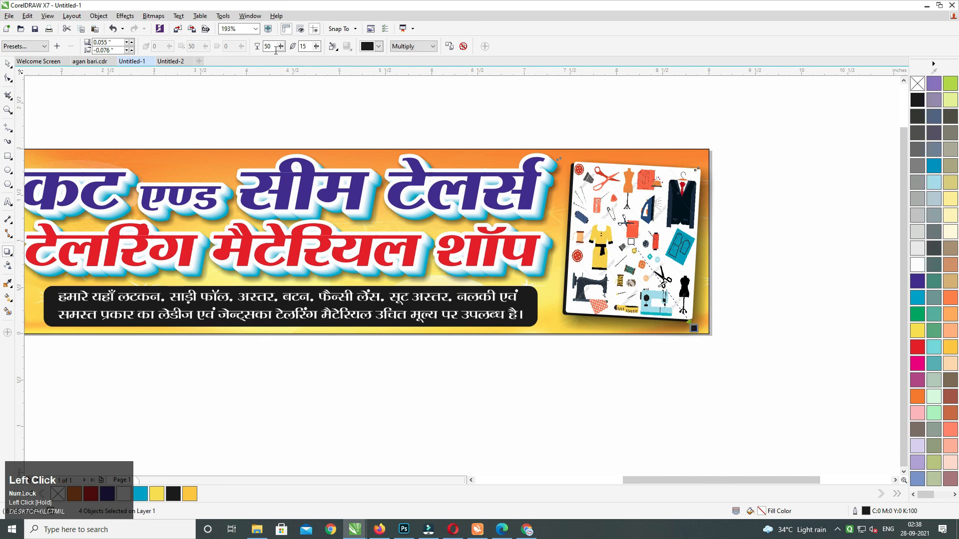
text(55)
key(Tab)
text(5)
key(Return)
Select the shadowed picture with its shadow and cut it from the page.
click(8, 65)
drag(775, 116, 616, 361)
drag(753, 69, 467, 390)
drag(802, 124, 532, 357)
key(ctrl+x)
Paste the picture into the banner's PowerClip contents, nudge it into place, and finish editing.
click(609, 294)
key(ctrl+v)
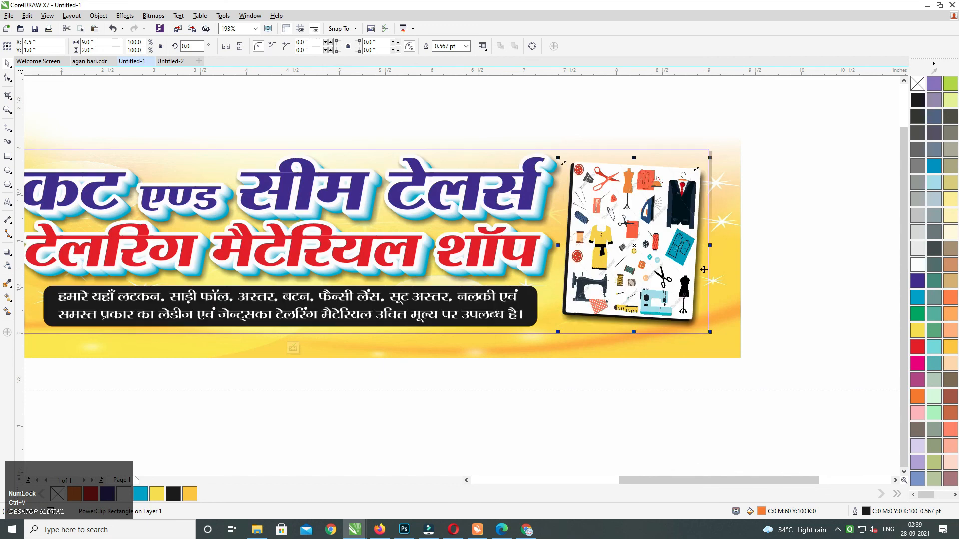
key(Up)
key(Up)
key(Up)
key(Up)
key(Up)
key(Up)
key(Up)
key(Up)
key(Up)
key(Up)
key(Left)
click(795, 208)
ctrl+click(707, 336)
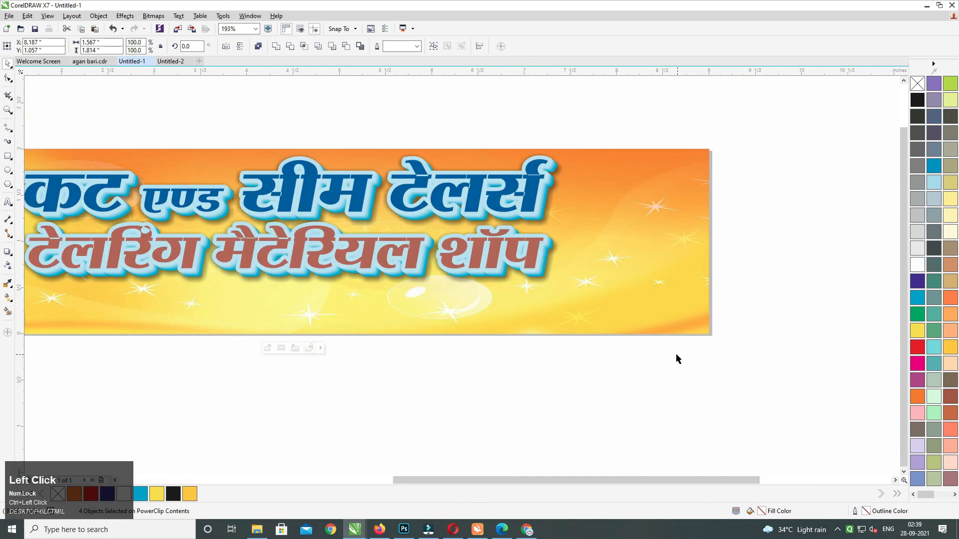
drag(672, 353, 712, 308)
drag(560, 347, 600, 358)
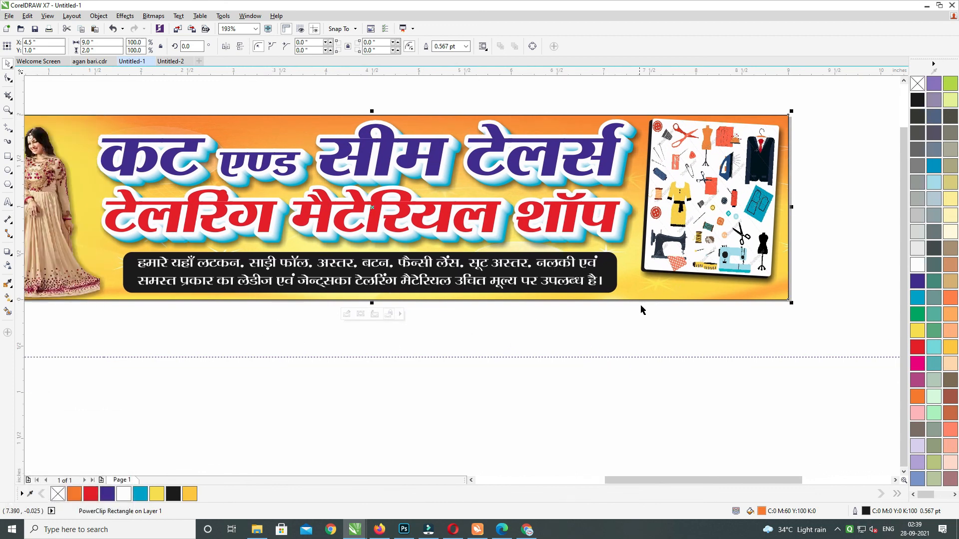
Type a 'Mob:' text line below the framed picture and halve its size.
key(t)
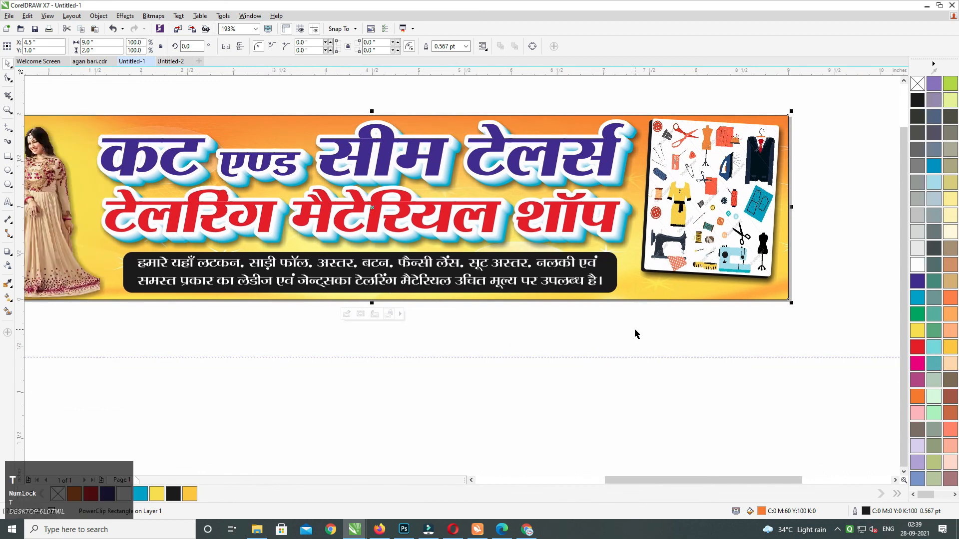
click(8, 203)
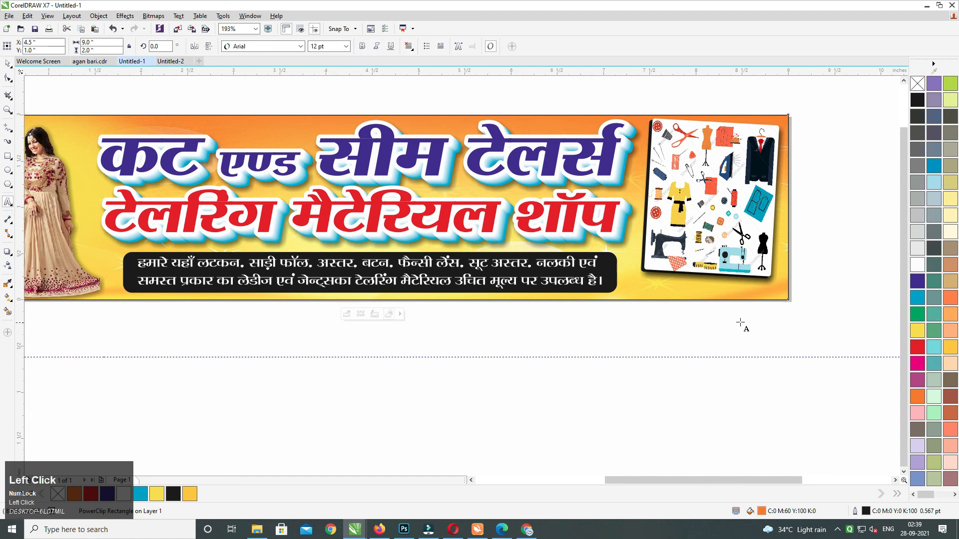
click(633, 290)
text(ob)
key(ctrl+a)
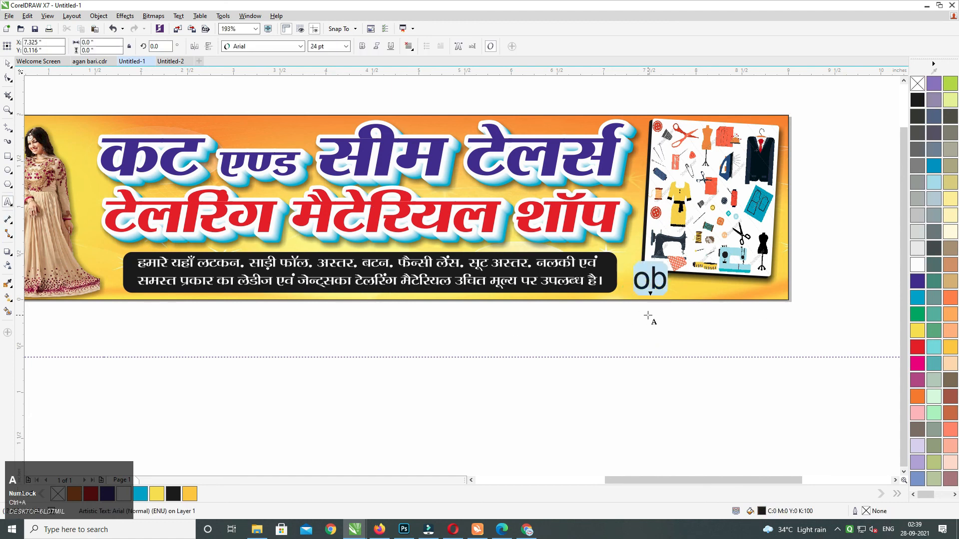
text(Mob;)
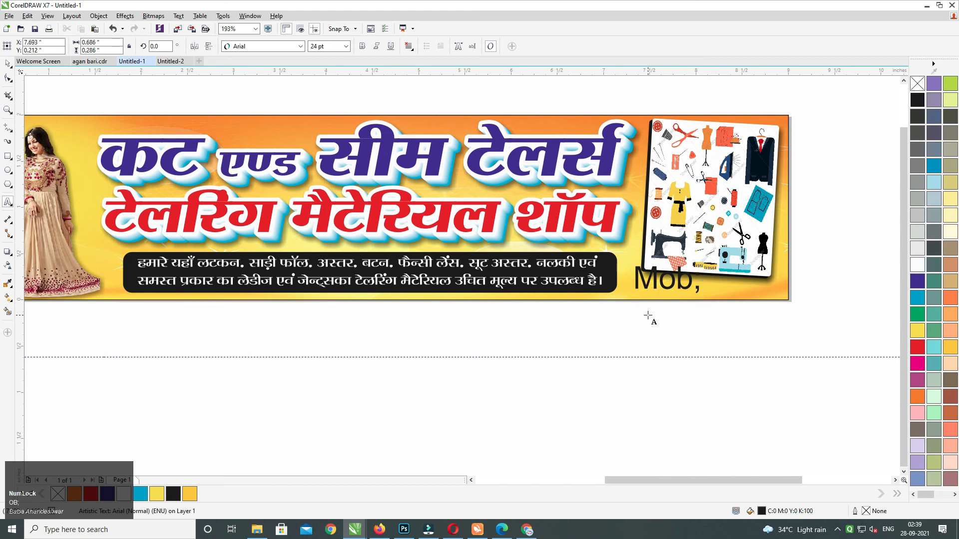
key(ctrl+a)
key(ctrl+KP_2)
key(ctrl+KP_2)
key(ctrl+KP_2)
key(ctrl+KP_2)
key(ctrl+KP_2)
key(ctrl+KP_2)
key(ctrl+KP_2)
key(ctrl+KP_2)
key(ctrl+KP_2)
key(ctrl+KP_2)
key(ctrl+KP_2)
key(ctrl+KP_2)
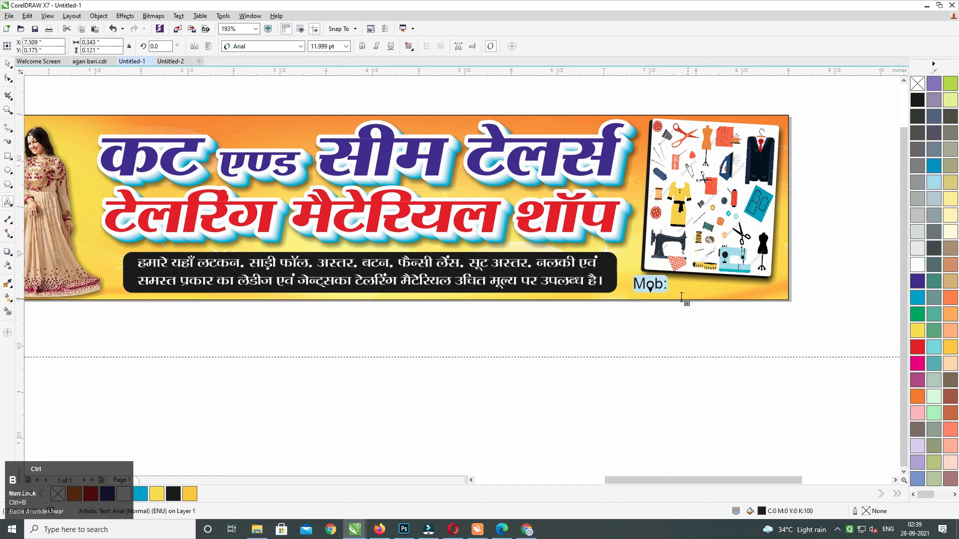
click(8, 64)
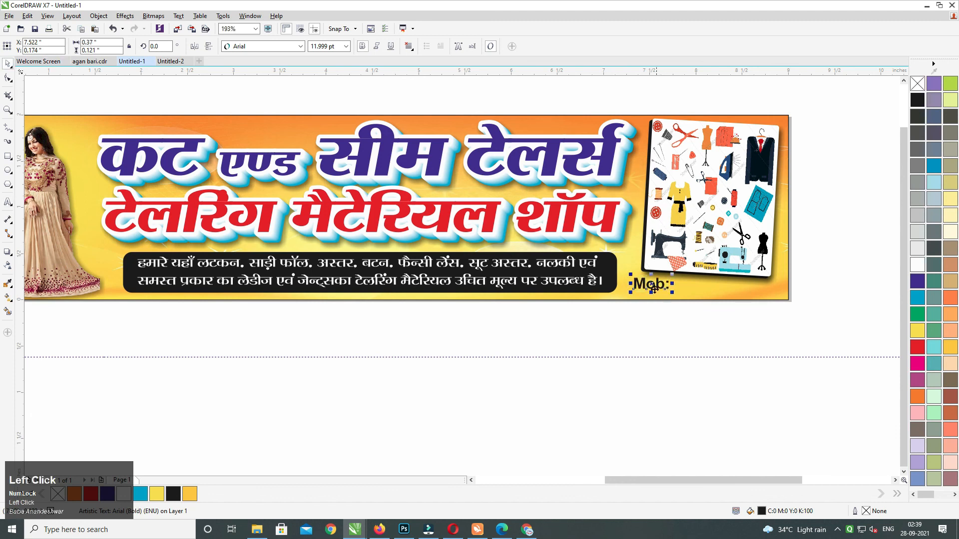
Shift the Mob: line slightly and add the placeholder number 000, then zoom out.
drag(654, 288, 655, 291)
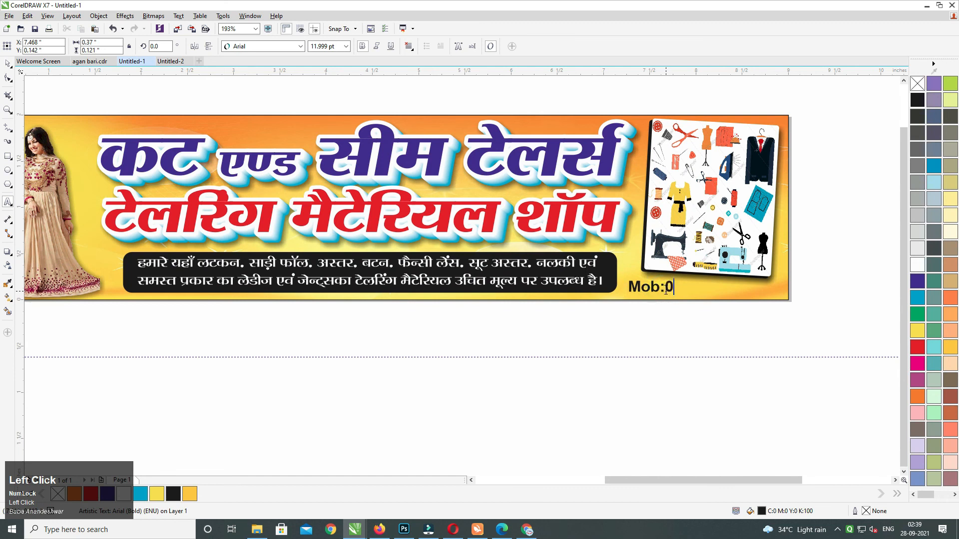
text(000000000000)
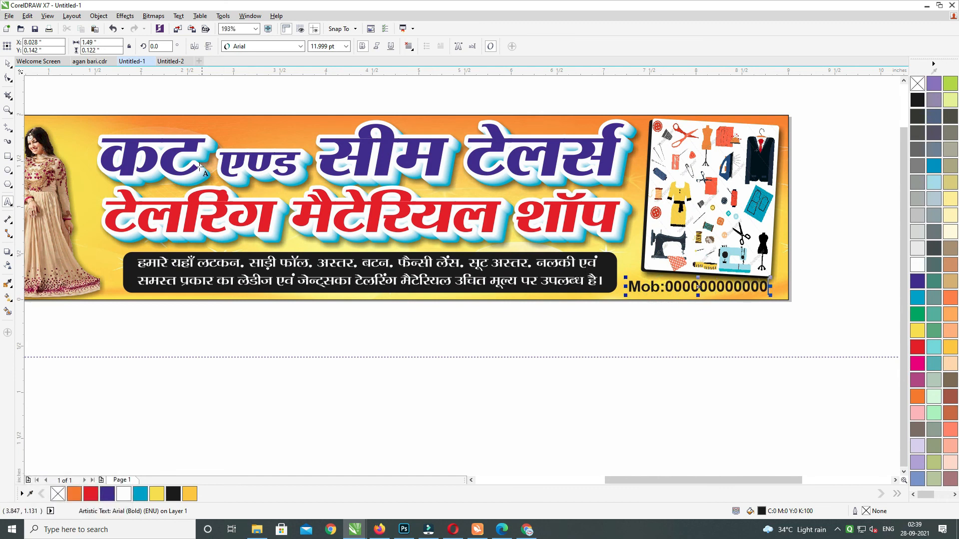
click(7, 64)
middle_click(416, 296)
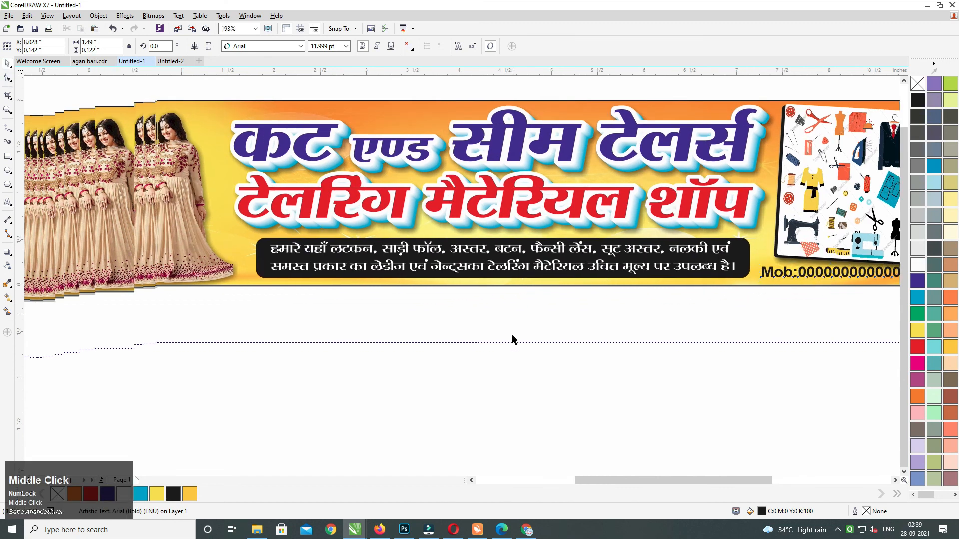
click(494, 319)
middle_click(494, 321)
key(F3)
Cut the Mob number line and enter the banner's PowerClip contents, zoomed to the banner.
drag(515, 378, 828, 259)
drag(779, 207, 490, 392)
key(ctrl+x)
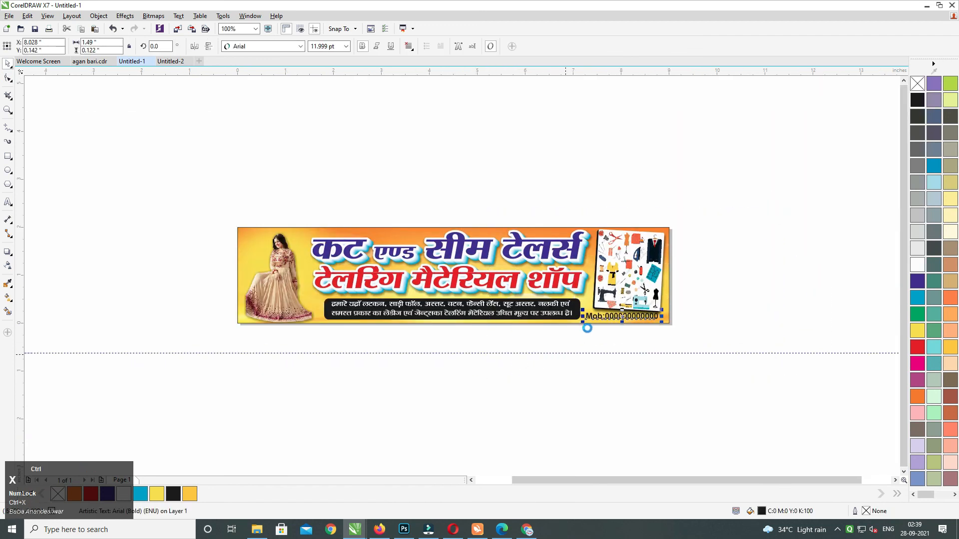
ctrl+click(609, 320)
drag(753, 213, 152, 343)
key(shift+F2)
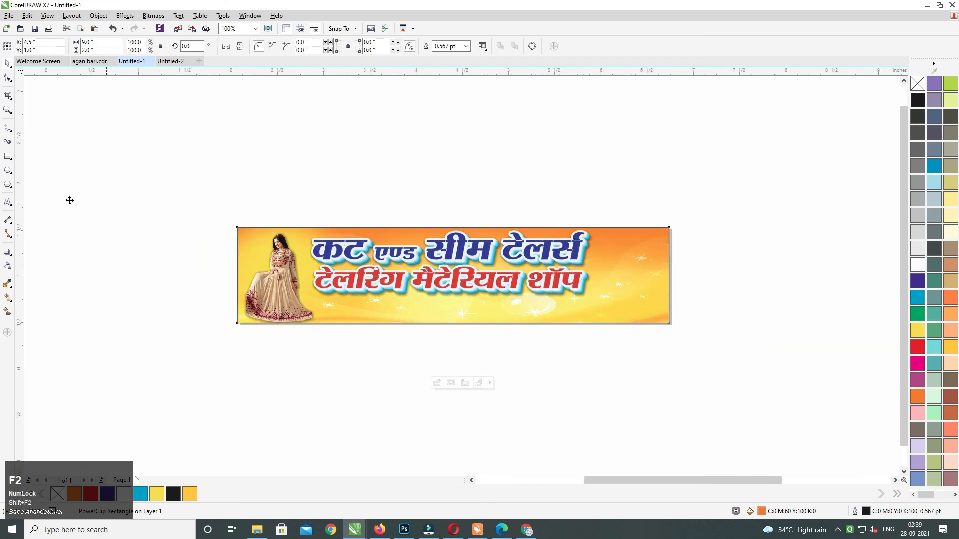
key(F8)
Start a text line above the banner in the BHARTIYA HINDI_159 font.
click(272, 153)
text(vki)
key(ctrl+a)
click(279, 46)
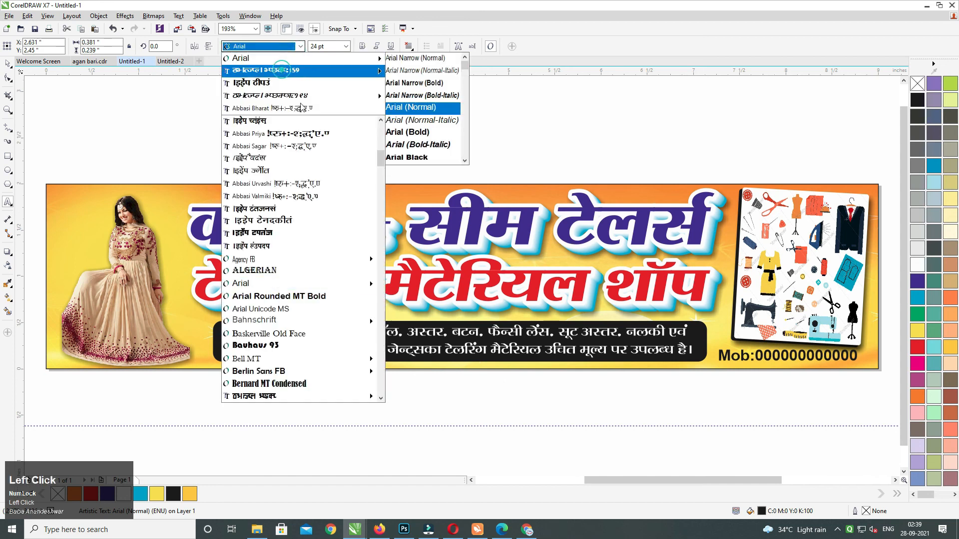
click(282, 70)
click(321, 148)
Type the Hindi note 'सी.डी.आर. फाइल आपको डिस्क्रिप्शन में मिल जायेगी'.
text(lH d)
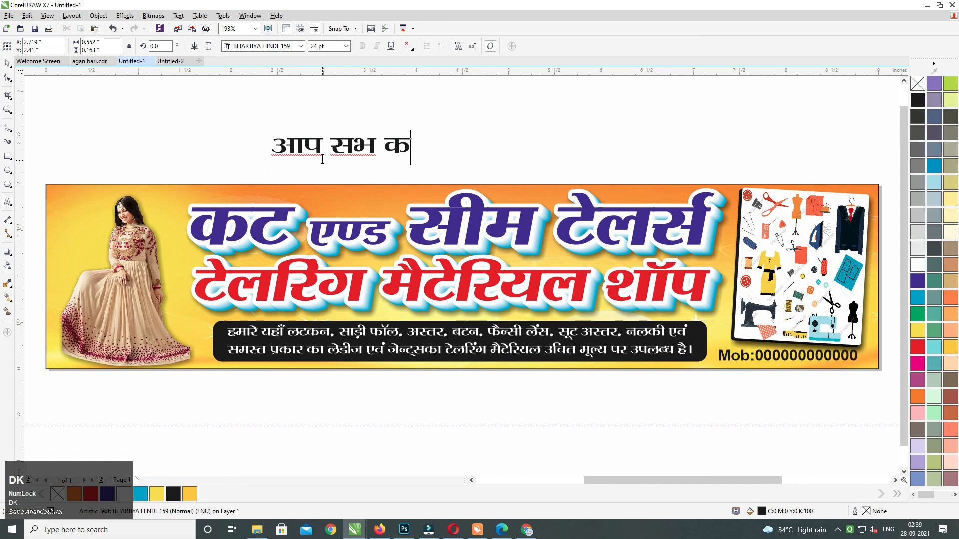
text(हुत-ब)
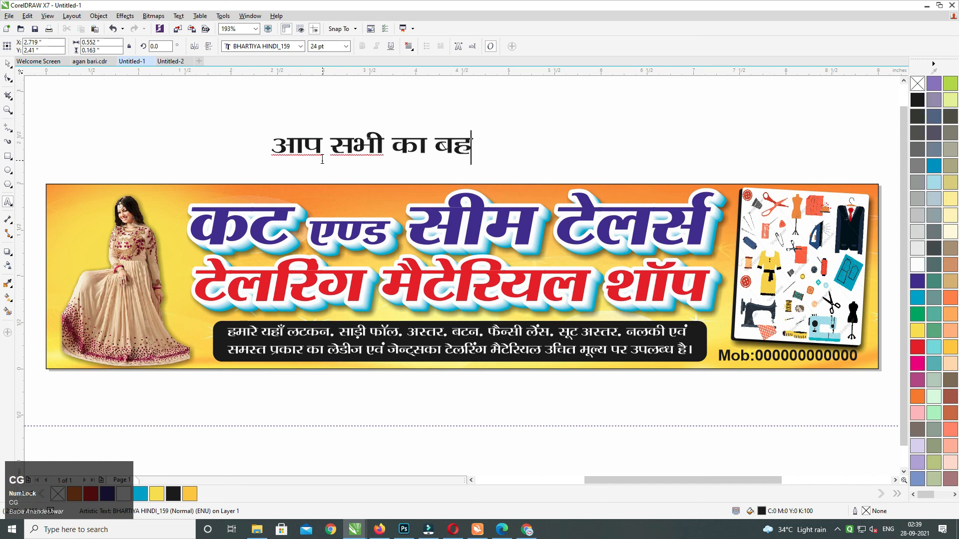
text(हुत)
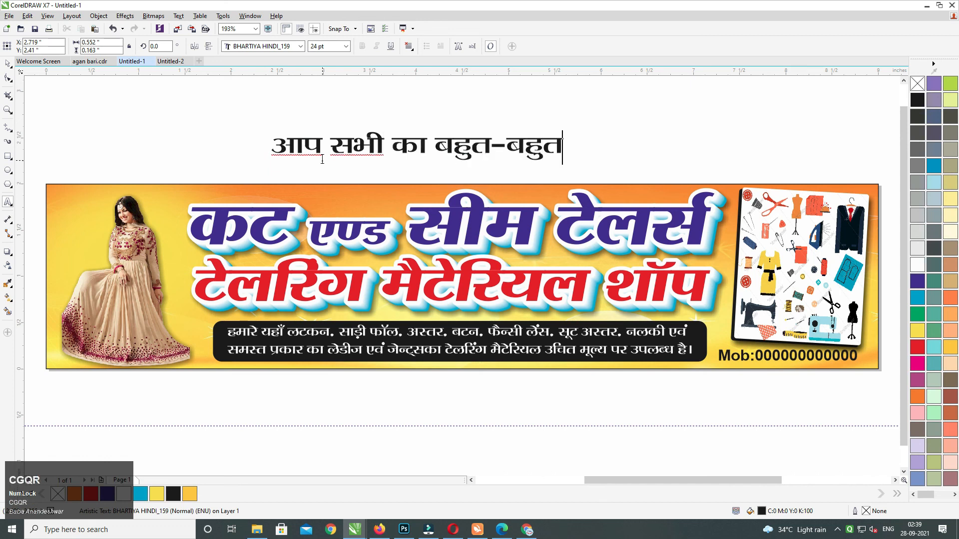
text( धन्यवाद)
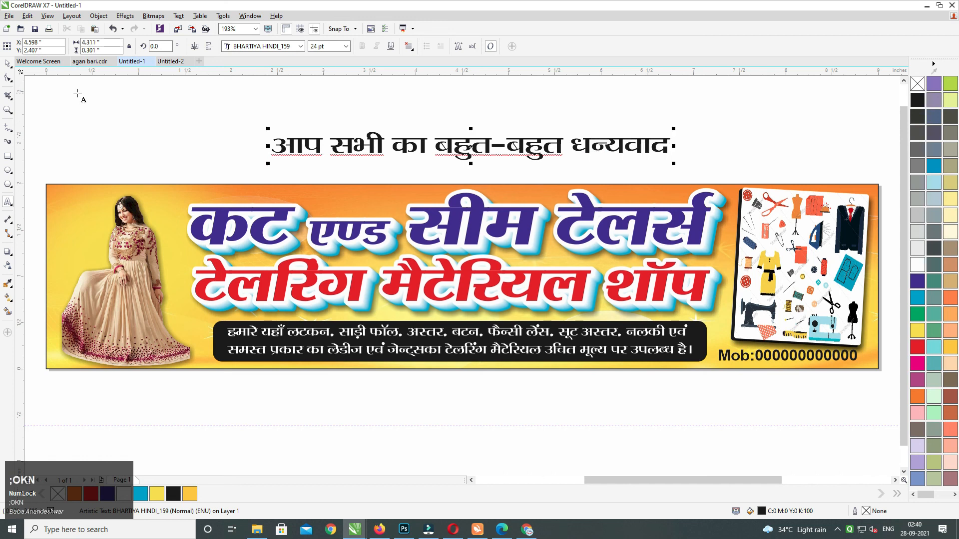
key(ctrl+a)
text(सी)
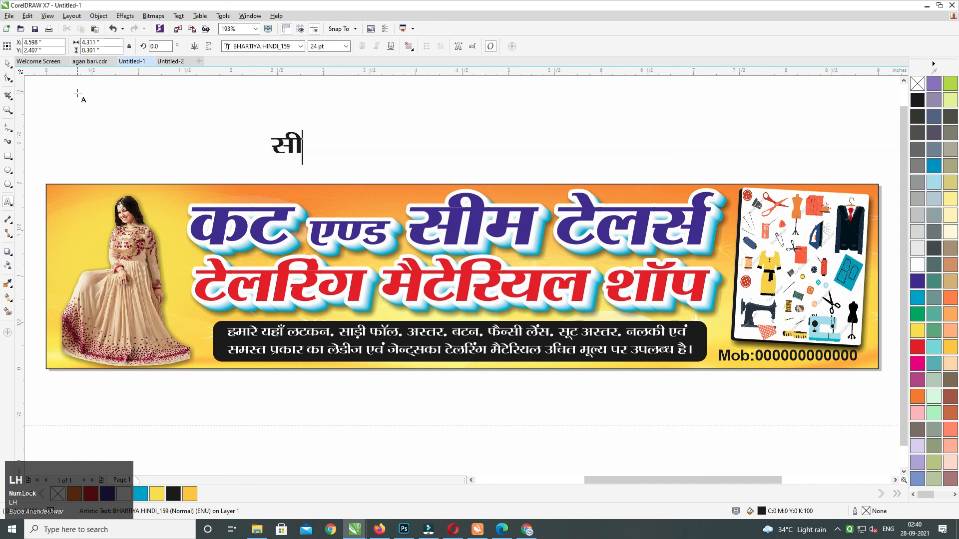
text(.डी.आ)
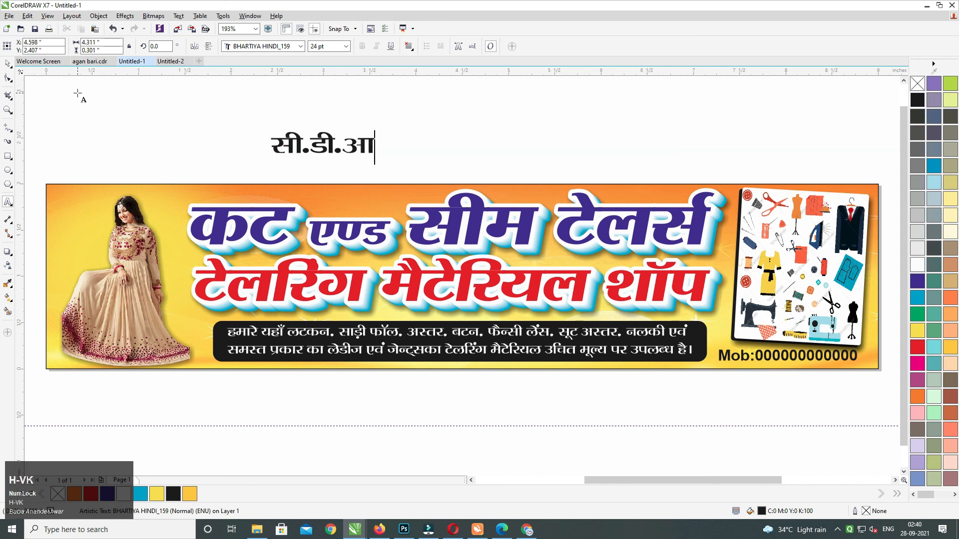
text(र. फाइ)
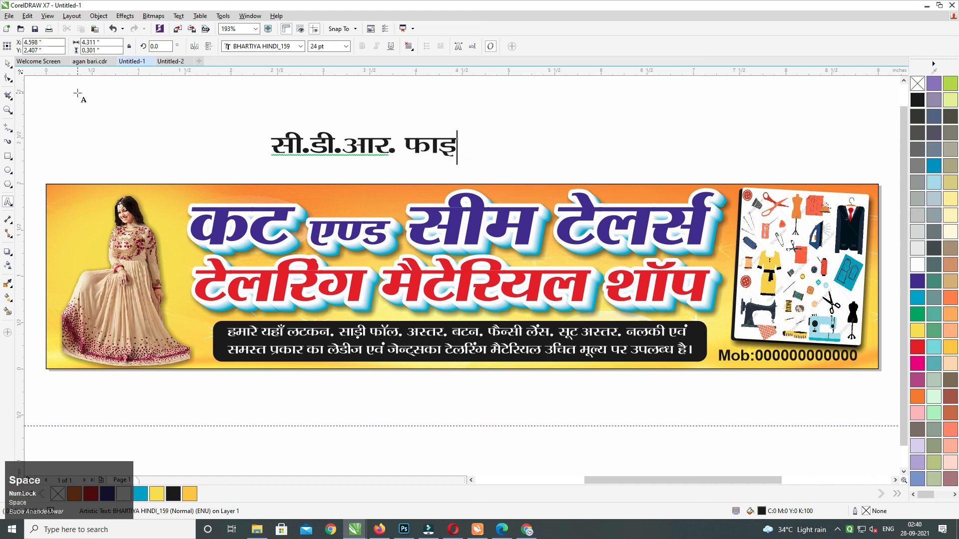
text(ल आपको डि)
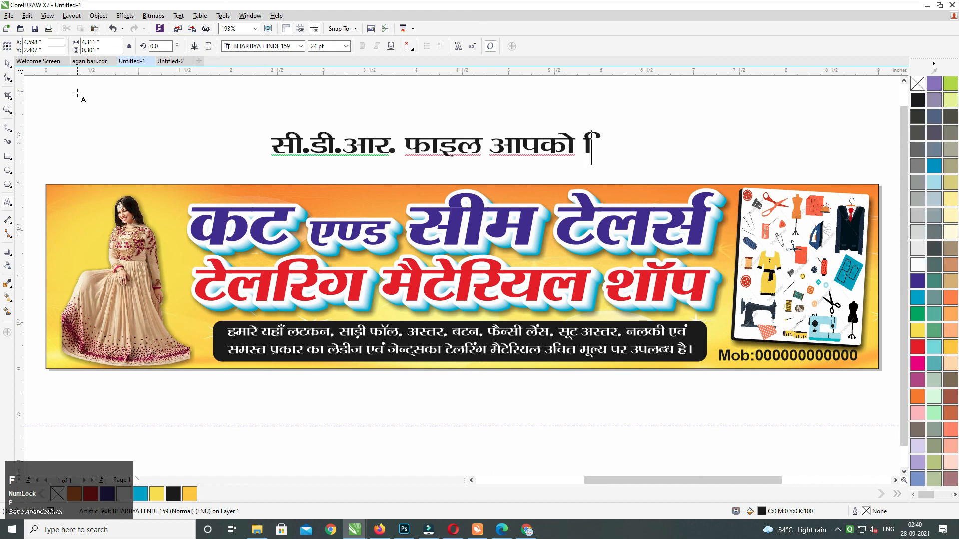
text(स्)
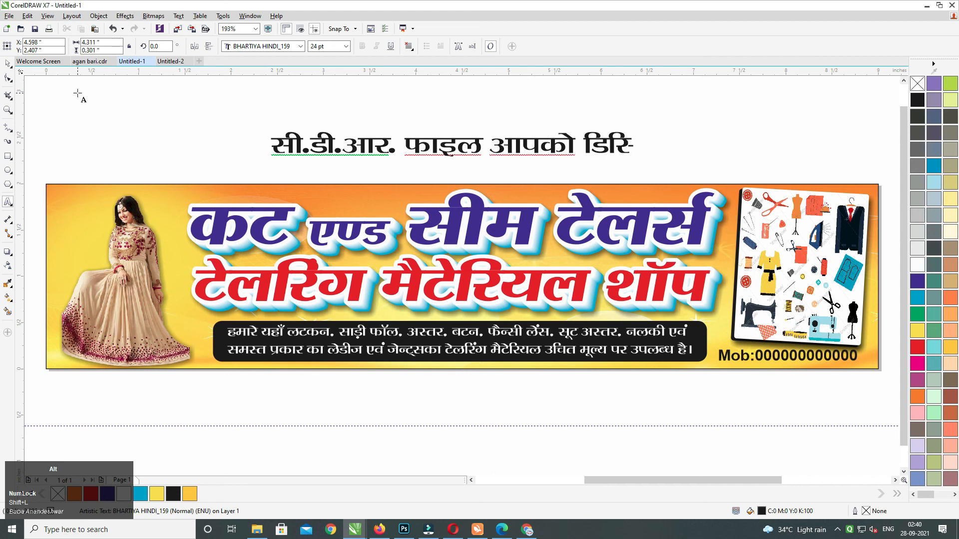
text(क्रिप्श)
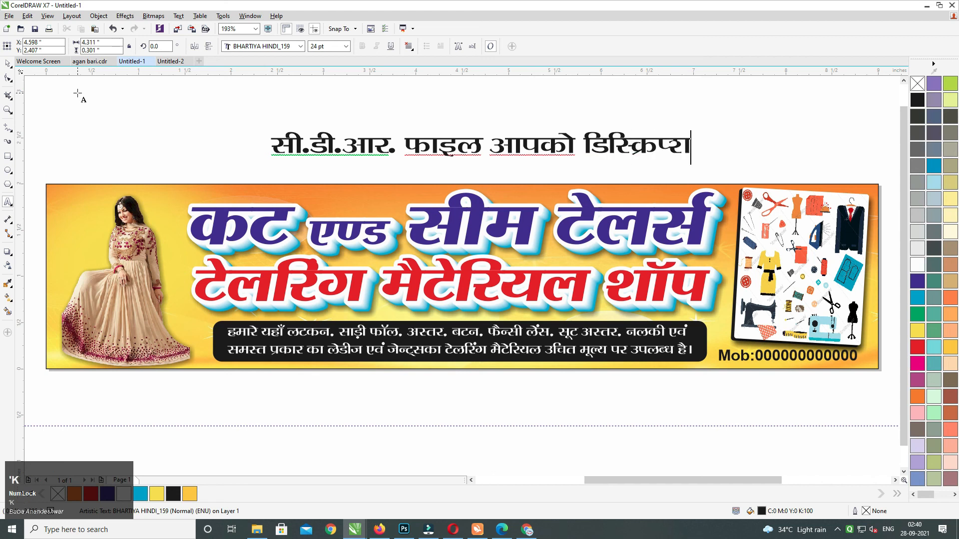
text(न में मिल )
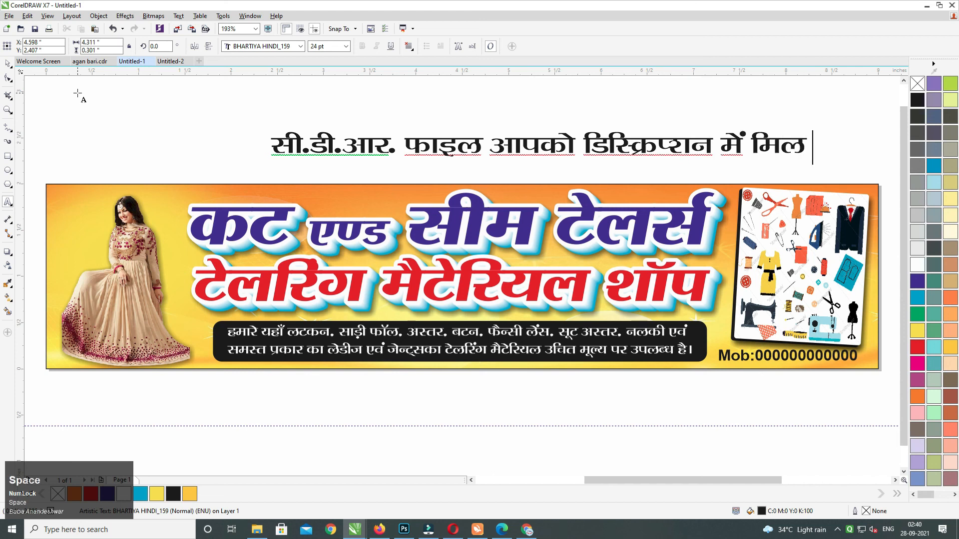
text(जायेगा)
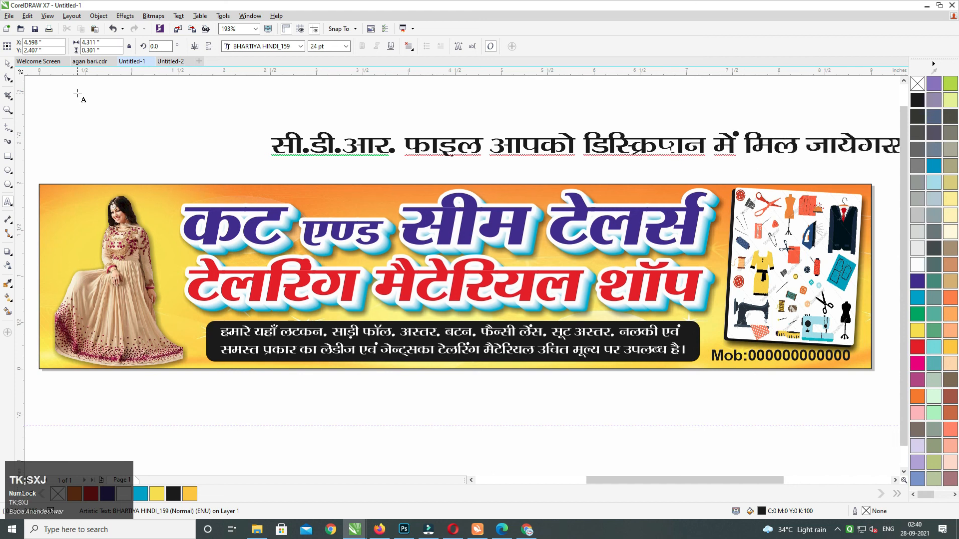
key(BackSpace)
text(ी)
click(6, 64)
click(363, 103)
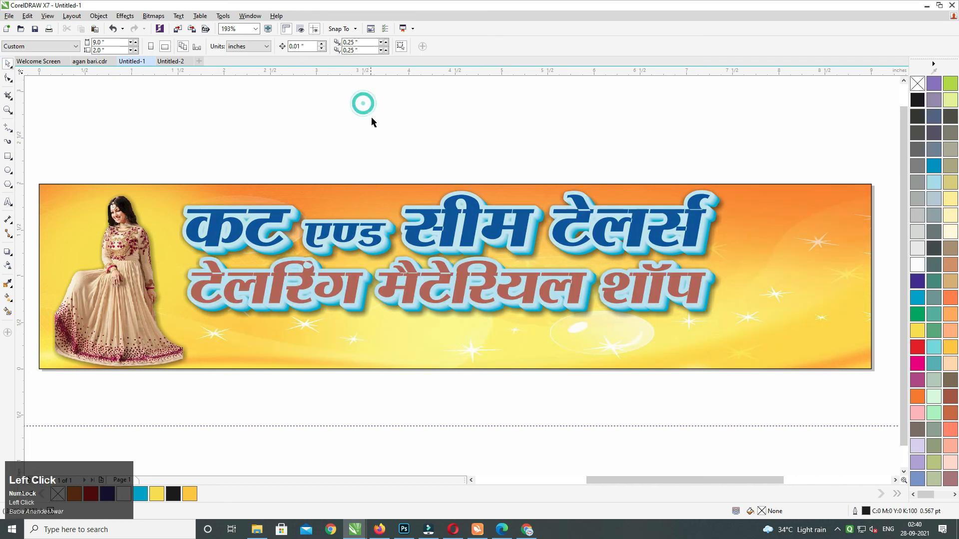